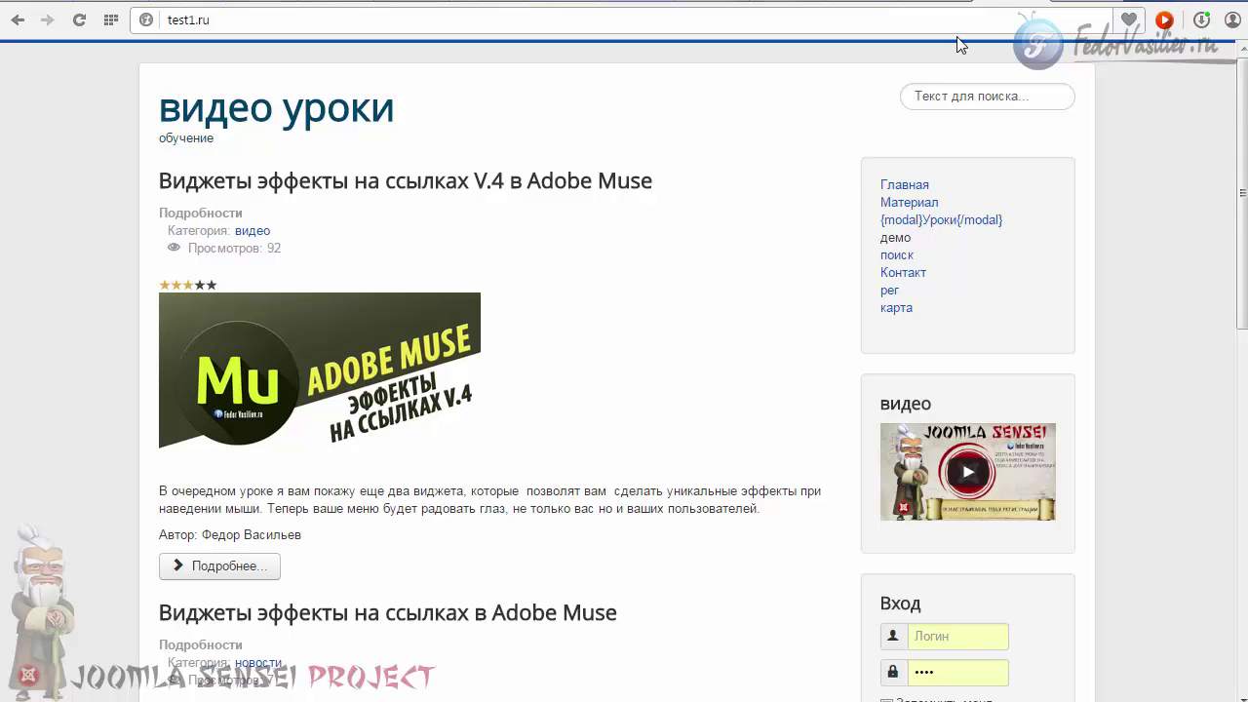
Step: Trigger the exit popup on the test1.ru demo page and close it
mouse_move(992, 3)
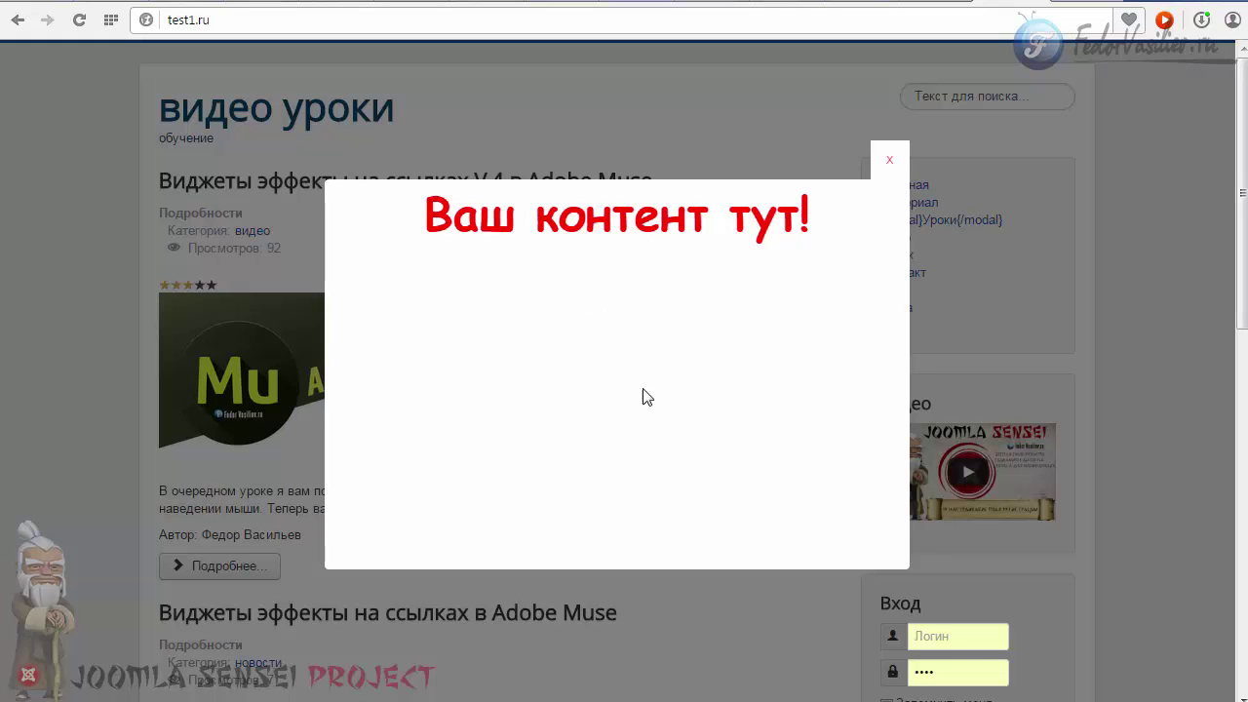
left_click(889, 159)
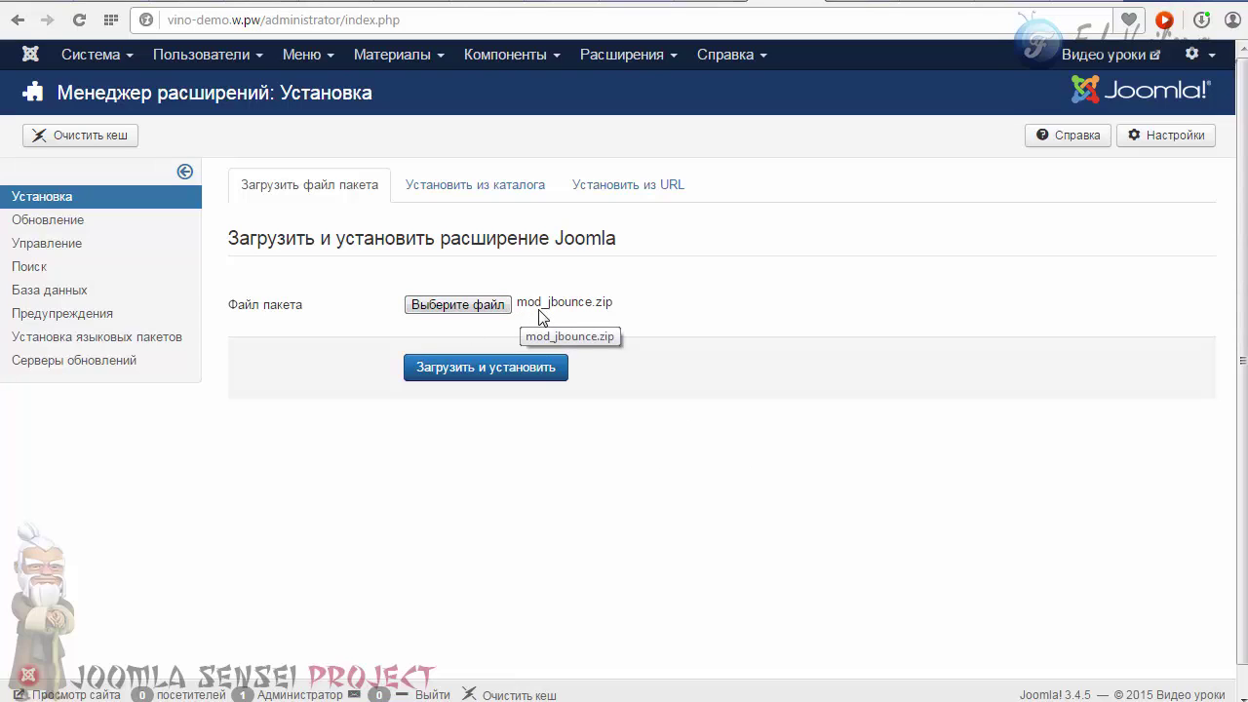
Step: Install the mod_jbounce.zip extension package and open the JBounce module's settings from the module manager
left_click(440, 368)
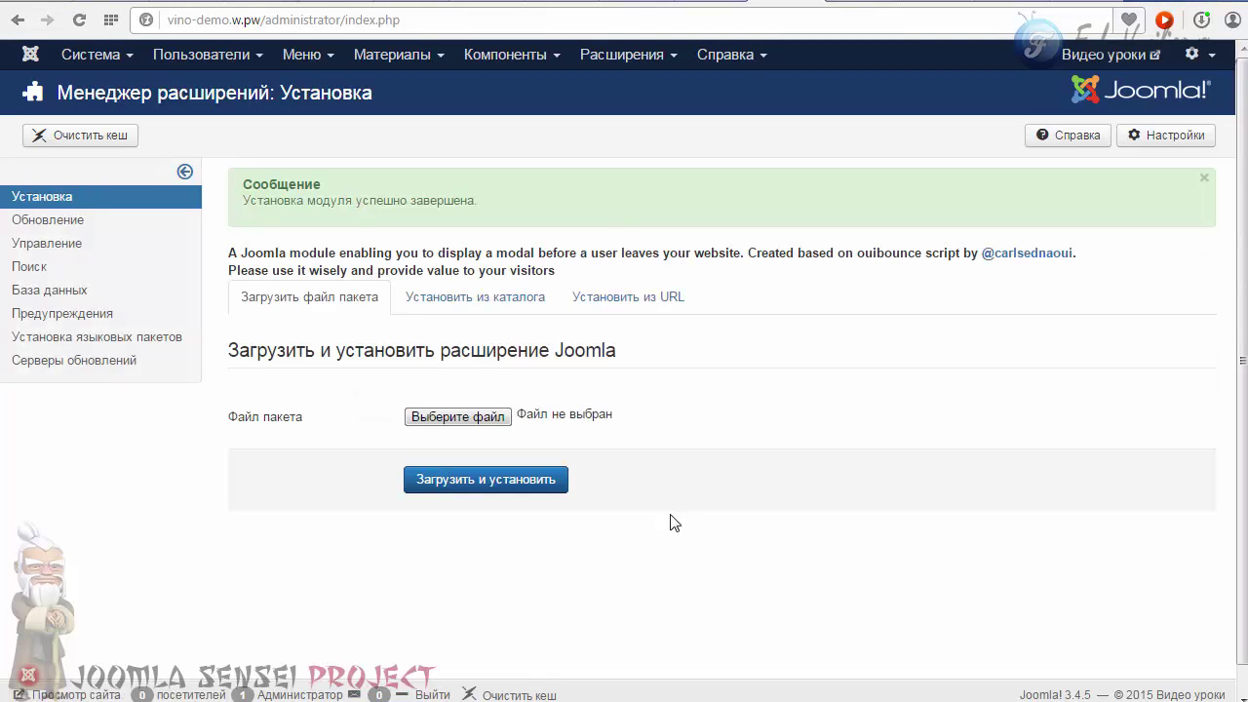
left_click(616, 56)
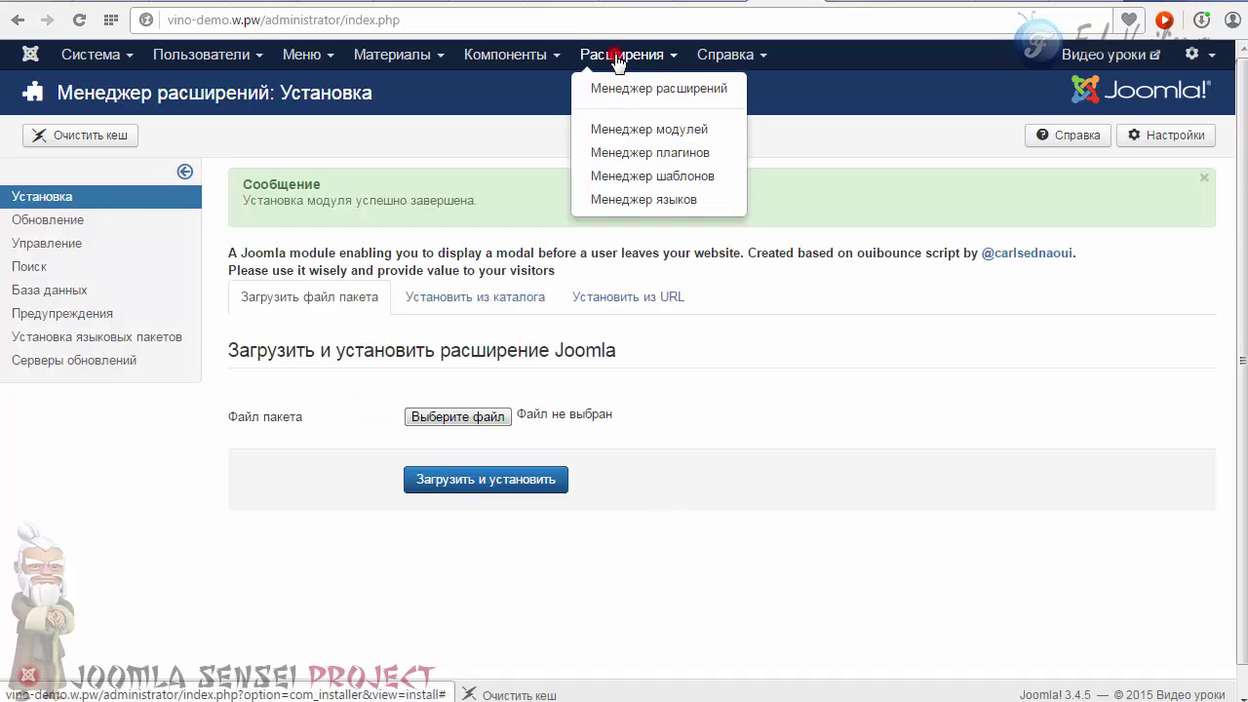
left_click(624, 130)
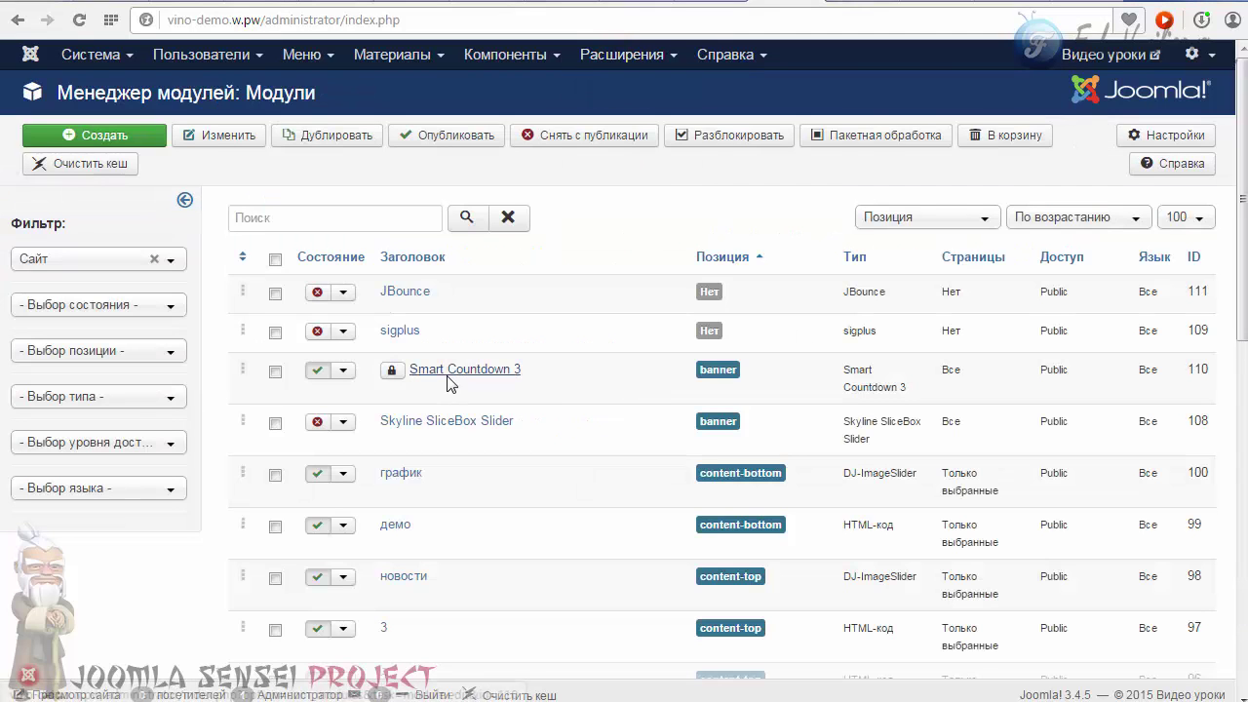
scroll(465, 320, "down", 2)
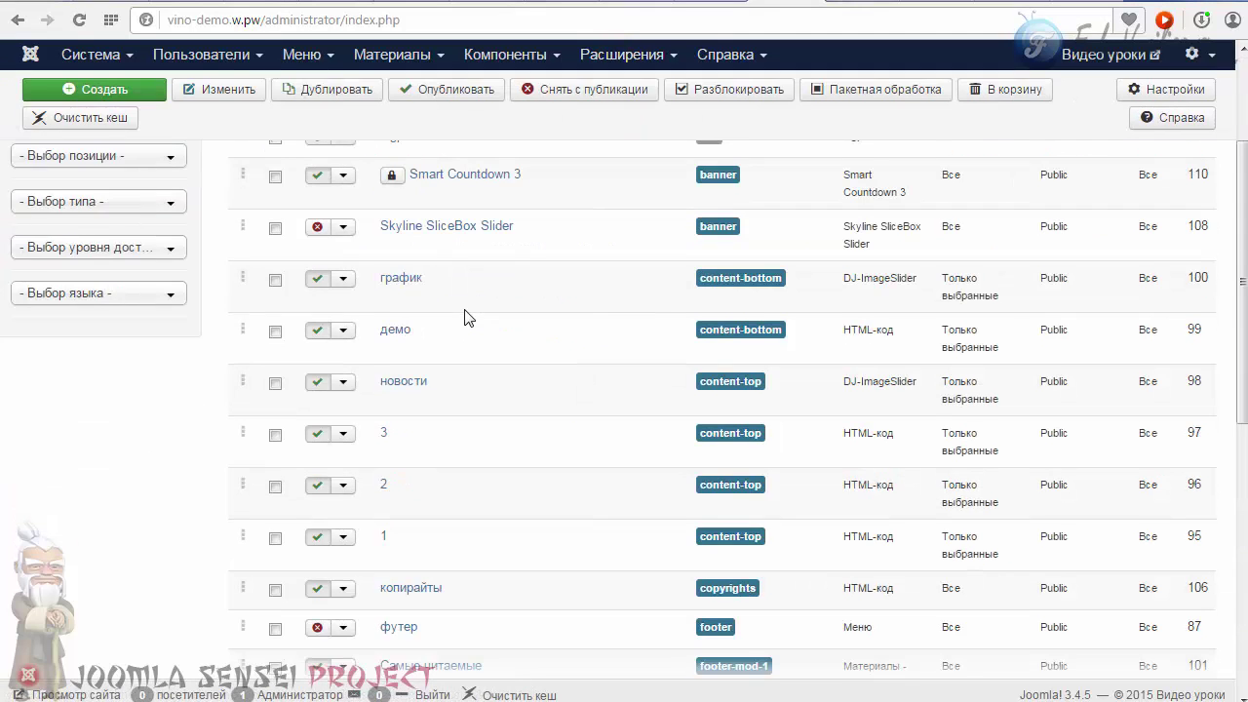
scroll(466, 320, "up", 2)
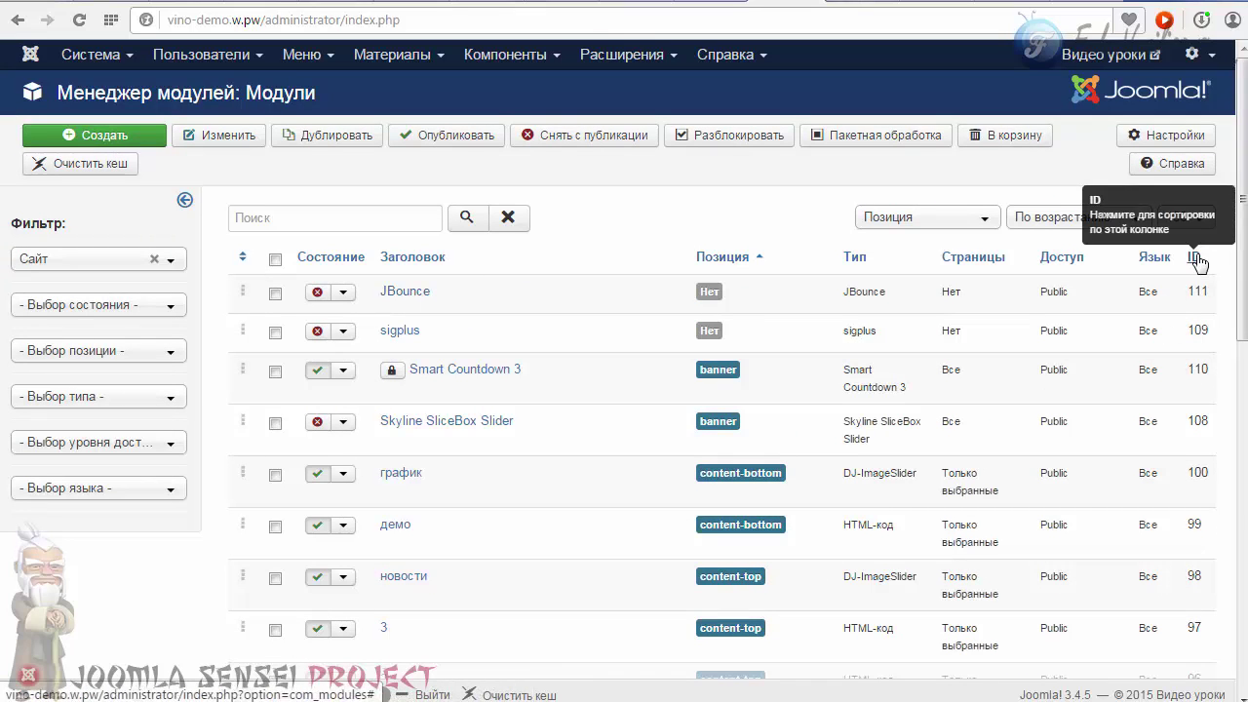
left_click(403, 288)
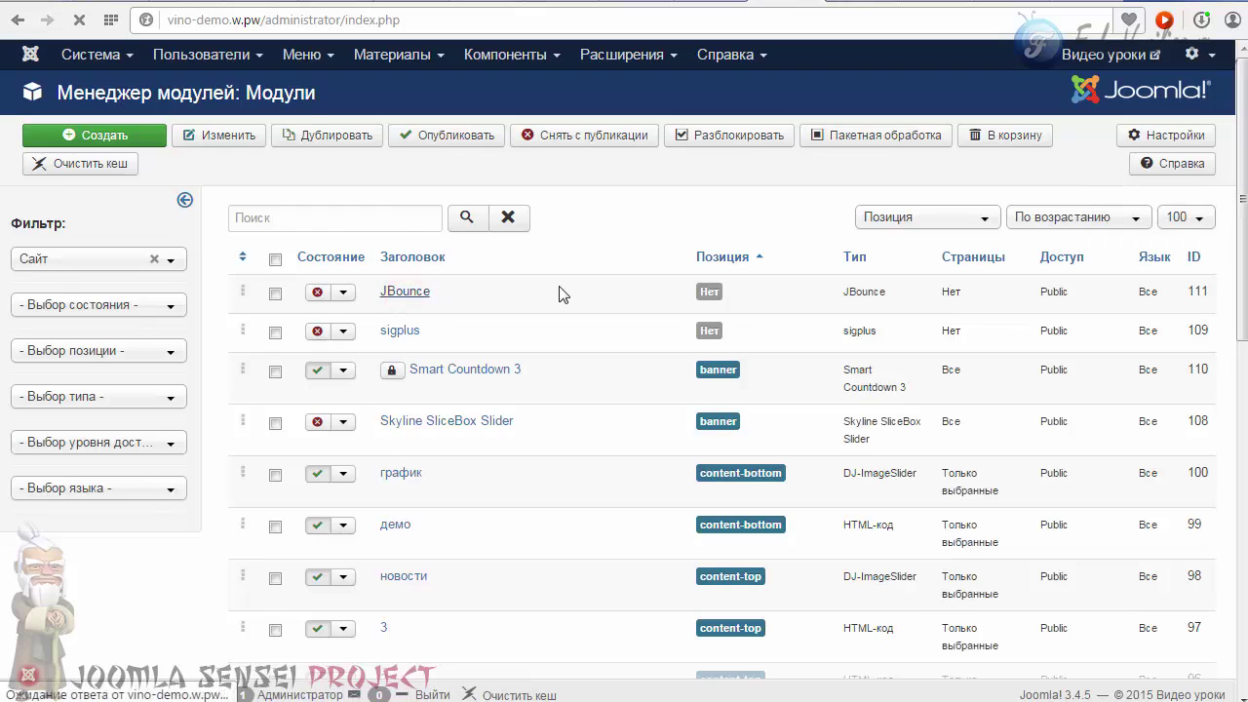
Step: Publish the JBounce module in the Banner [banner] position with its title hidden
left_click(975, 437)
left_click(948, 460)
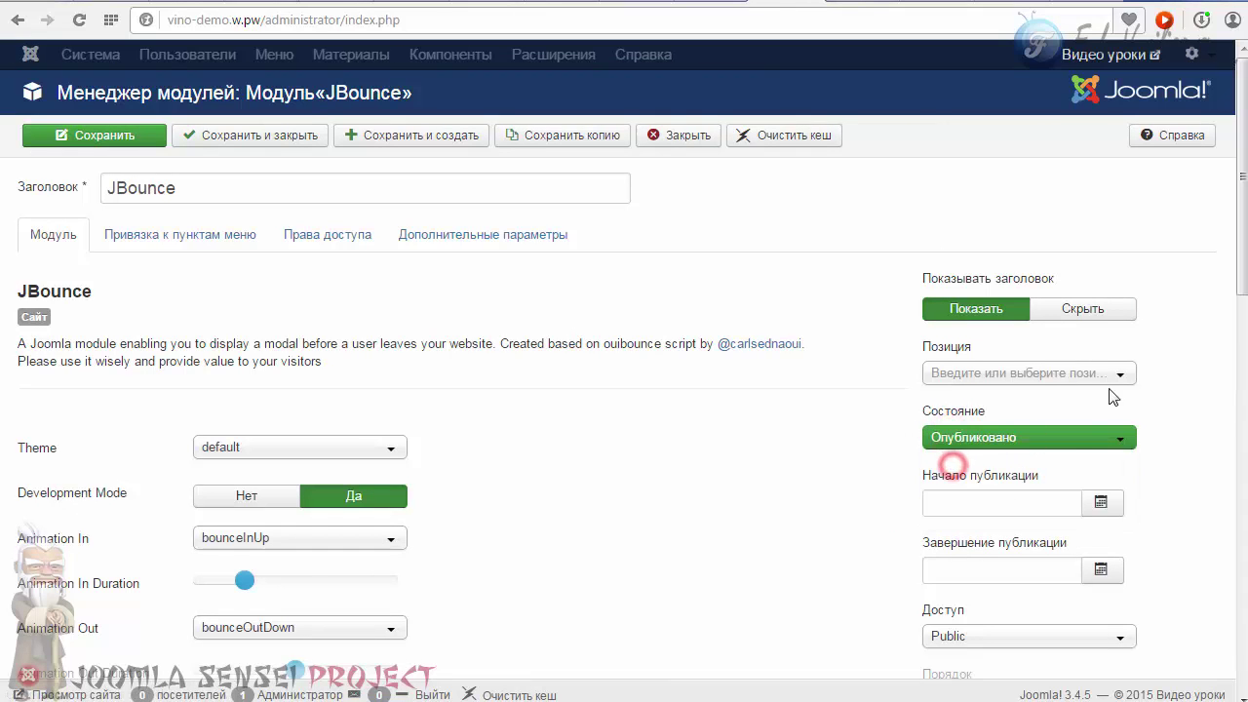
left_click(1118, 374)
left_click_drag(1125, 443, 1123, 493)
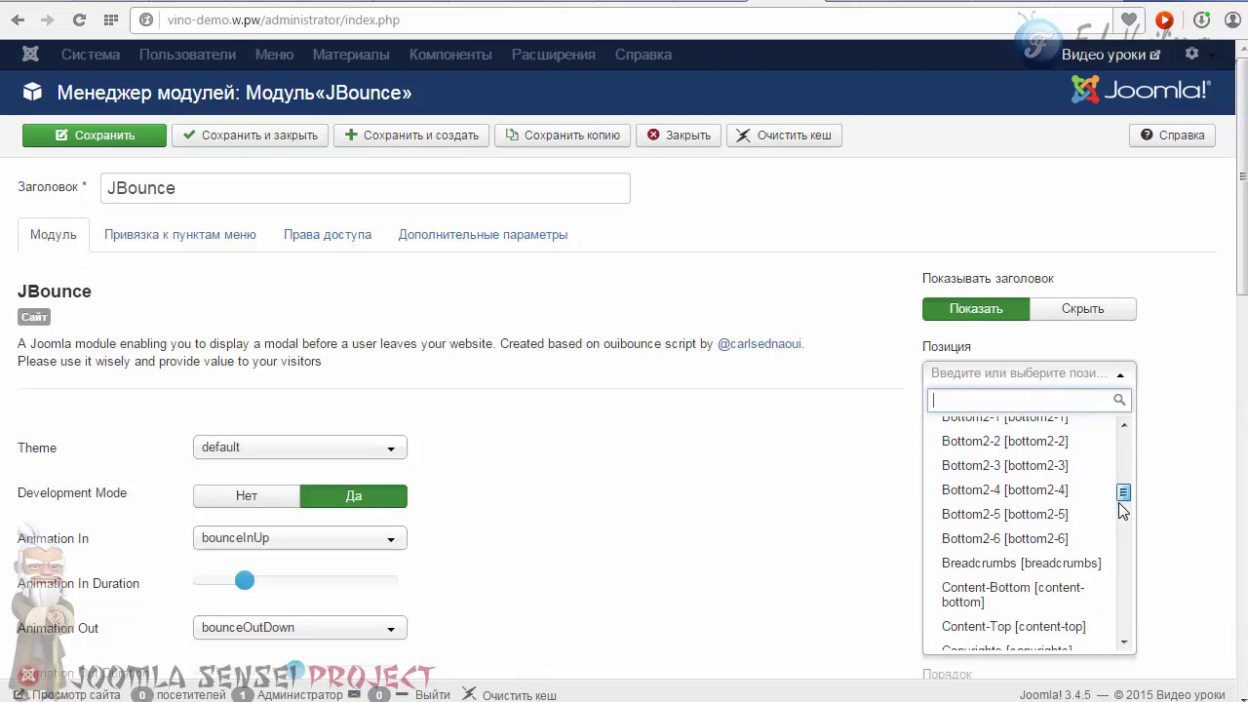
scroll(1003, 524, "down", 3)
left_click(1004, 525)
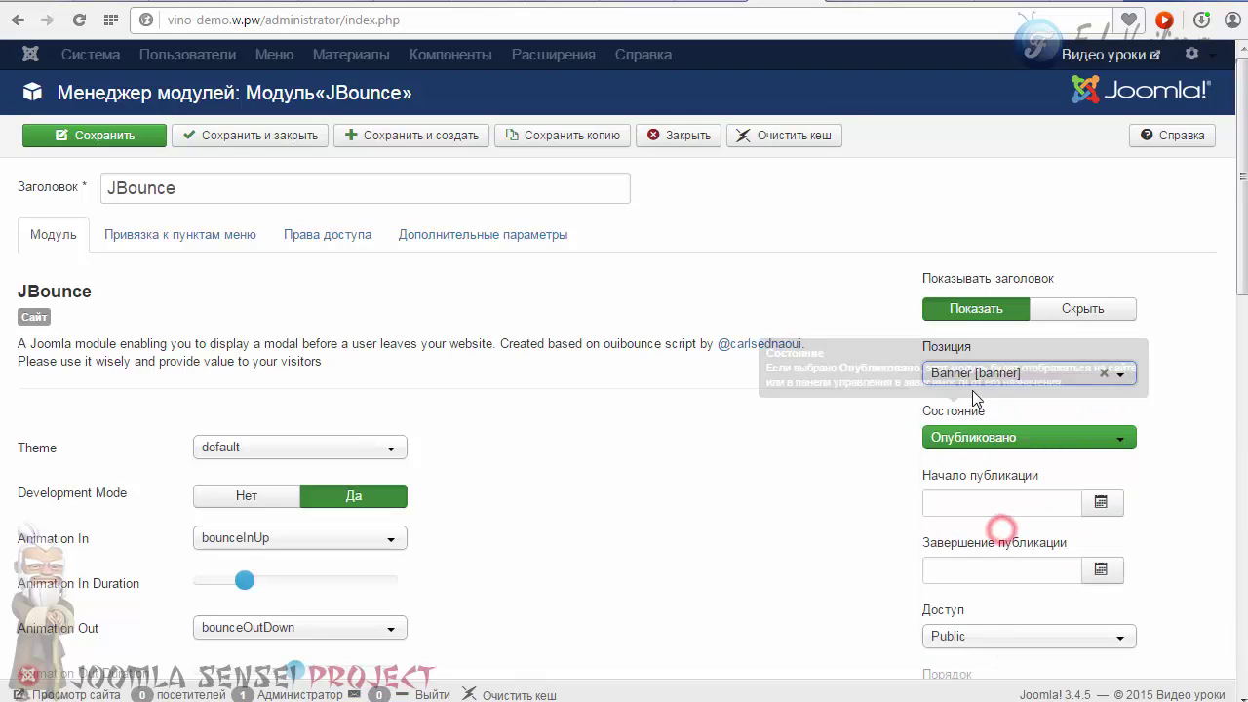
left_click(1076, 310)
Step: Examine the available Theme and Animation In options of the JBounce module, leaving the selections as they are
scroll(458, 266, "down", 2)
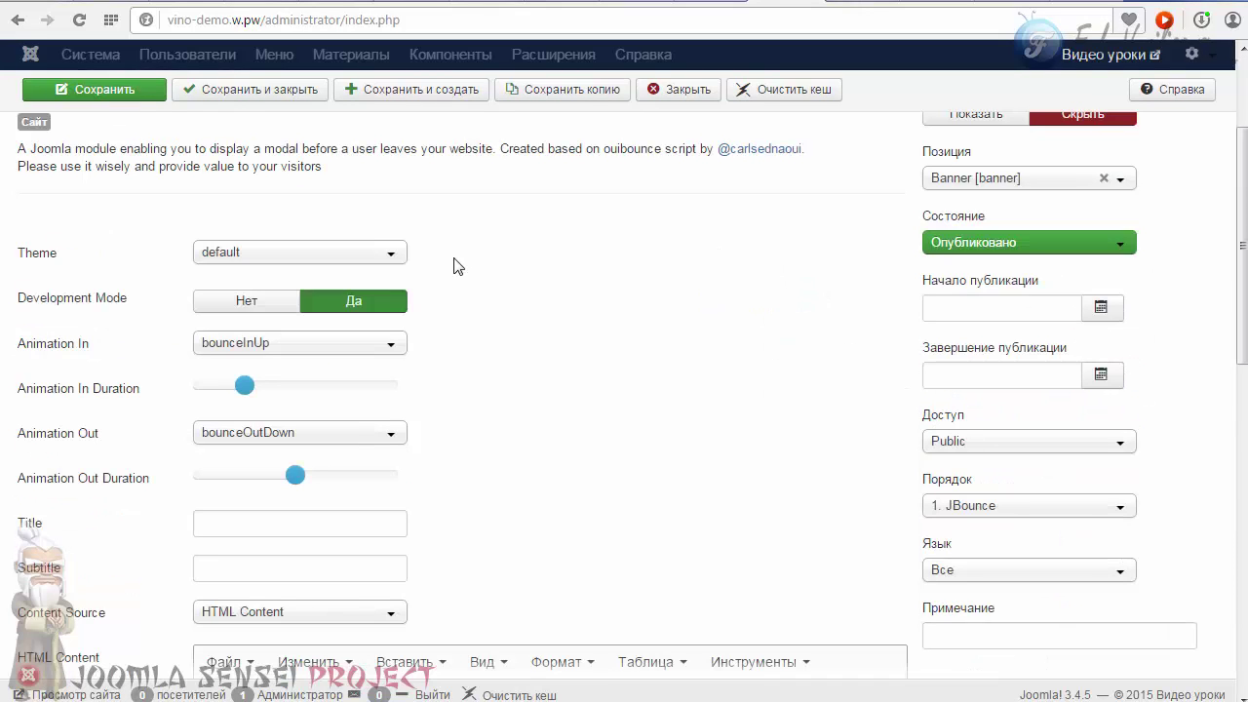
scroll(1223, 334, "down", 1)
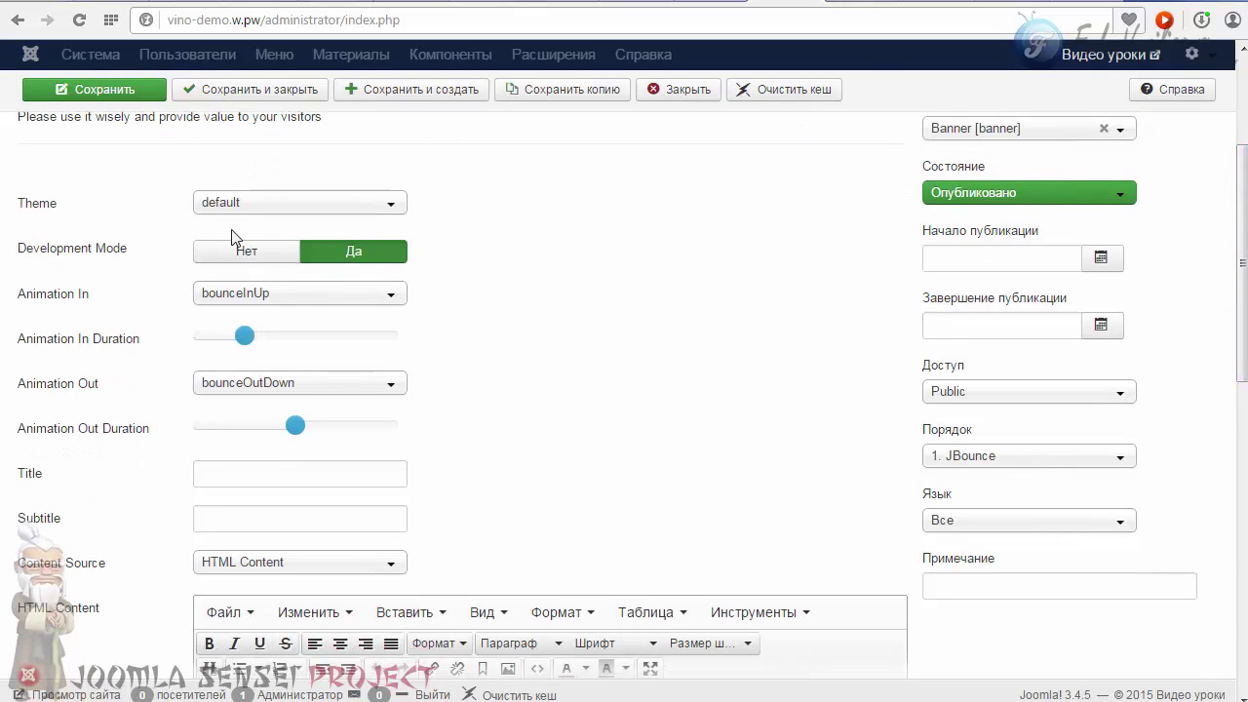
left_click(270, 202)
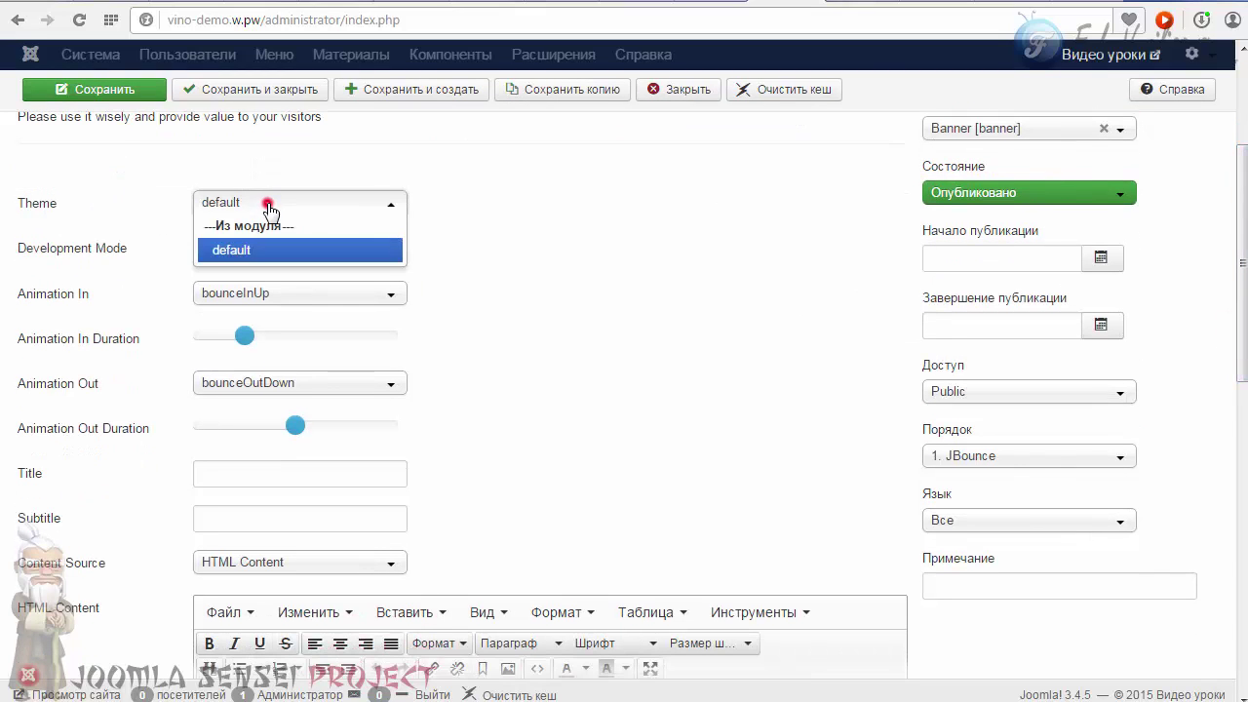
left_click(457, 216)
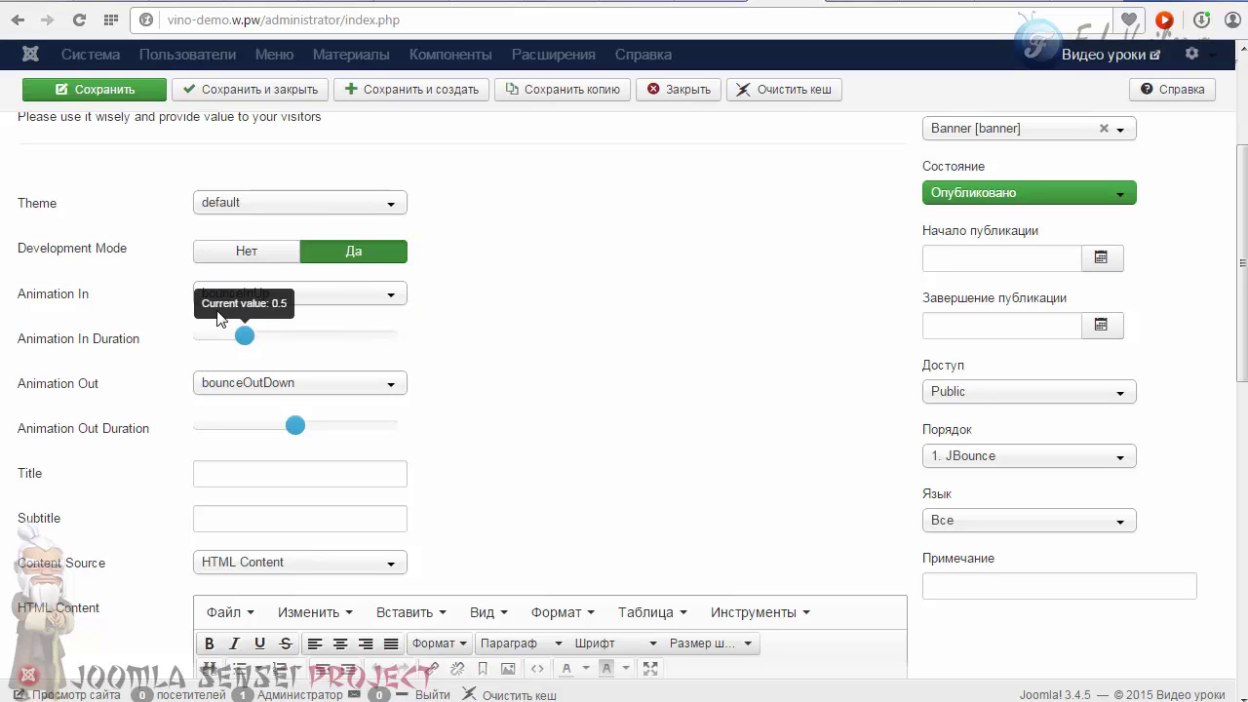
left_click(390, 294)
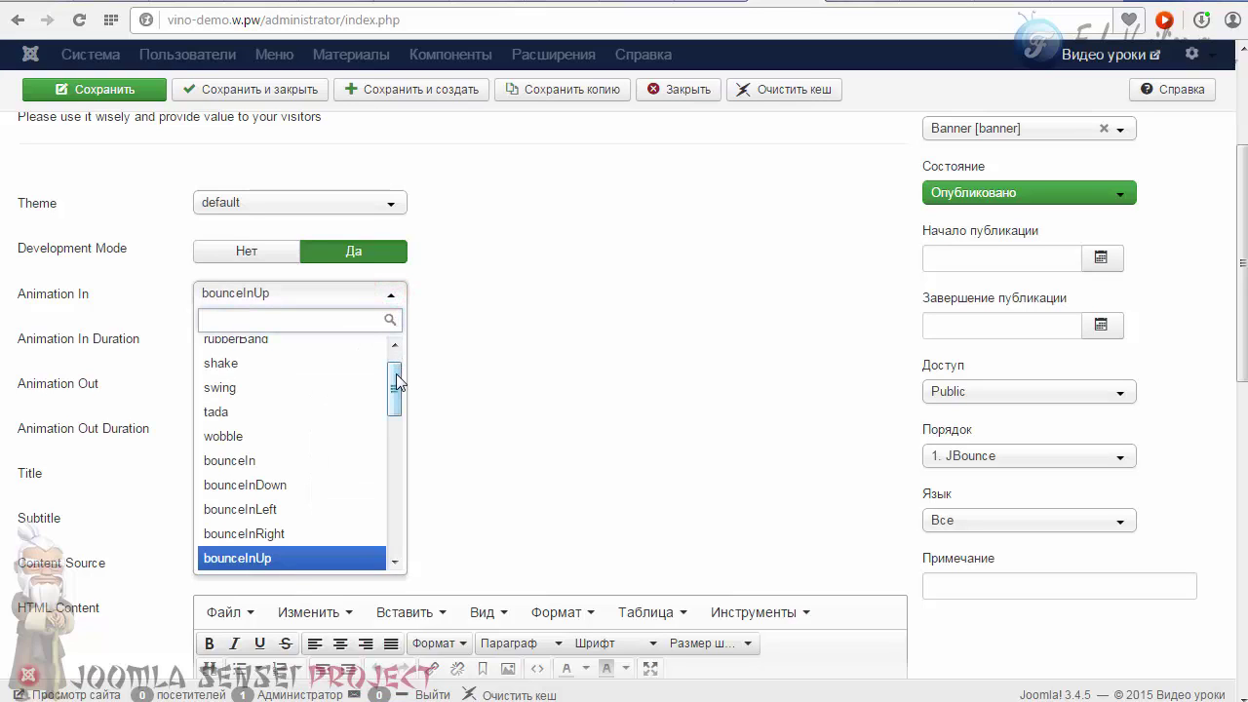
scroll(397, 382, "up", 1)
left_click_drag(396, 382, 397, 340)
left_click(497, 332)
Step: Try longer Animation In Duration values, including 1, and return the duration to 0.5
mouse_move(102, 343)
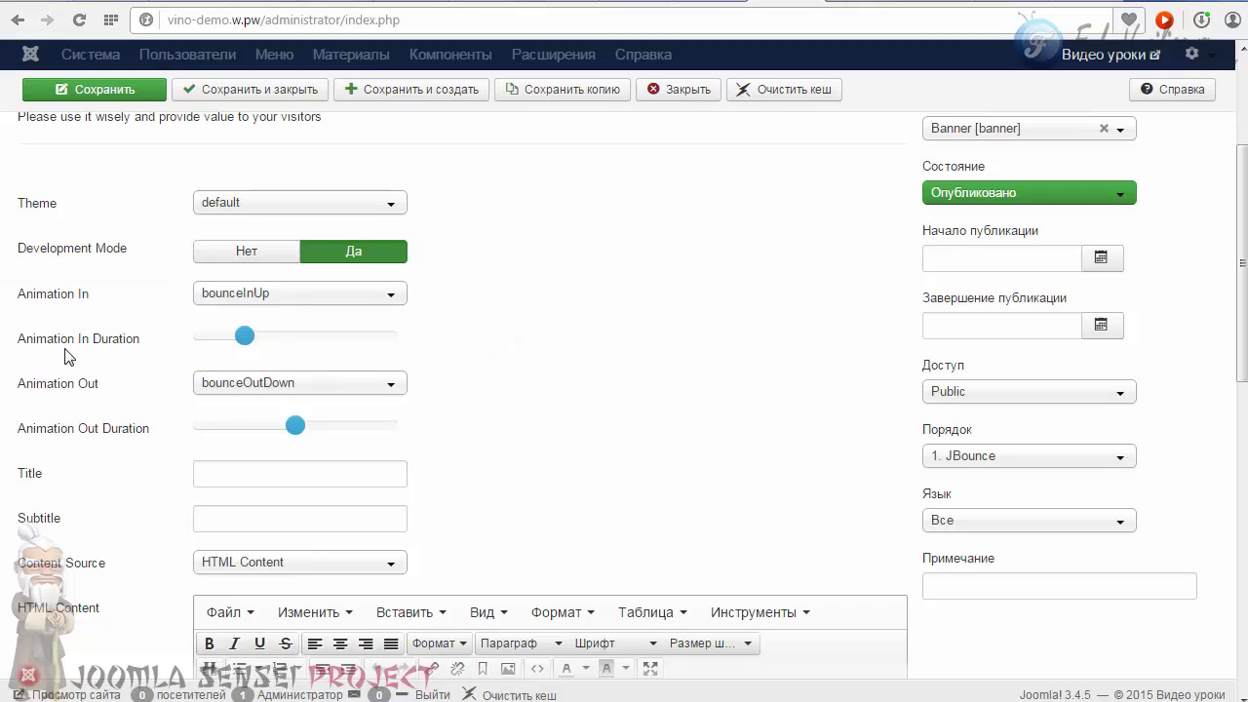
mouse_move(243, 339)
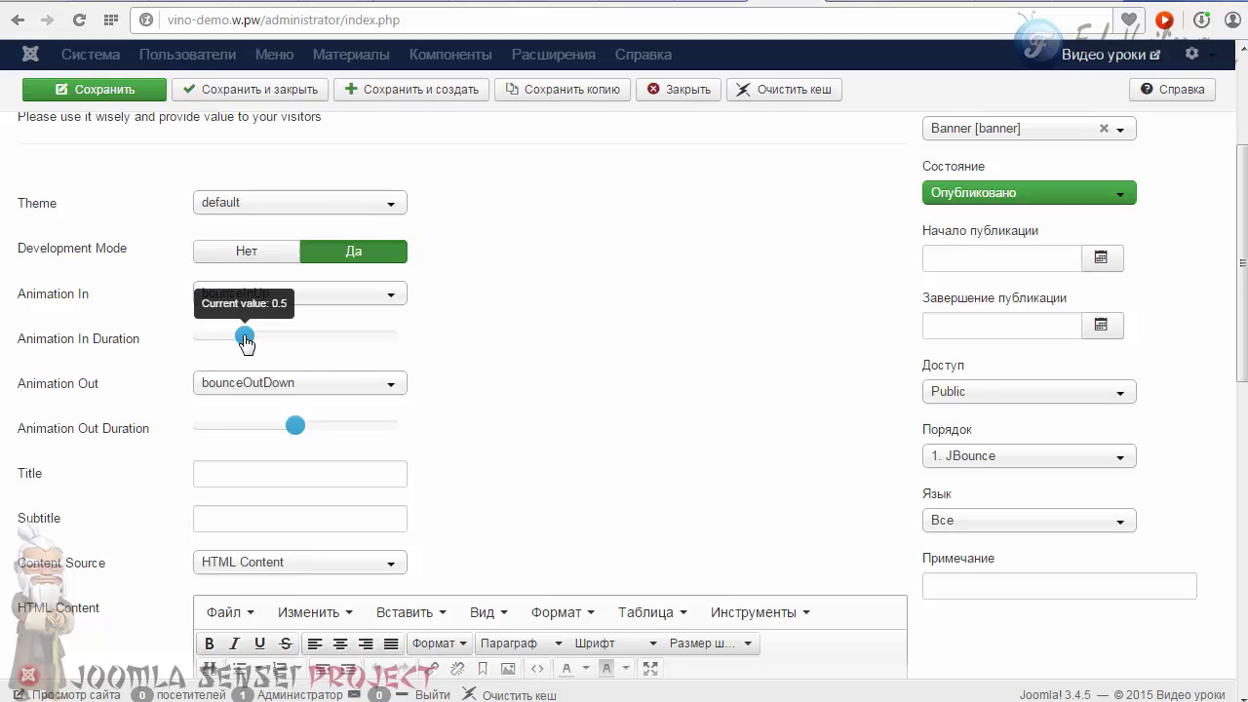
left_click_drag(244, 342, 275, 343)
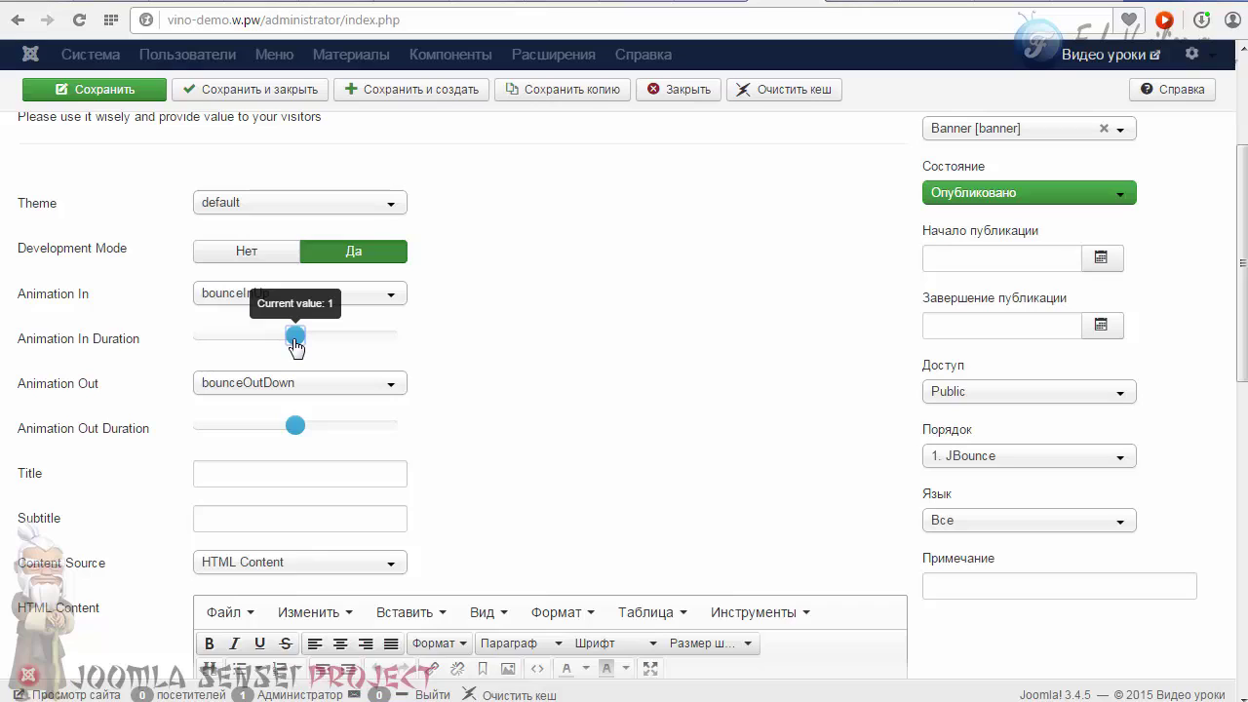
left_click(345, 348)
left_click_drag(400, 347, 229, 343)
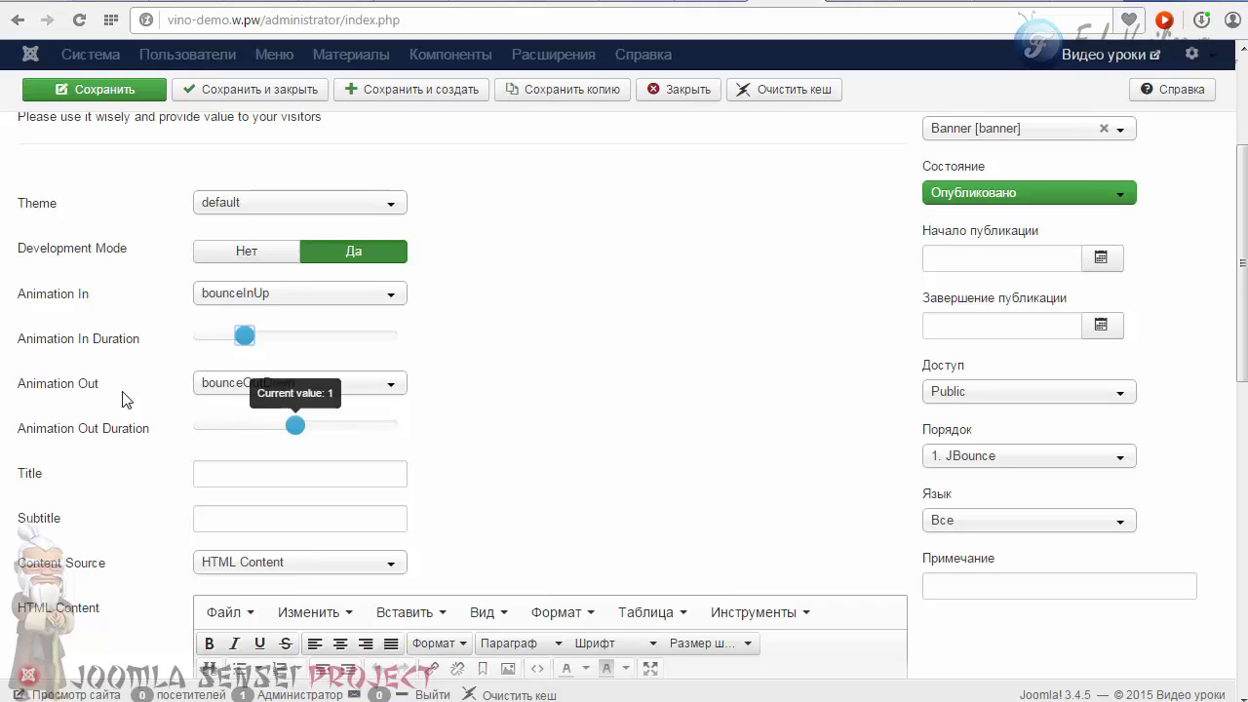
Step: Examine the available Animation Out effects and the Animation Out Duration setting
left_click(234, 388)
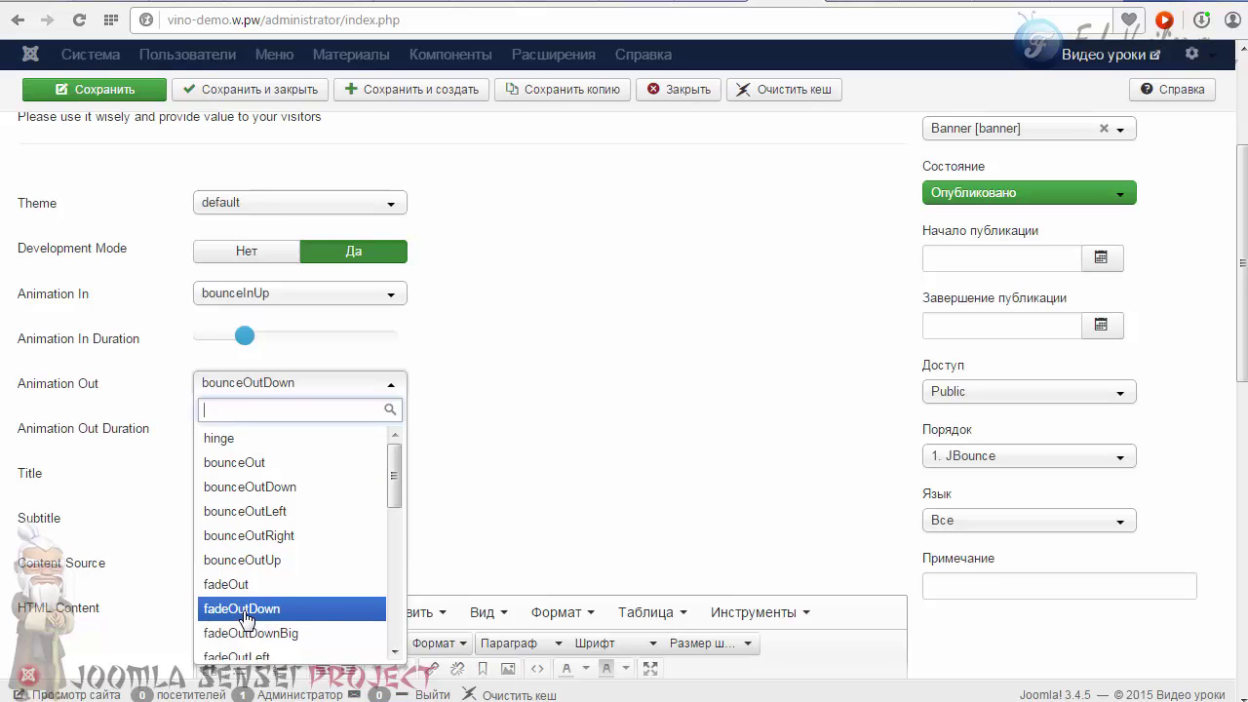
left_click(501, 444)
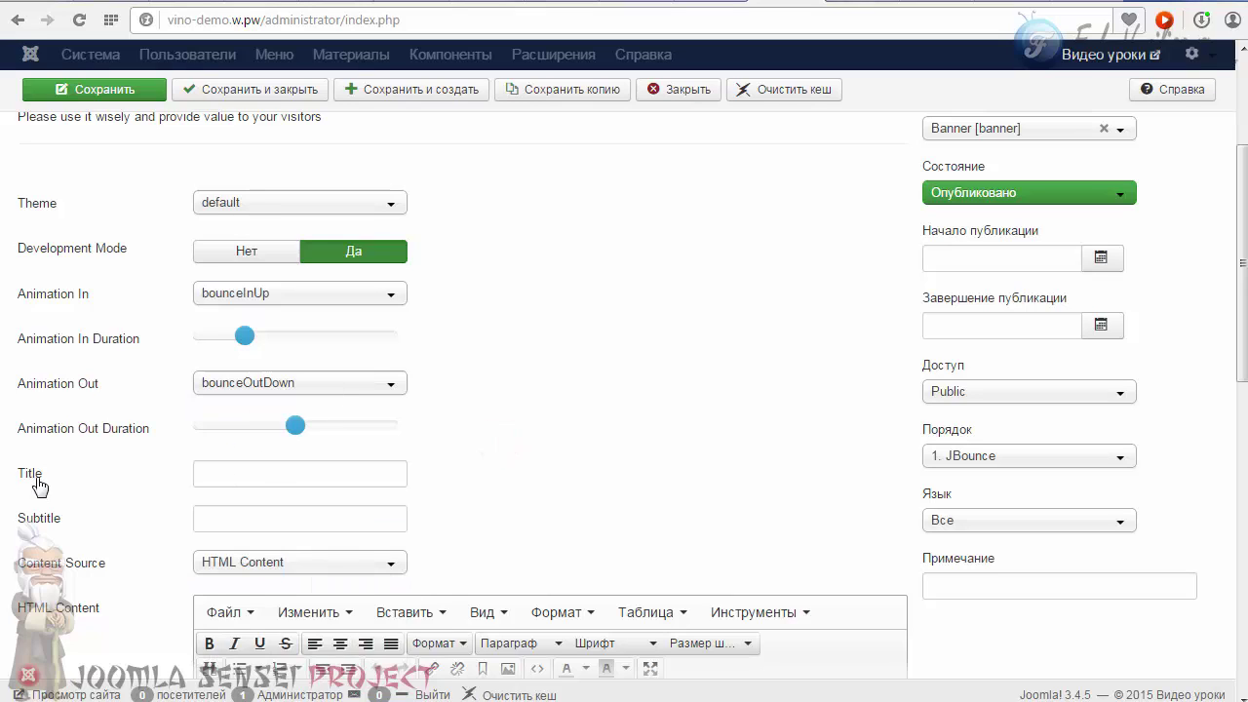
mouse_move(88, 436)
mouse_move(295, 426)
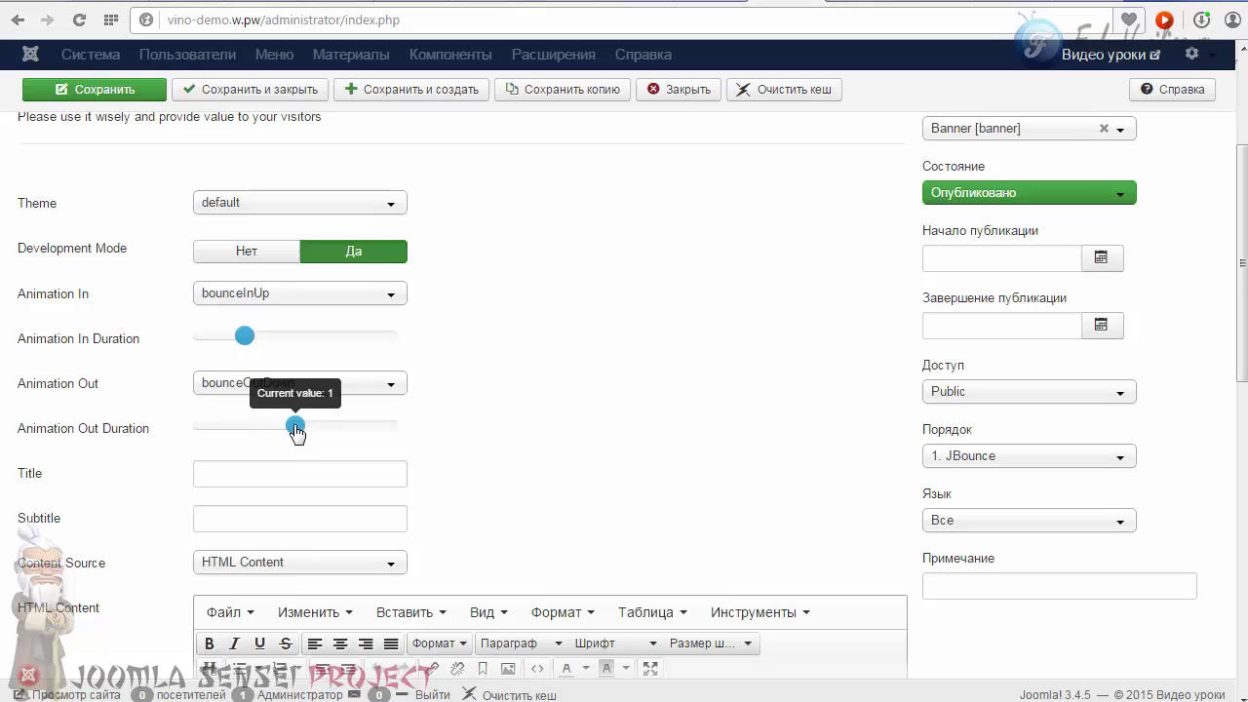
Step: Set the popup's Title to "демо" and its Subtitle to "текст"
scroll(296, 432, "down", 3)
scroll(498, 414, "up", 1)
left_click(245, 274)
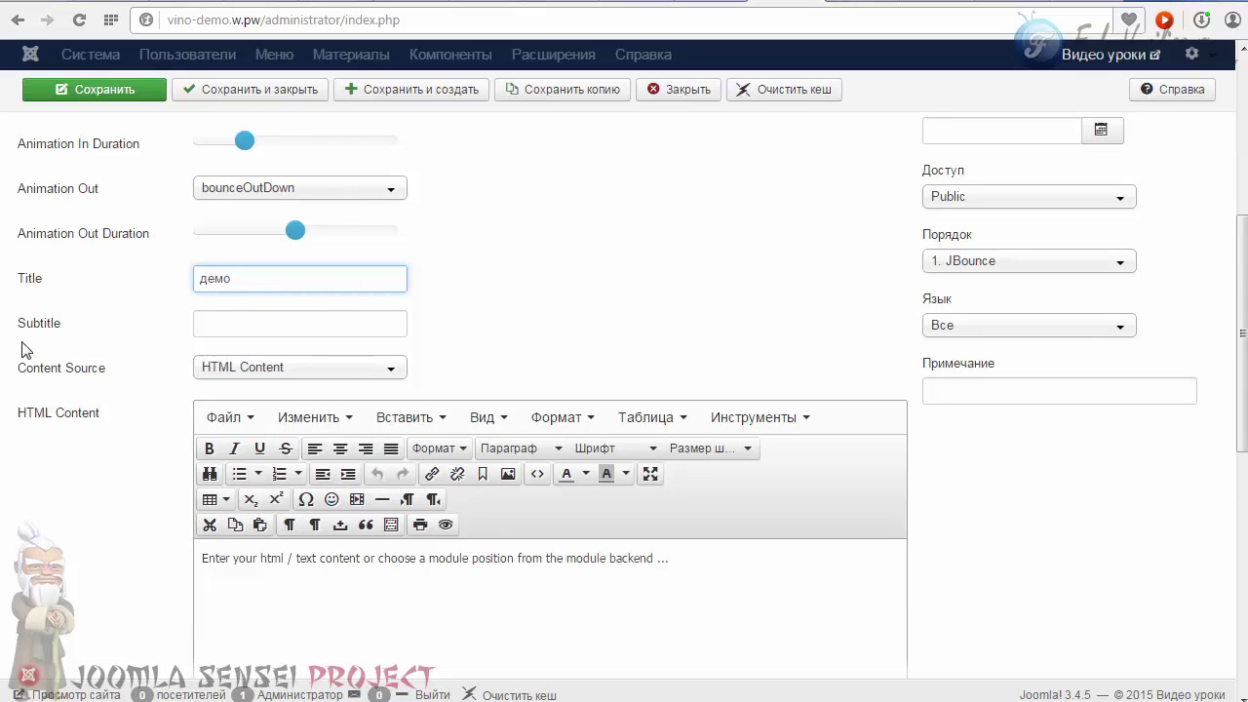
left_click(220, 326)
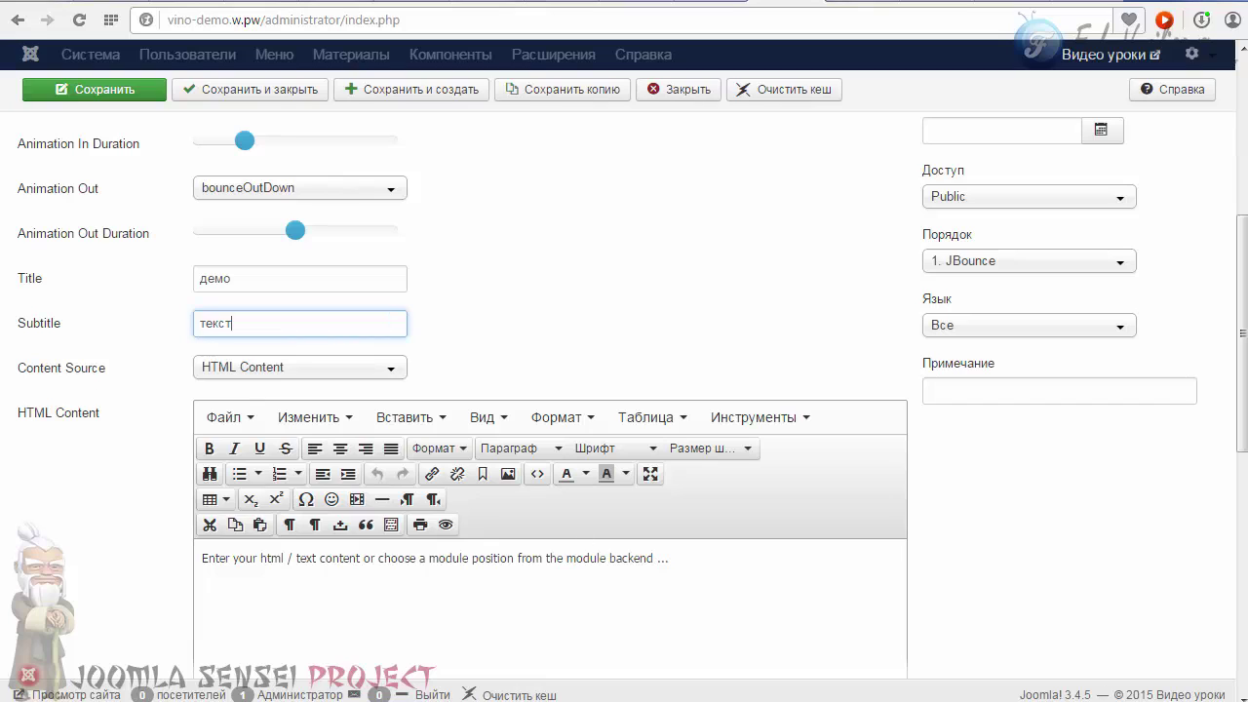
Step: Try Module Position as the popup's Content Source, and switch it back to HTML Content
left_click(234, 372)
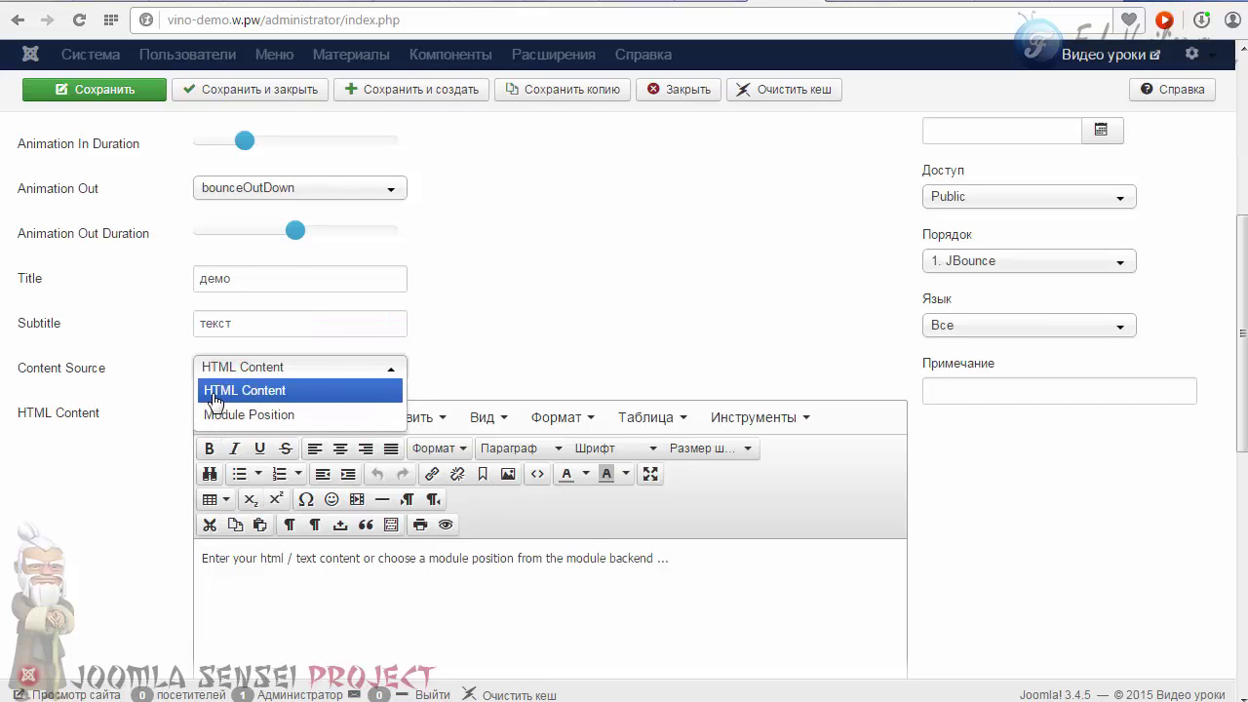
left_click(218, 415)
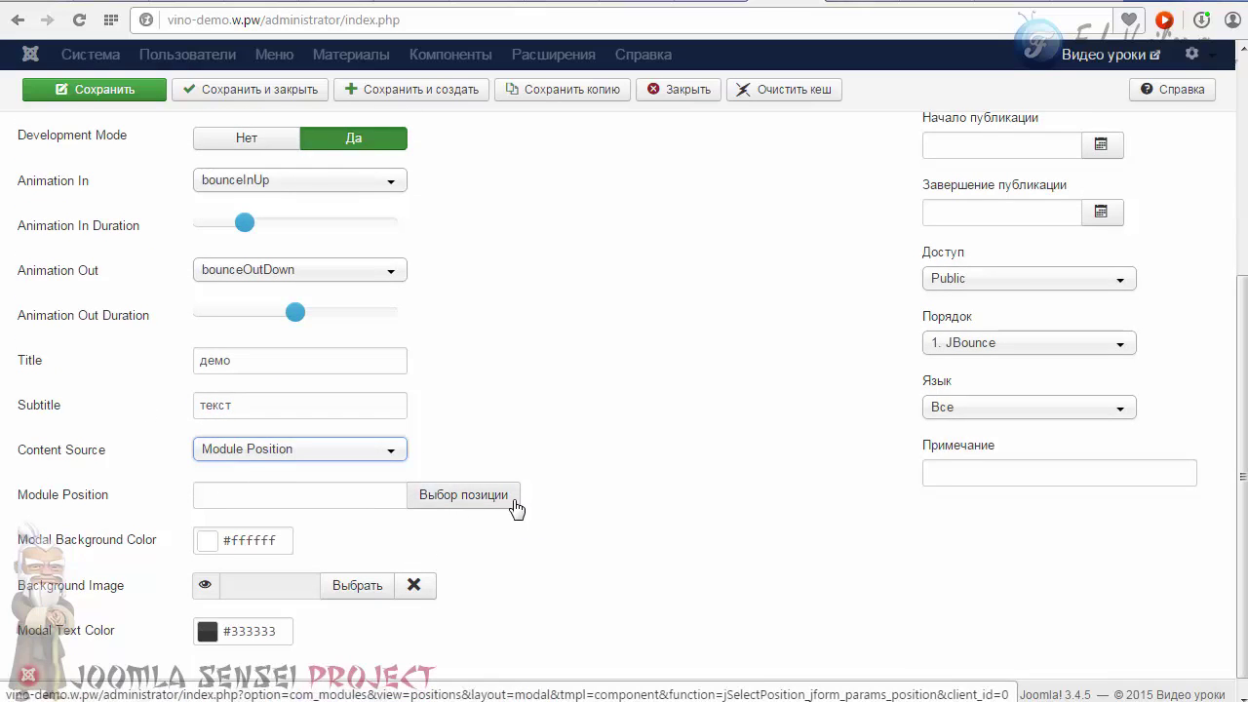
left_click(367, 450)
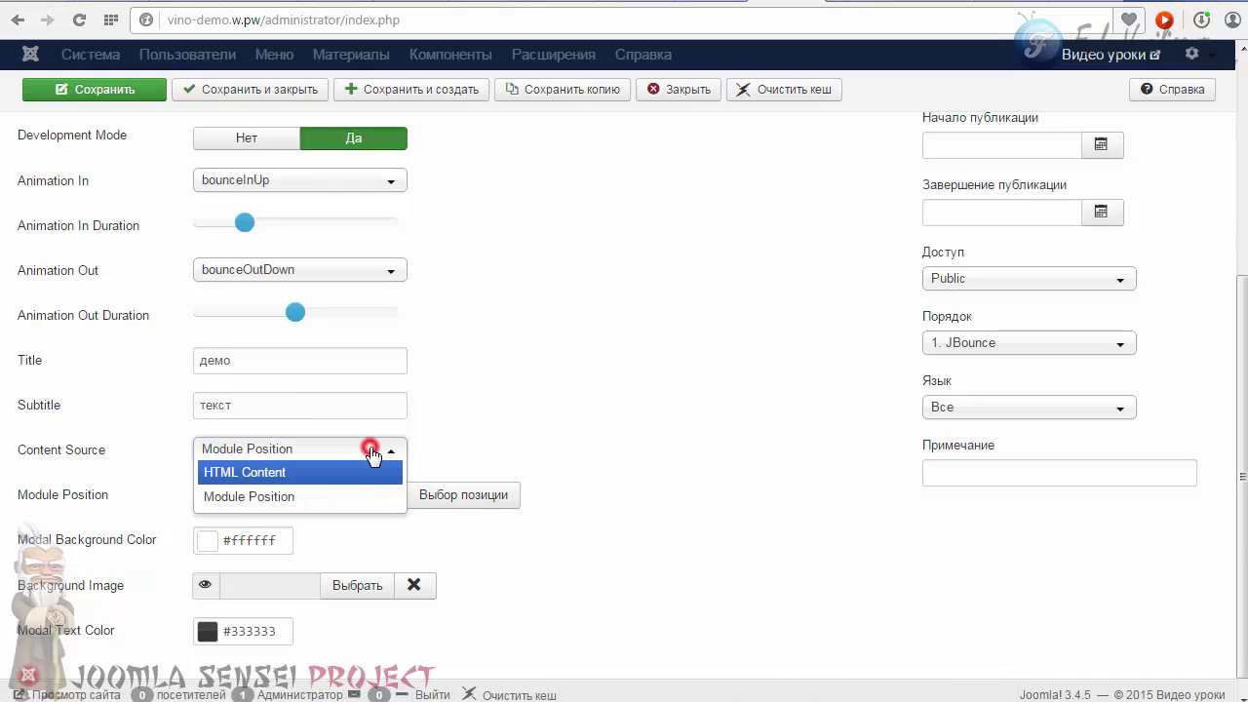
left_click(234, 474)
Step: Examine the HTML Content editor and the modal background colour, background image and text colour settings
scroll(439, 353, "down", 2)
scroll(264, 475, "down", 1)
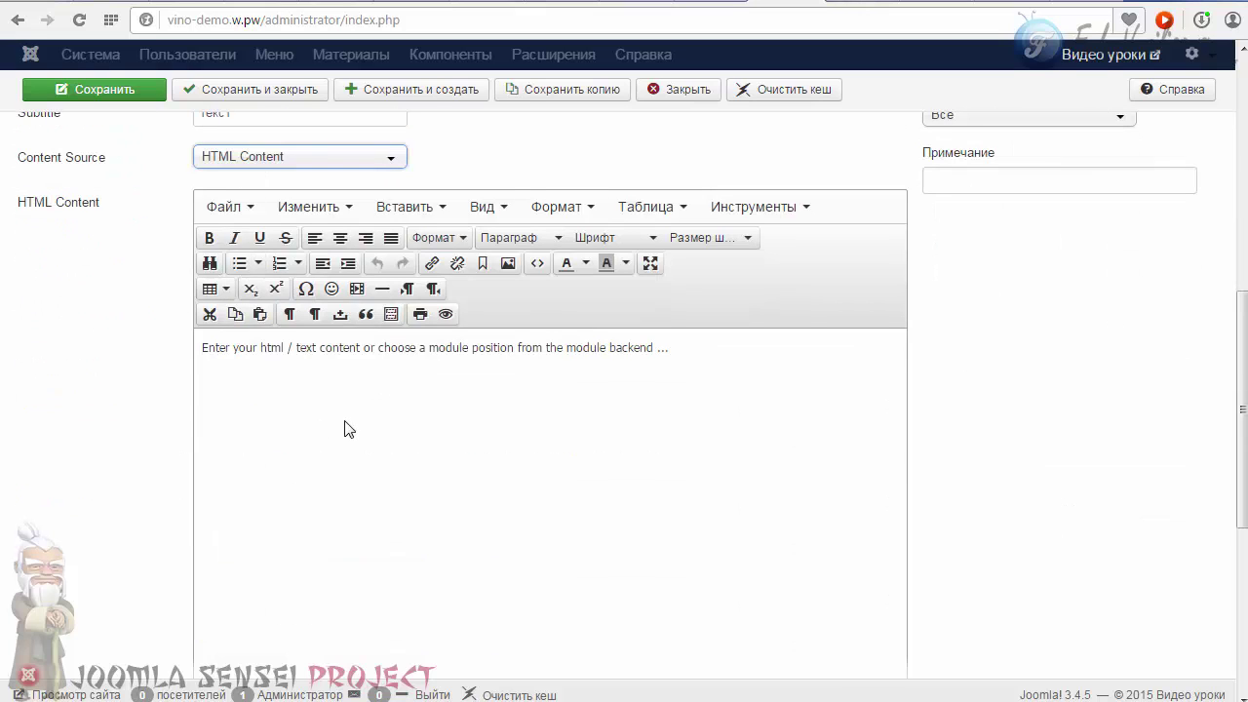
scroll(363, 435, "up", 1)
scroll(268, 420, "up", 2)
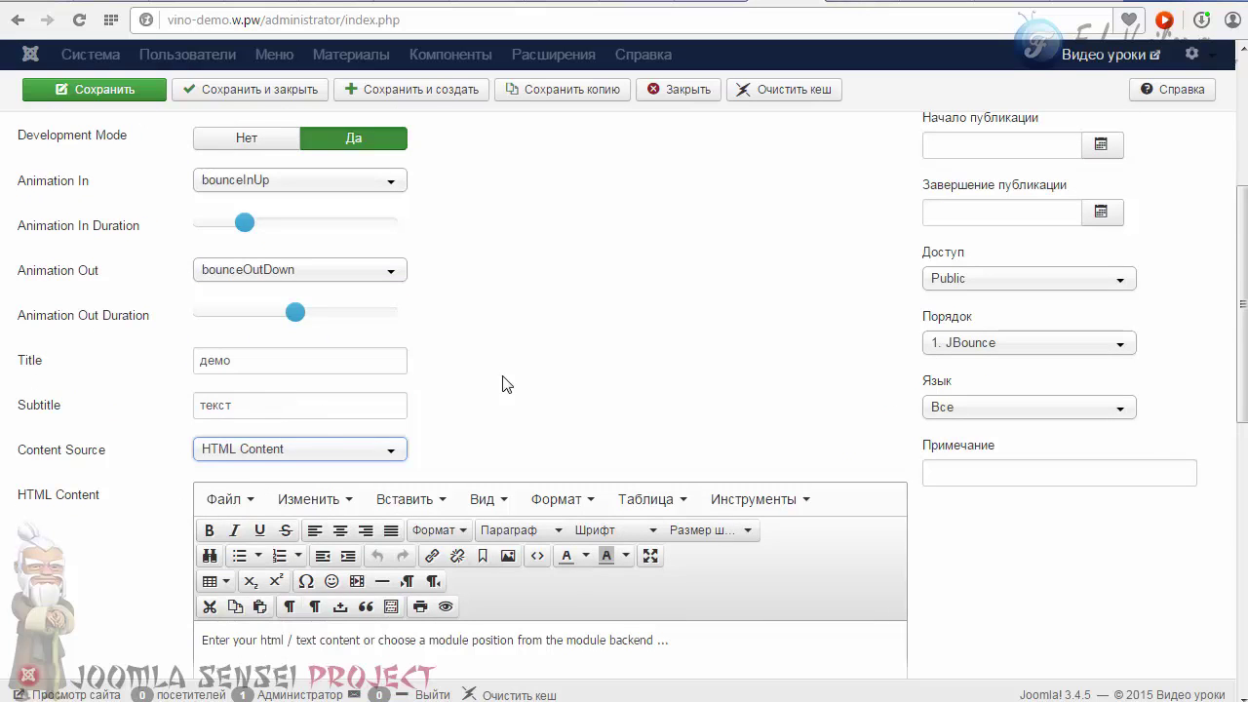
scroll(253, 466, "down", 3)
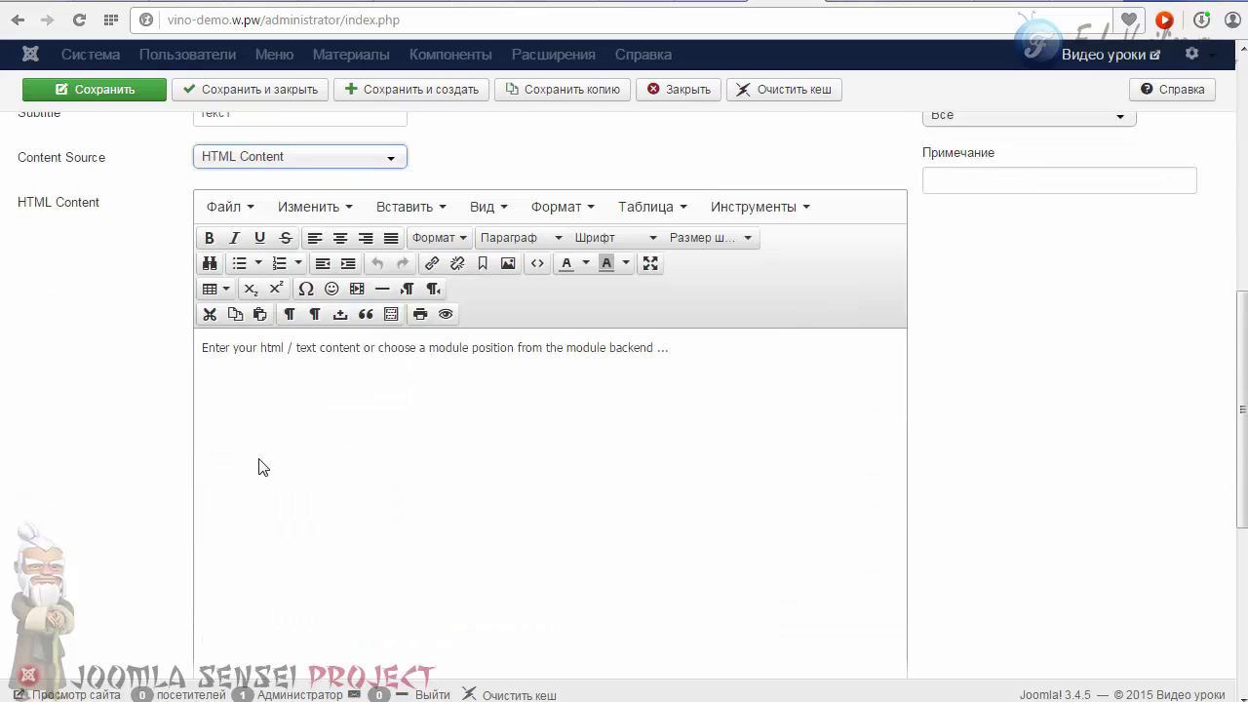
scroll(258, 467, "down", 3)
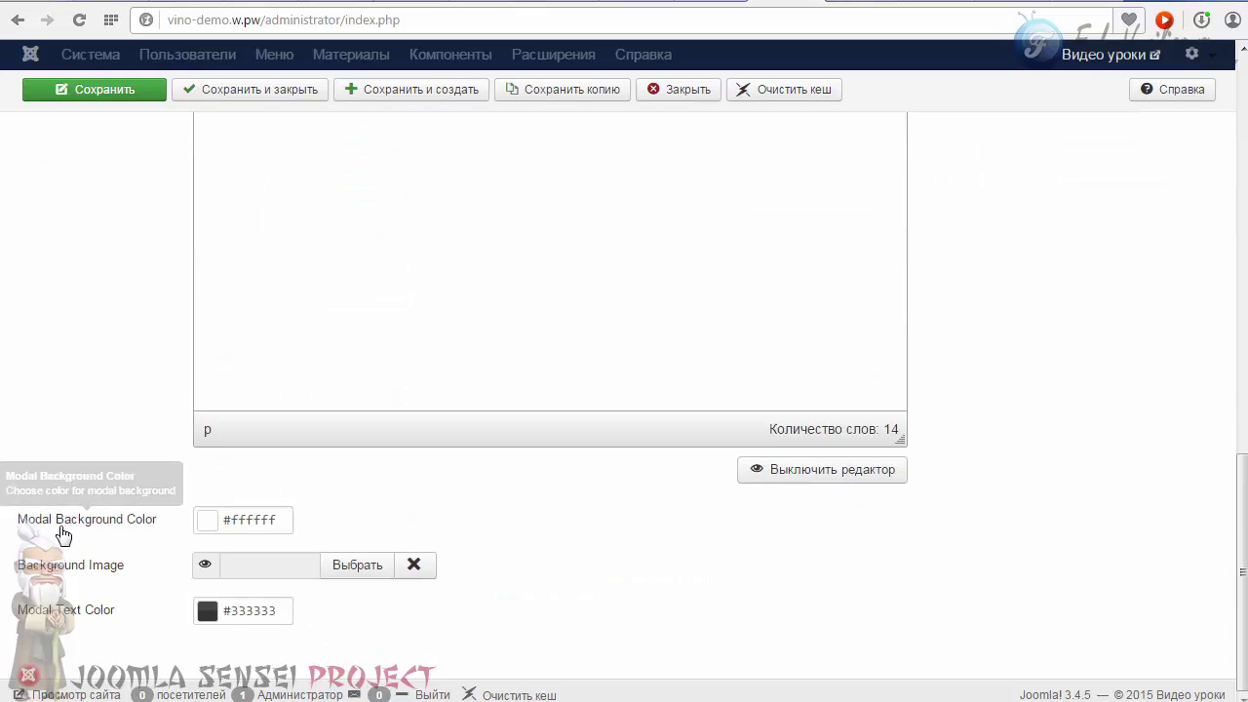
mouse_move(37, 553)
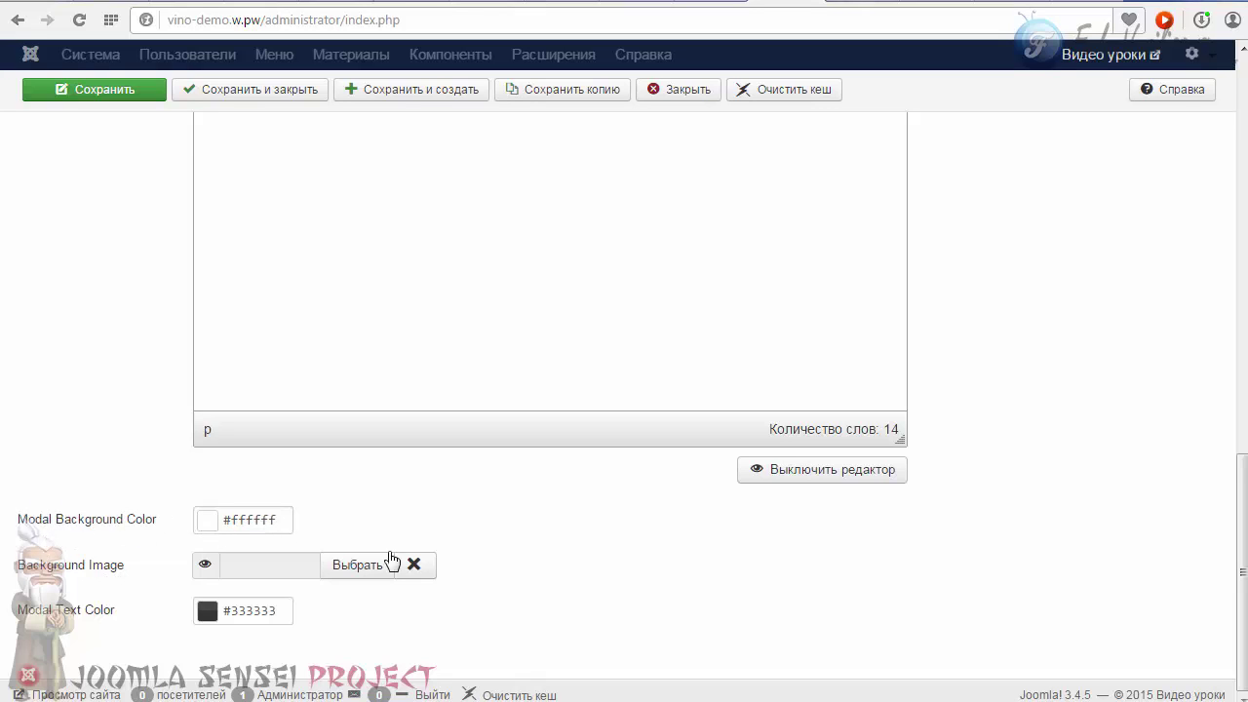
scroll(435, 523, "up", 2)
scroll(546, 388, "down", 2)
Step: Try out other shades for the Modal Background Color and return it to white (#ffffff)
left_click(205, 521)
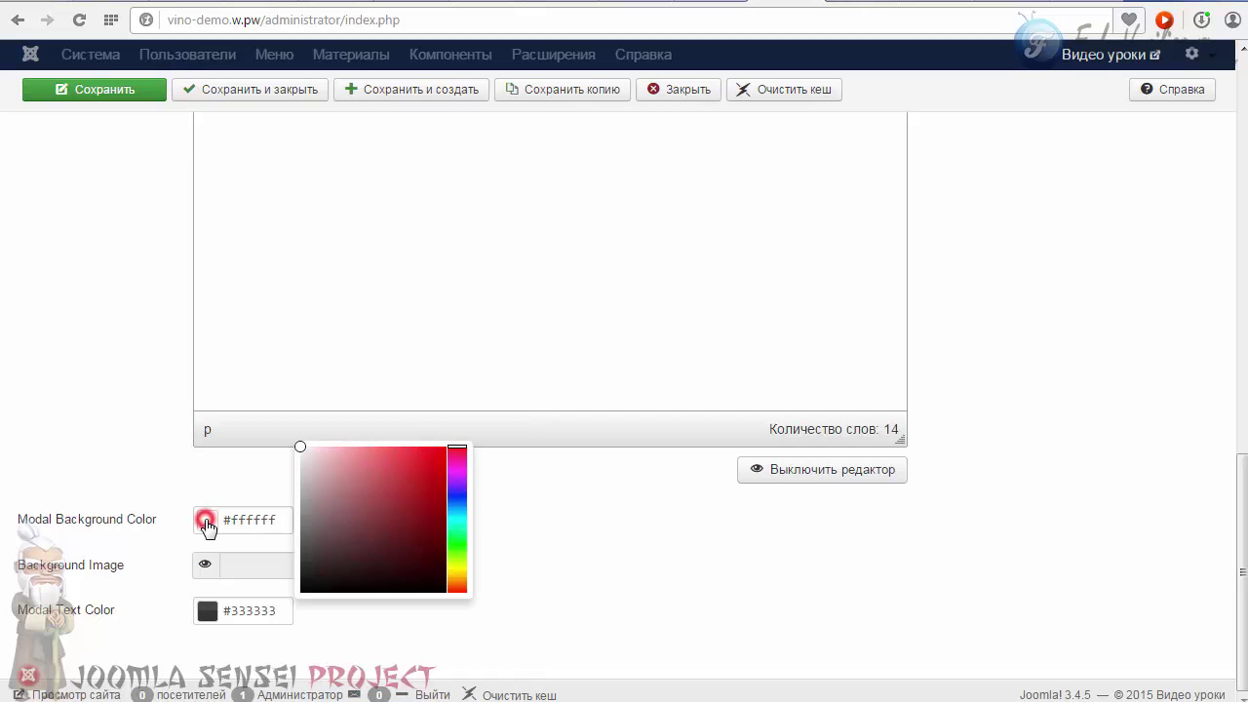
mouse_move(330, 492)
left_mouse_down()
mouse_move(390, 457)
mouse_move(260, 446)
left_mouse_up()
left_click(212, 475)
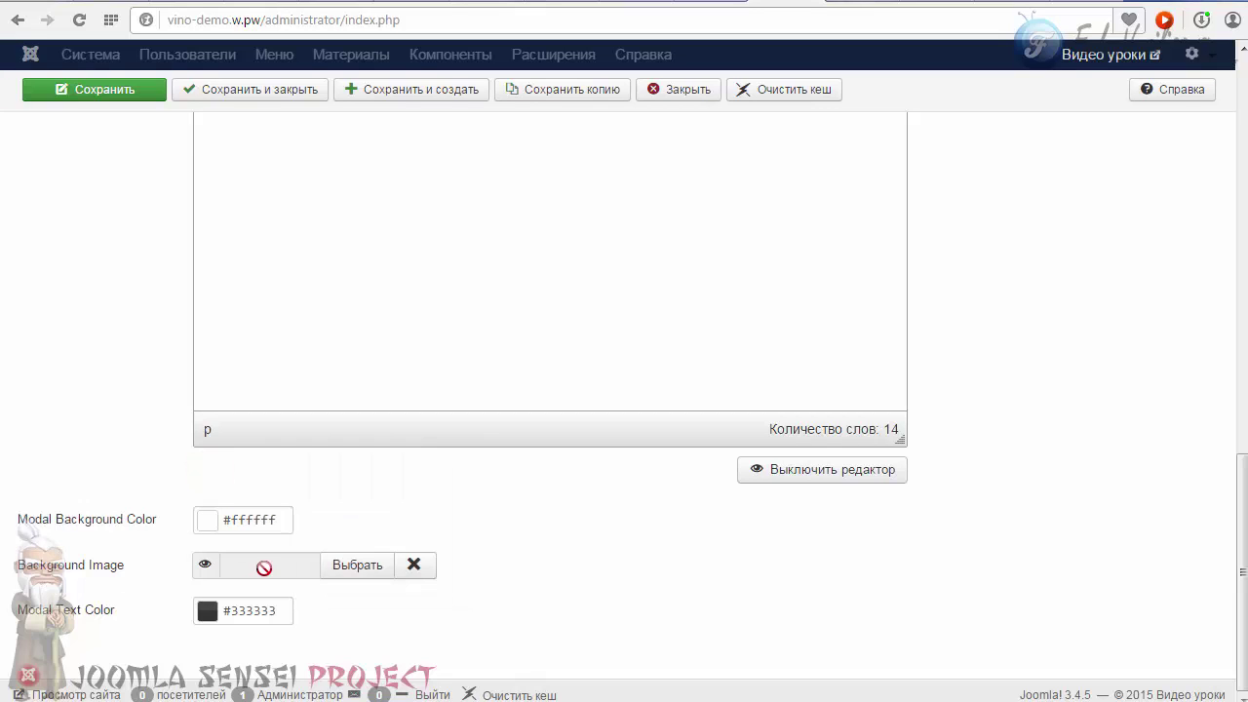
Step: Examine the placeholder text in HTML Content alongside the modal background colour, background image and text colour settings below it
scroll(624, 487, "up", 5)
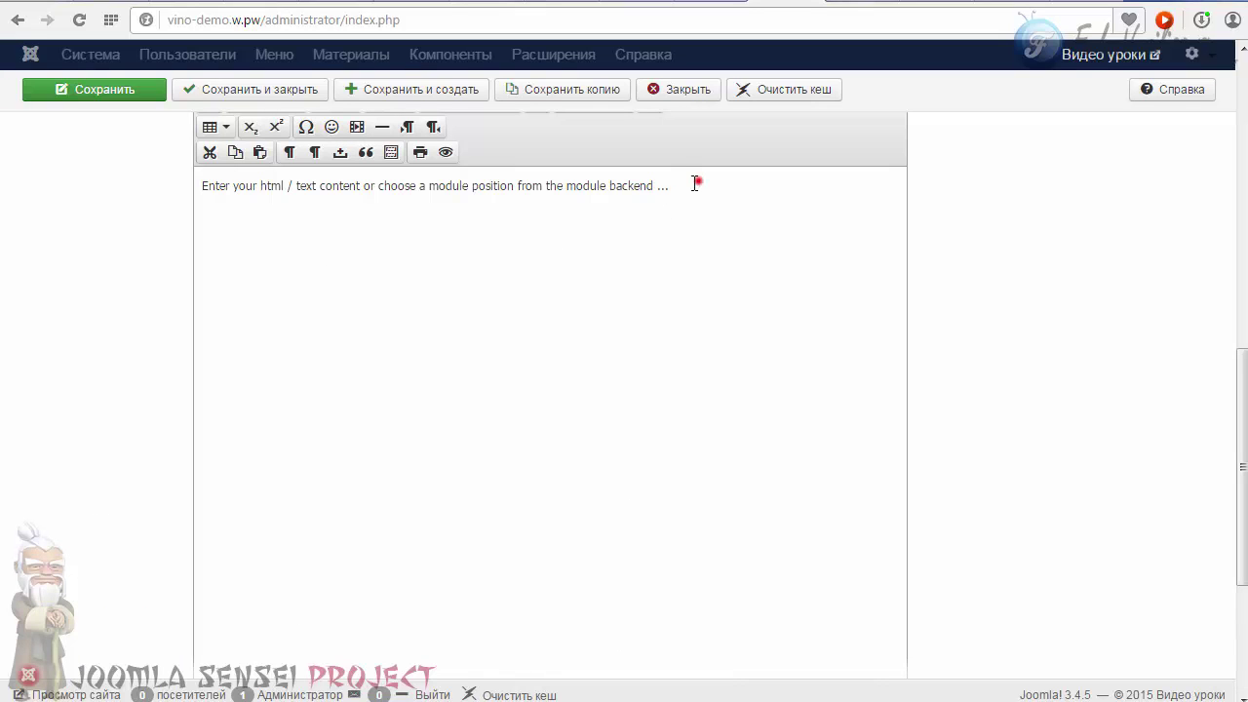
left_click_drag(695, 184, 267, 201)
left_click(326, 183)
scroll(355, 329, "down", 4)
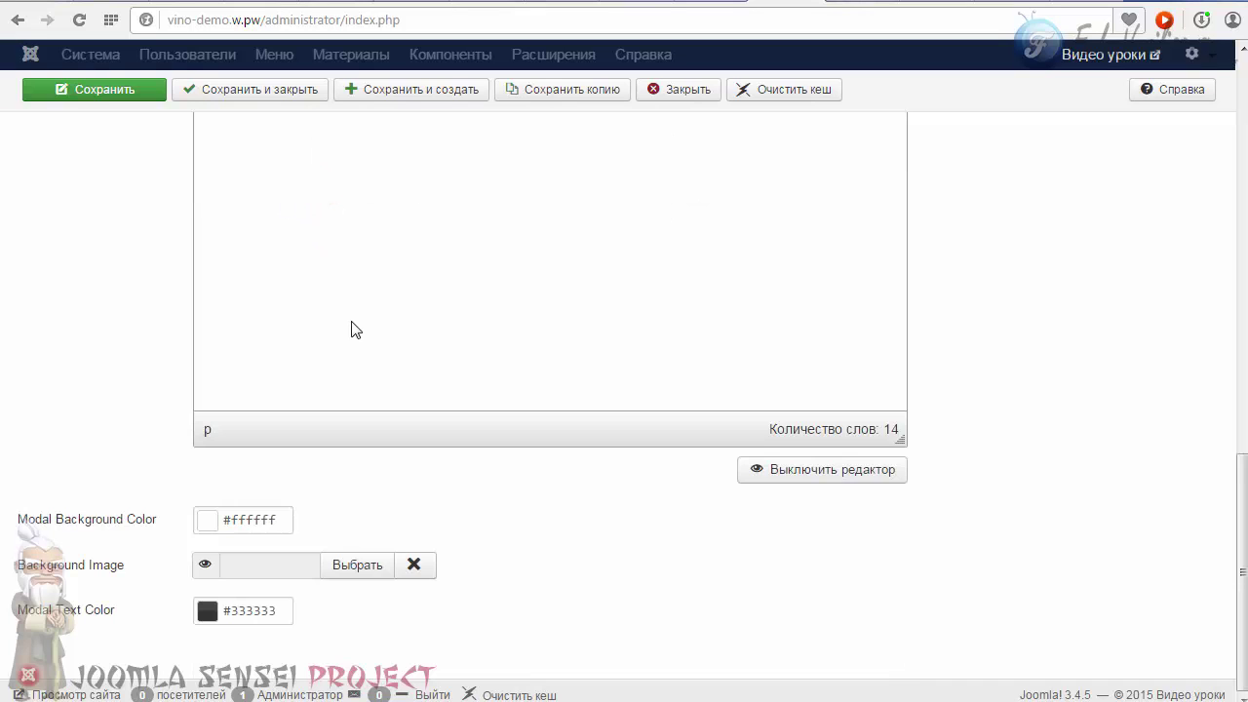
scroll(355, 329, "up", 1)
scroll(355, 330, "down", 1)
scroll(526, 409, "up", 4)
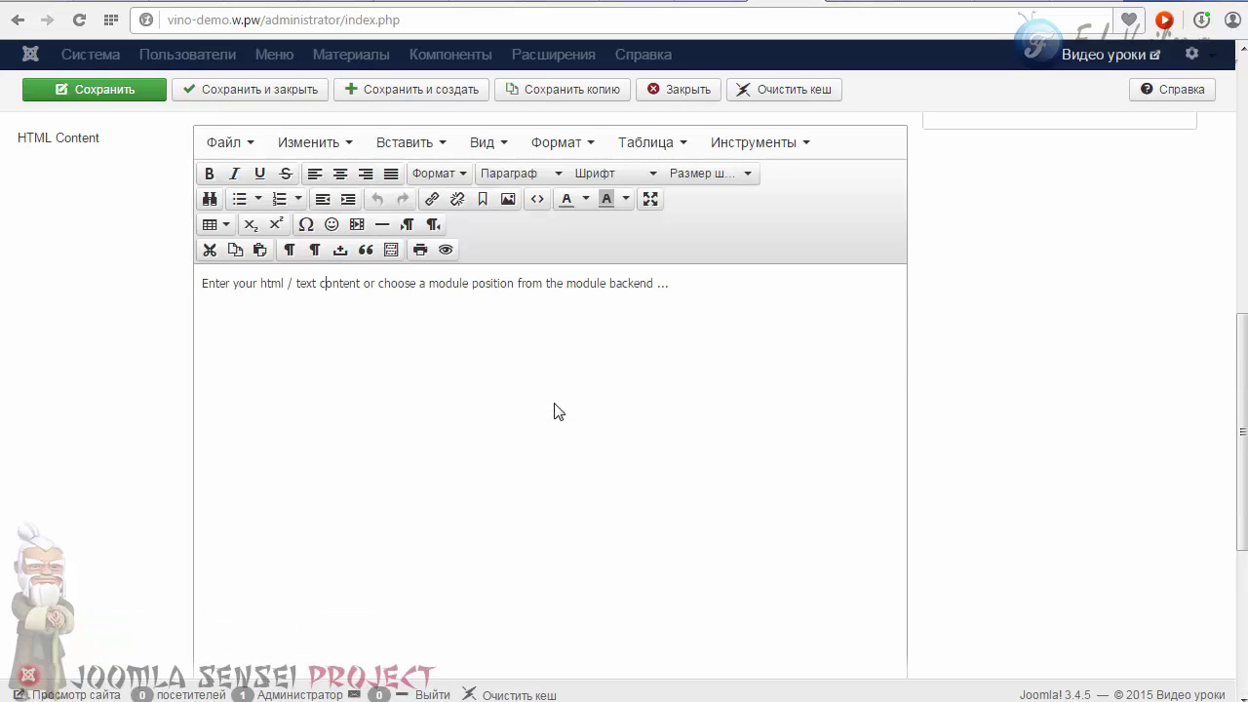
scroll(555, 410, "down", 2)
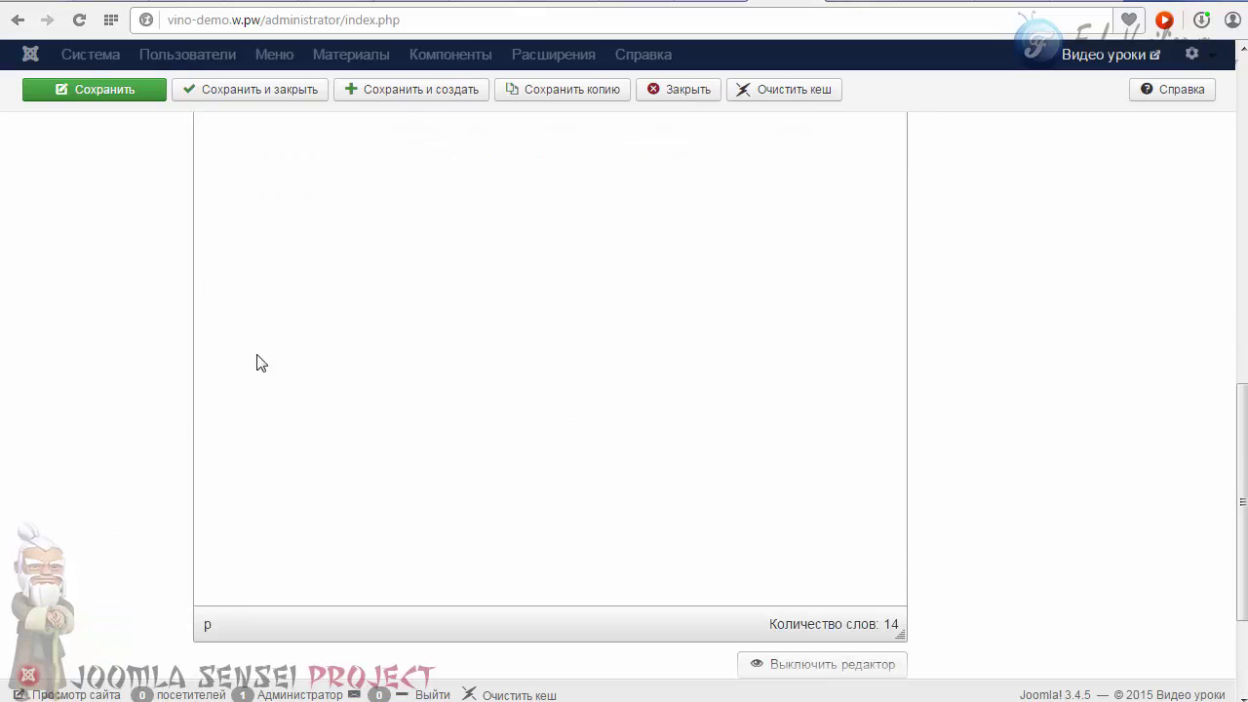
scroll(636, 460, "down", 2)
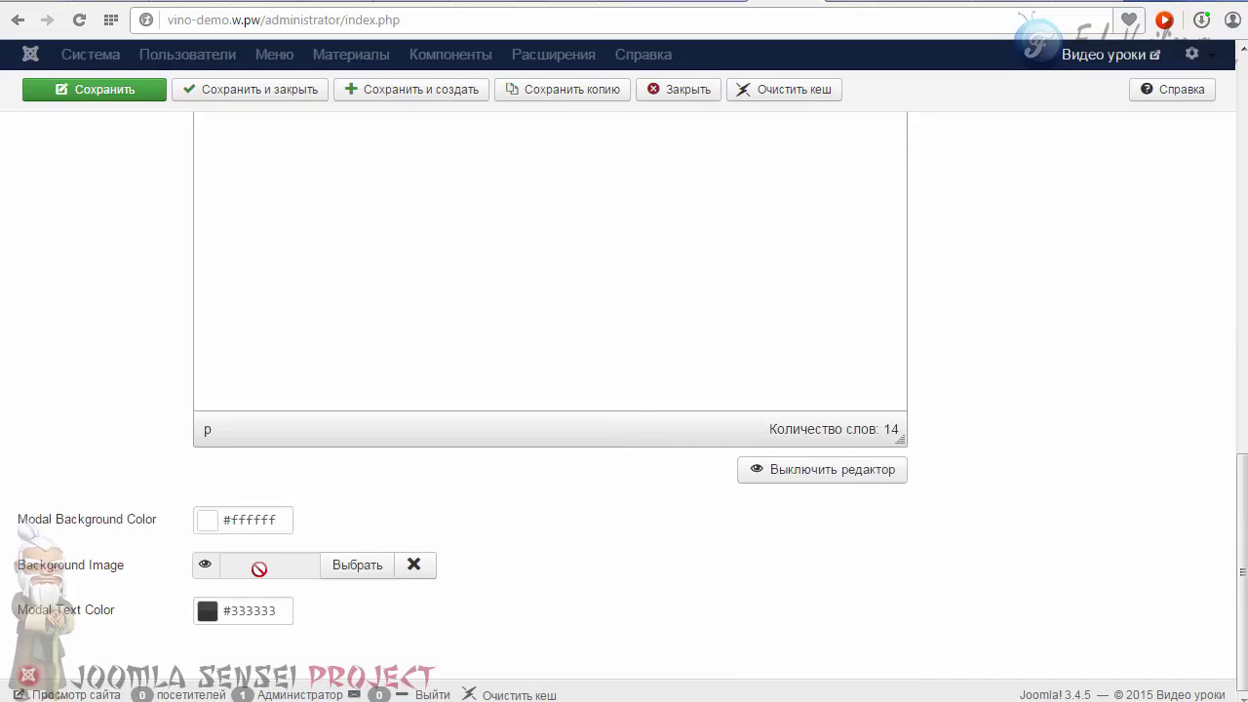
scroll(599, 441, "up", 5)
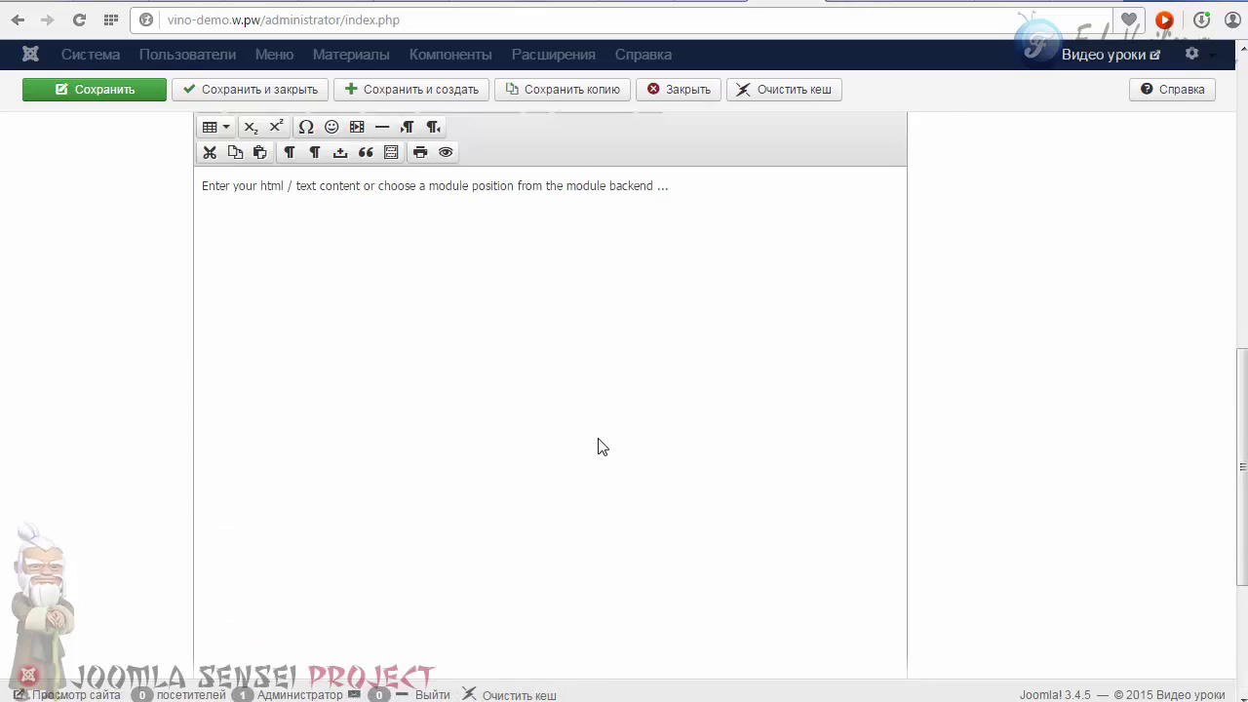
scroll(601, 446, "down", 5)
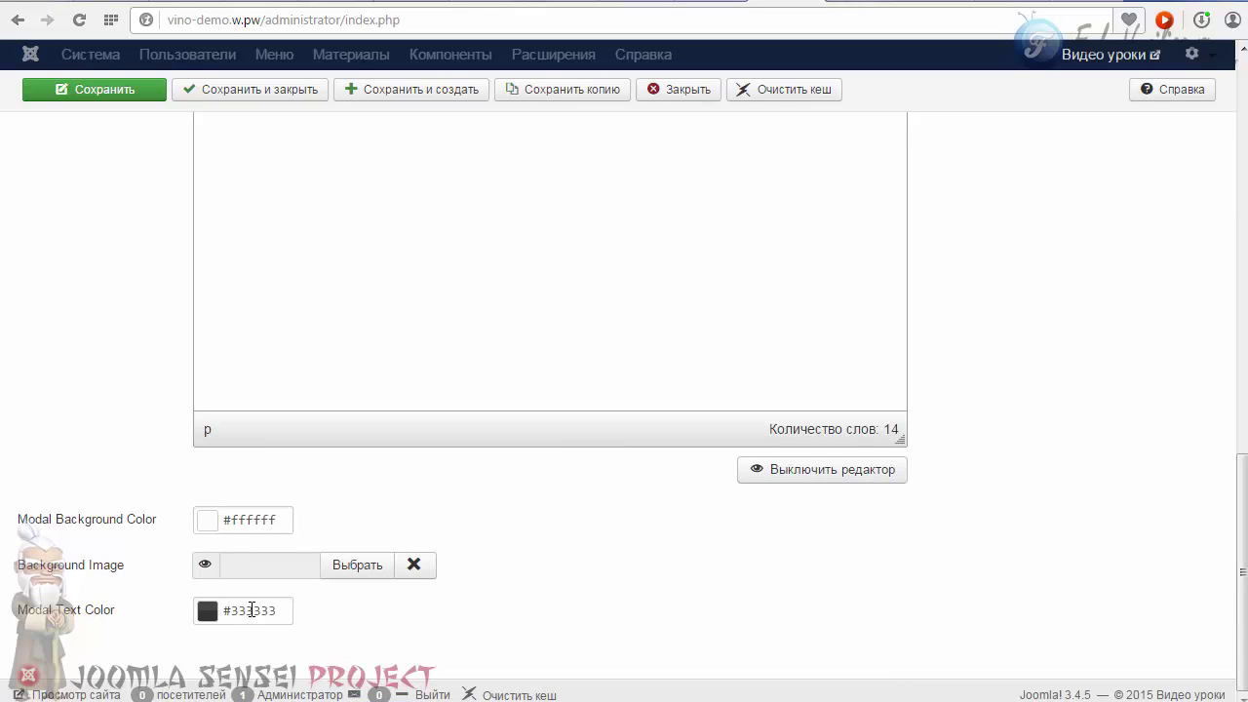
scroll(326, 518, "up", 5)
left_click_drag(703, 390, 137, 406)
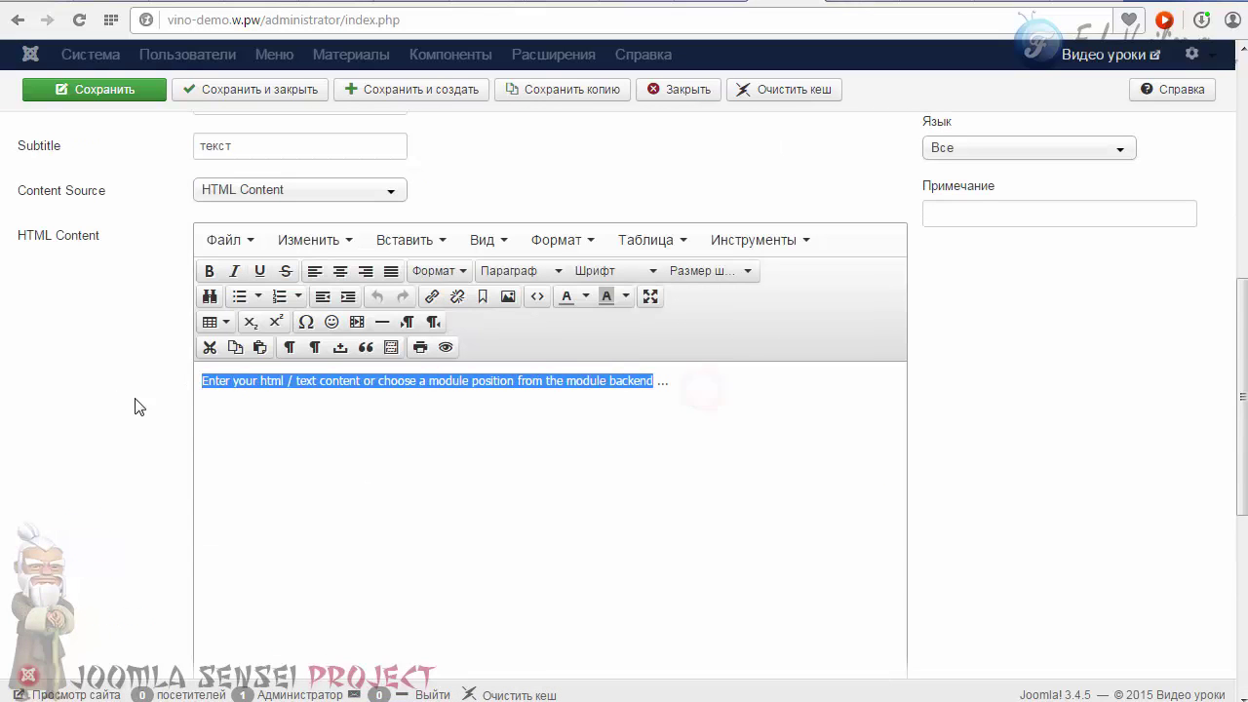
scroll(417, 456, "down", 5)
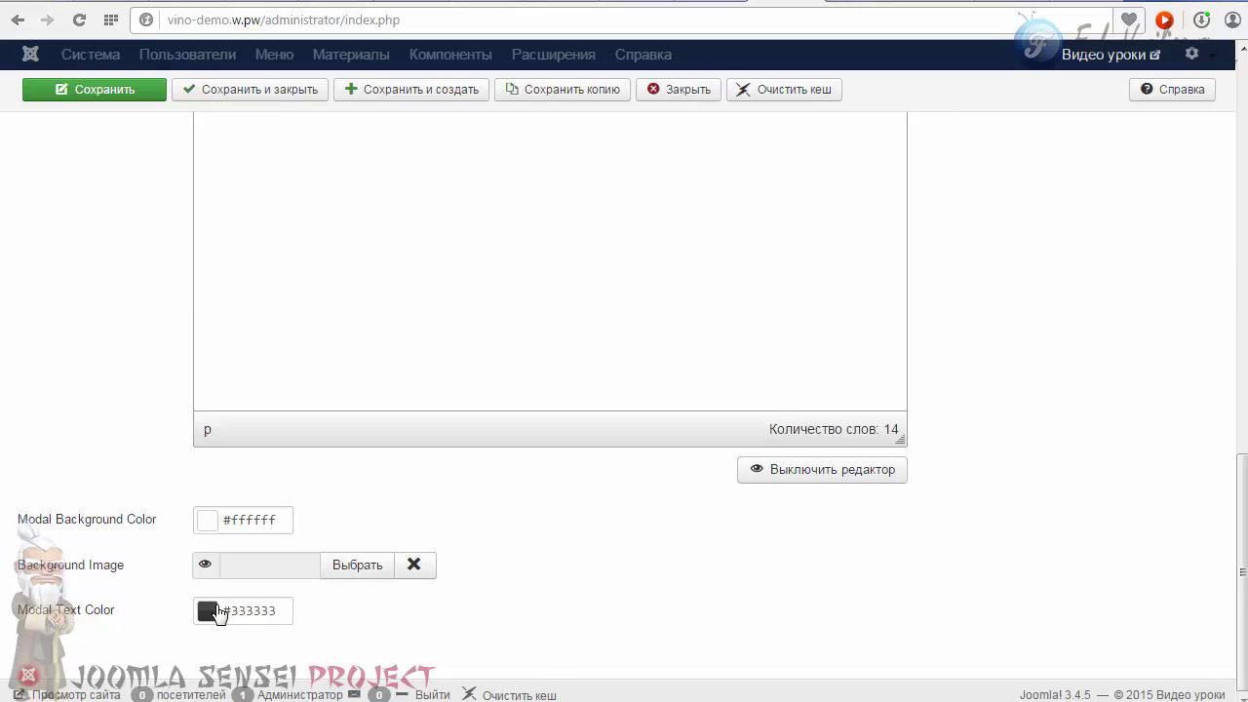
scroll(693, 412, "up", 5)
Step: Clear all placeholder text from the popup's HTML Content editor
left_click(671, 377)
triple_click(687, 374)
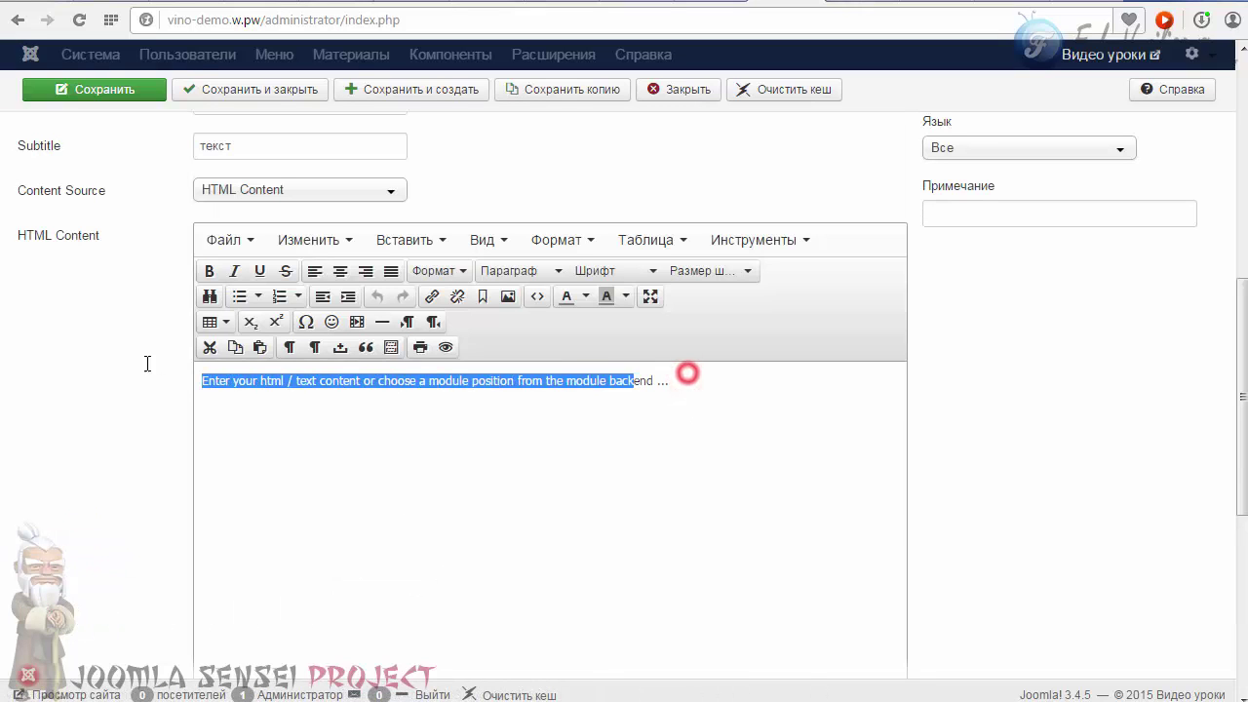
key("Delete")
left_click(331, 419)
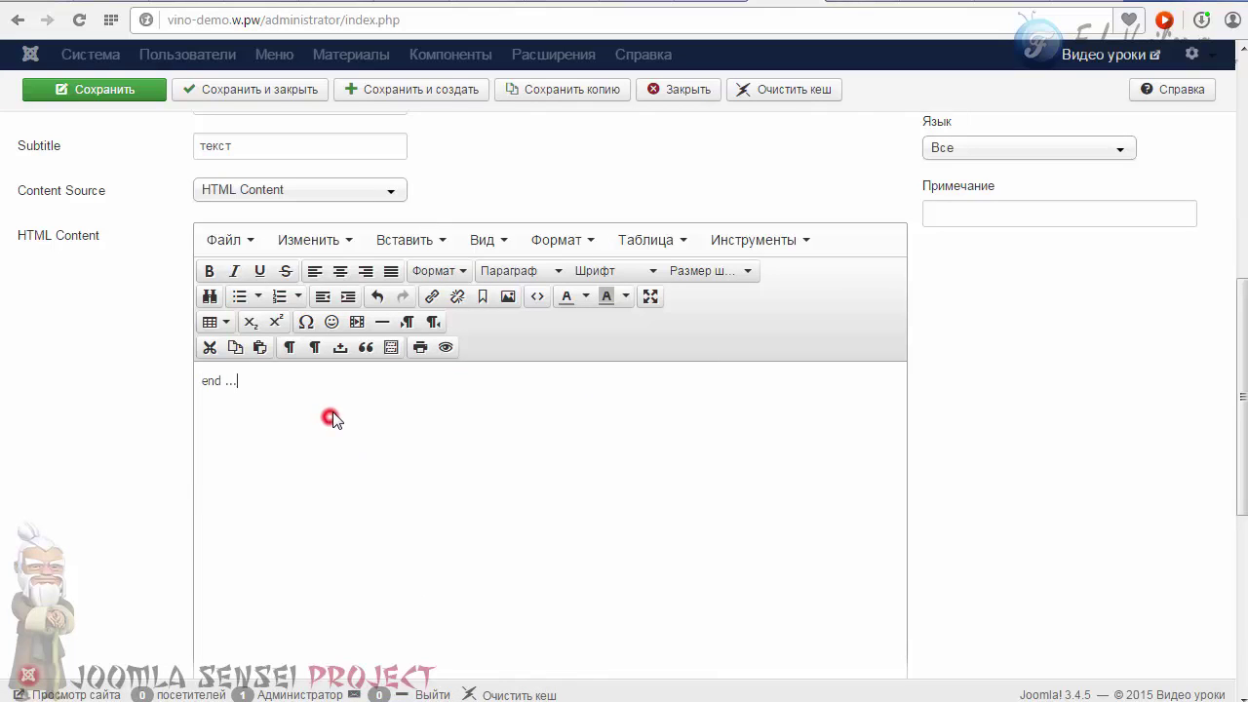
key("BackSpace")
key("BackSpace")
key("BackSpace")
Step: Review the JBounce module's settings once more, and save and close the module
scroll(447, 380, "down", 2)
scroll(448, 380, "up", 2)
scroll(444, 387, "down", 3)
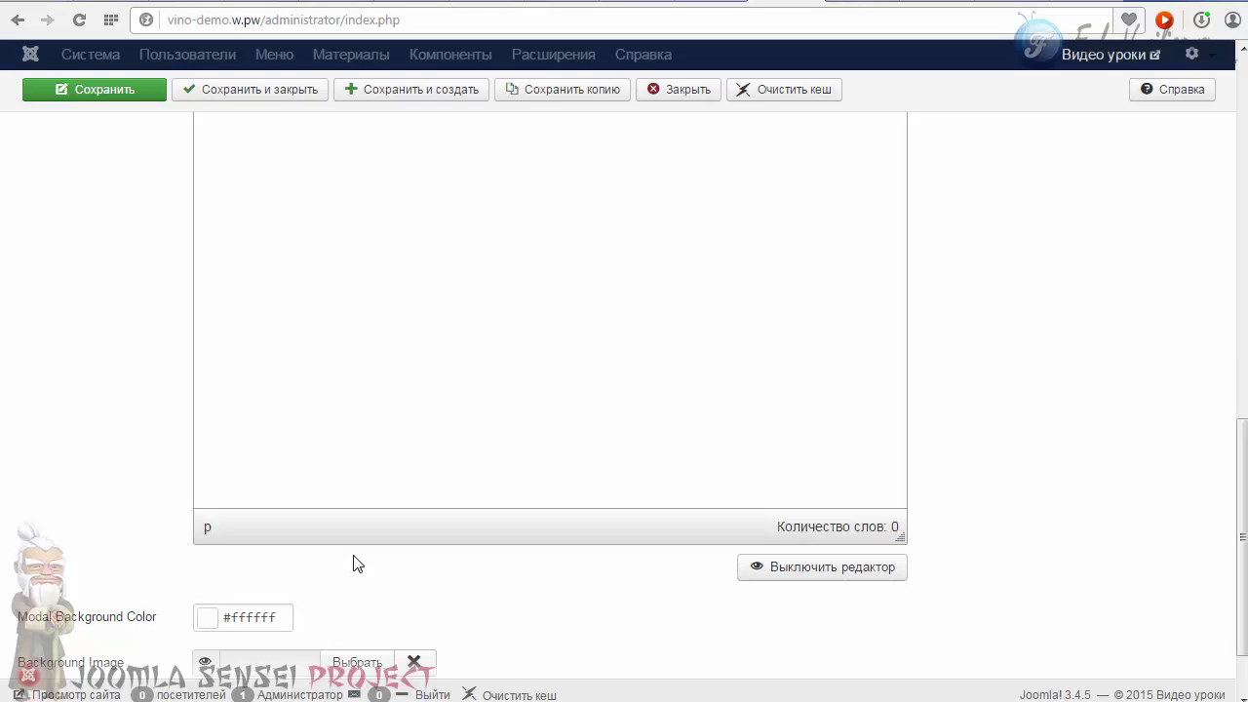
scroll(424, 463, "up", 2)
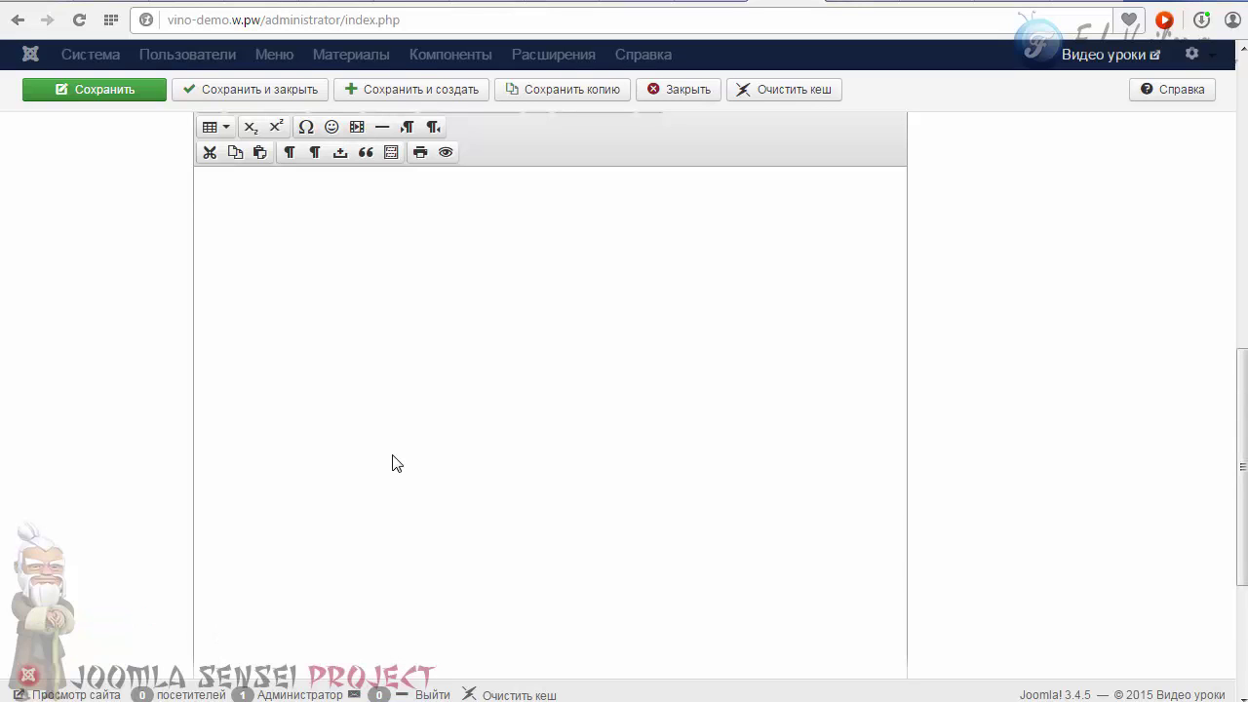
scroll(395, 463, "down", 3)
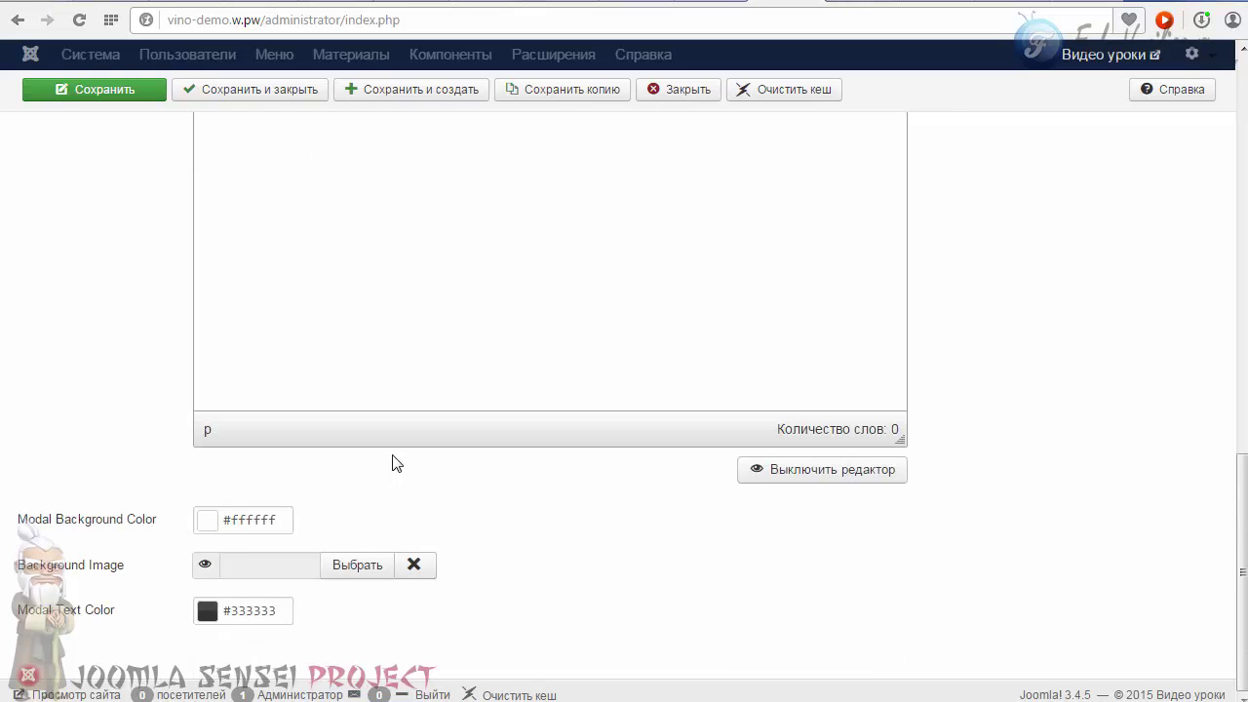
scroll(395, 463, "up", 8)
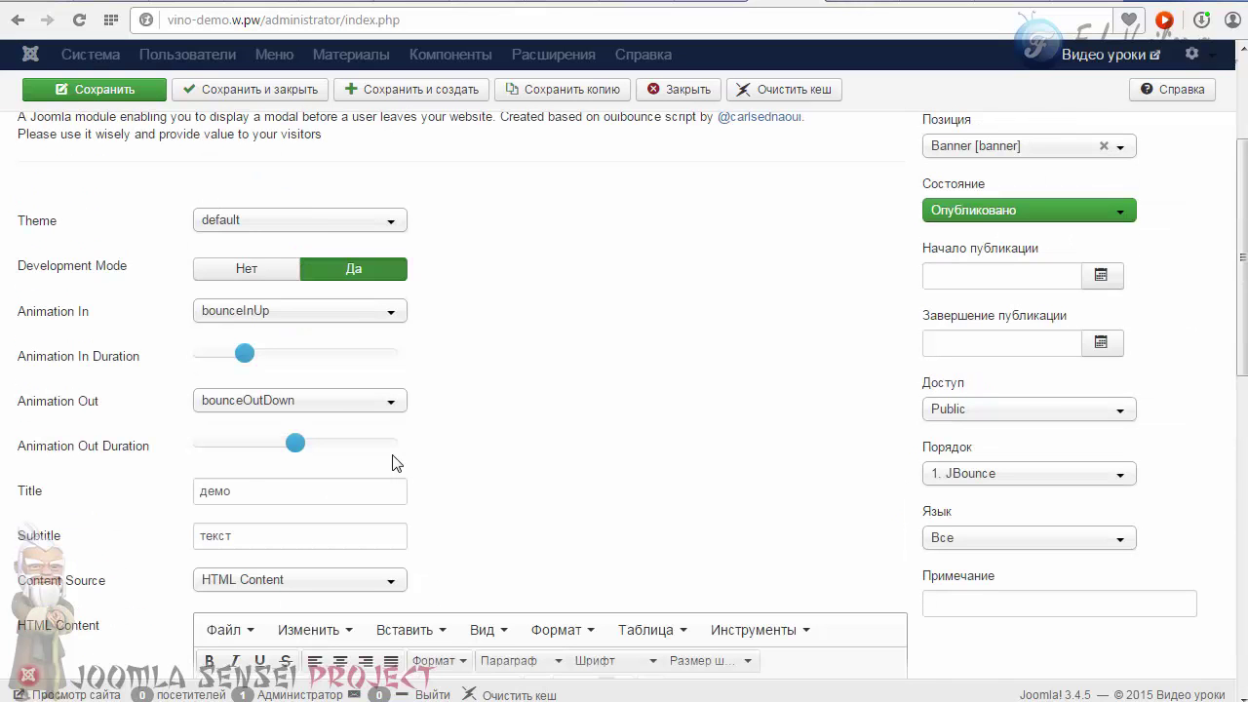
scroll(395, 463, "up", 3)
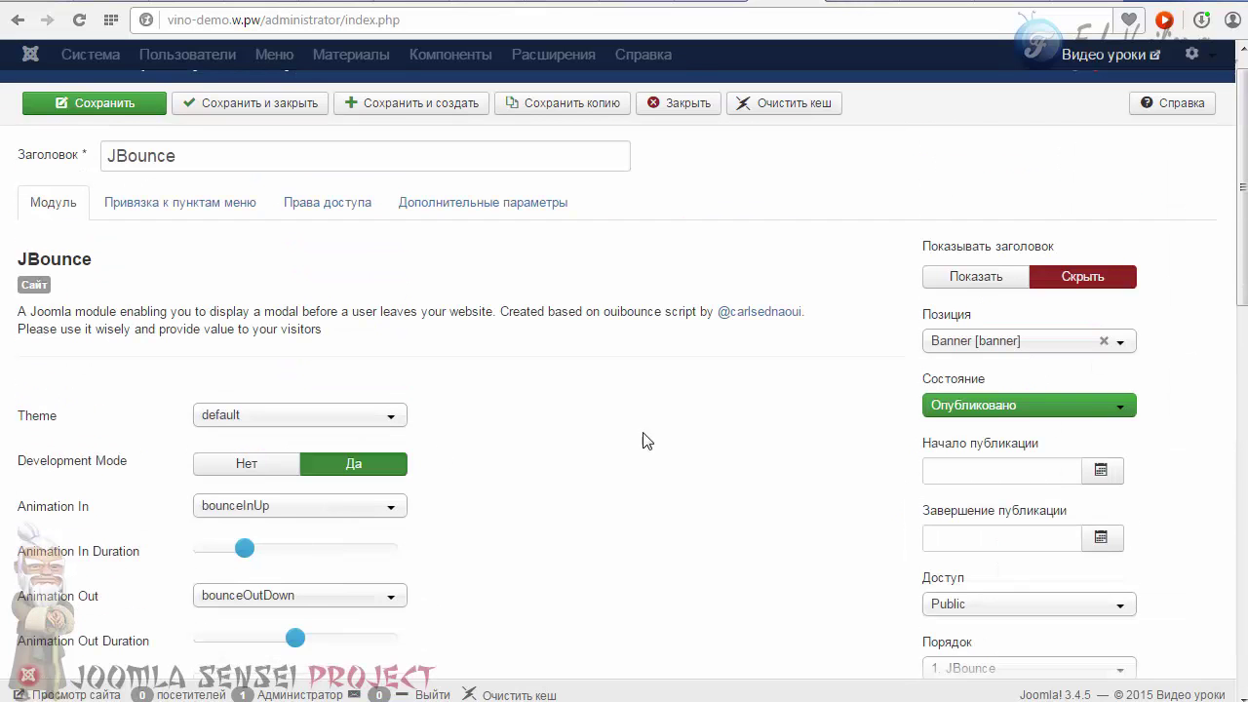
left_click(241, 101)
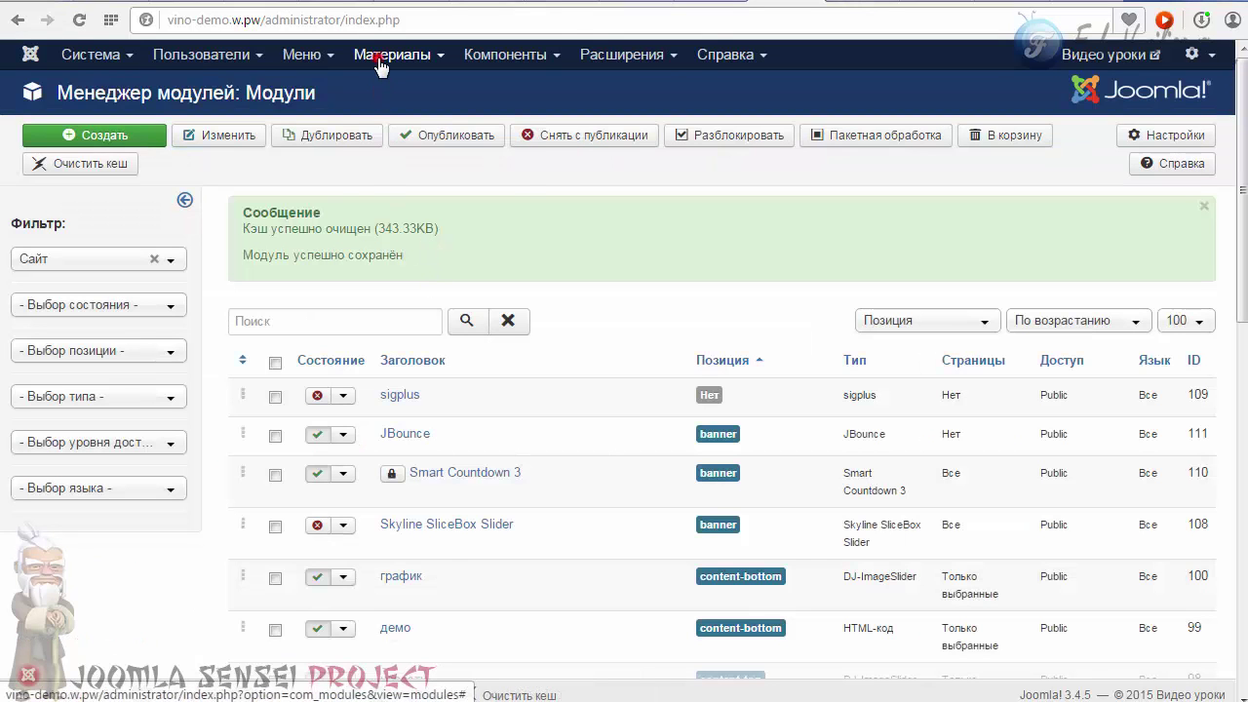
Step: Start a new article and open its code insertion dialog
left_click(379, 58)
left_click(585, 86)
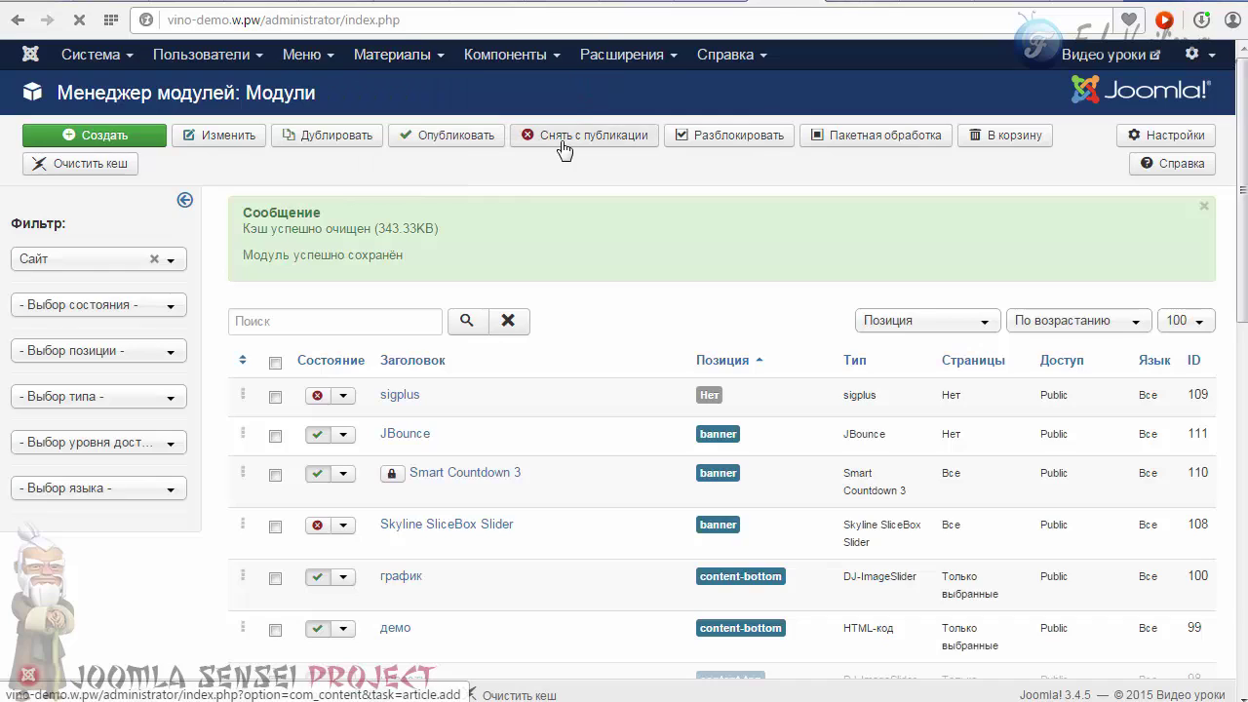
scroll(574, 260, "down", 2)
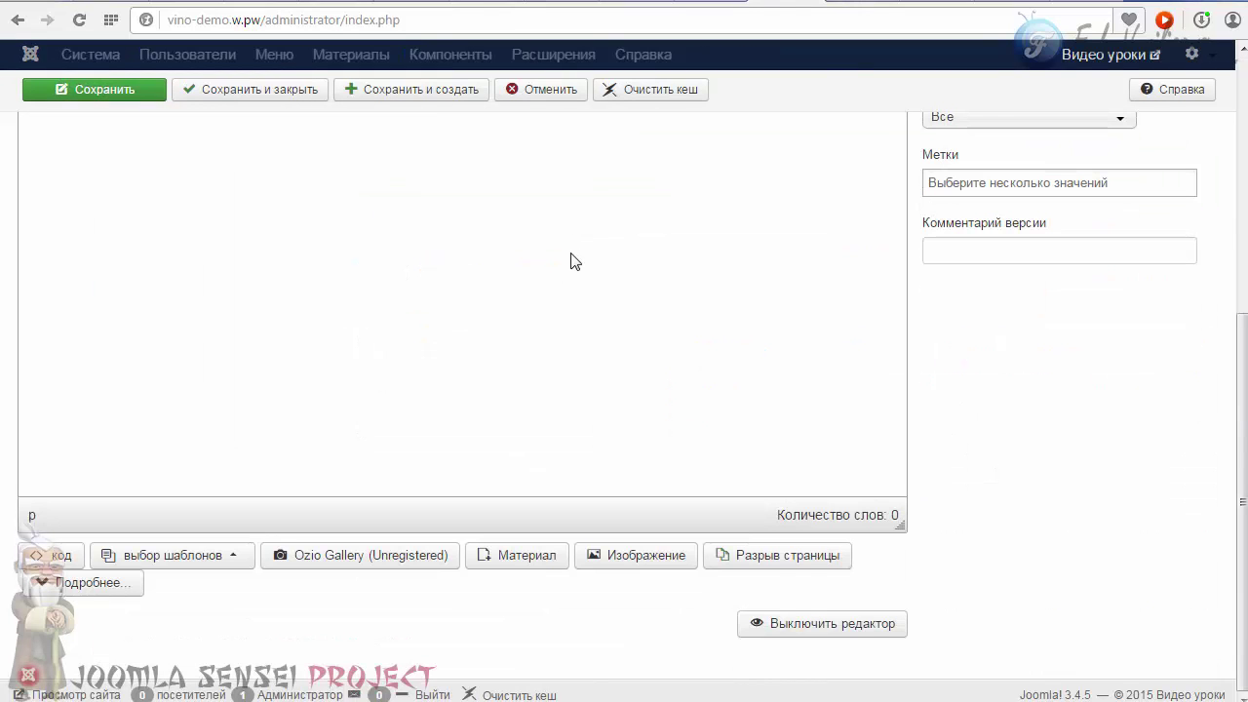
left_click(44, 562)
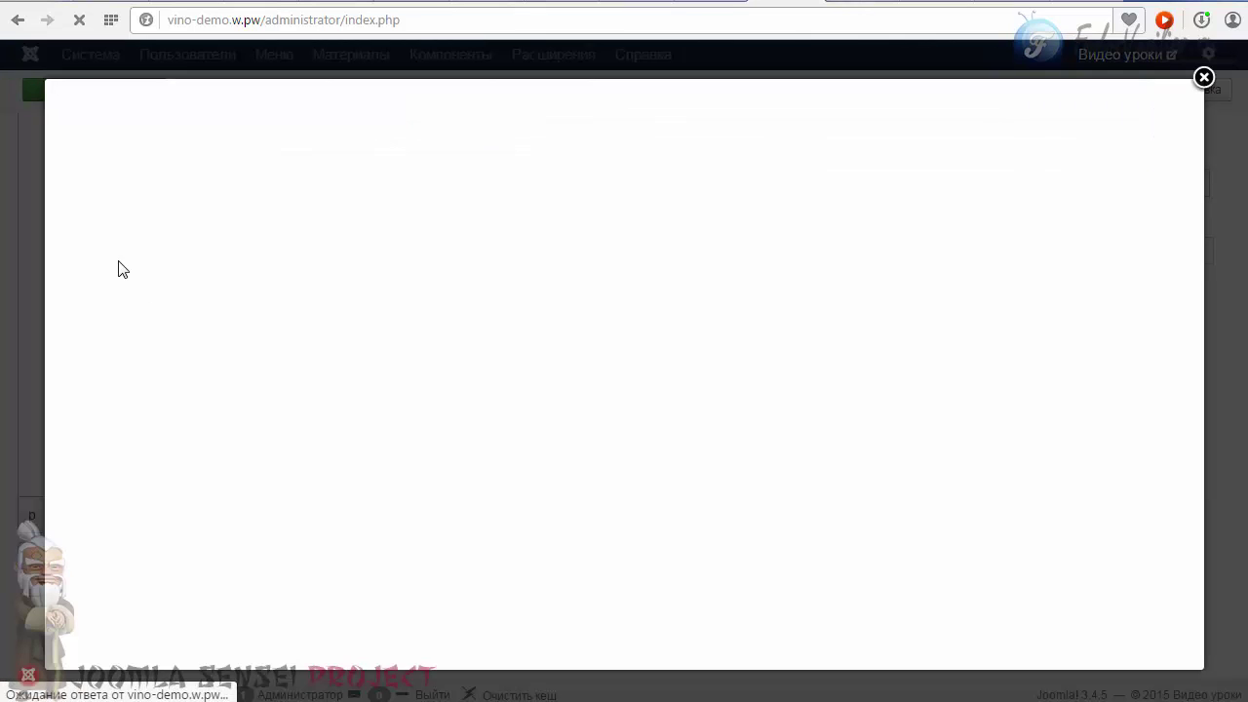
Step: Delete the sample code between the {source} and {/source} tags, and cut the remaining tag pair to the clipboard
left_click_drag(221, 421, 141, 435)
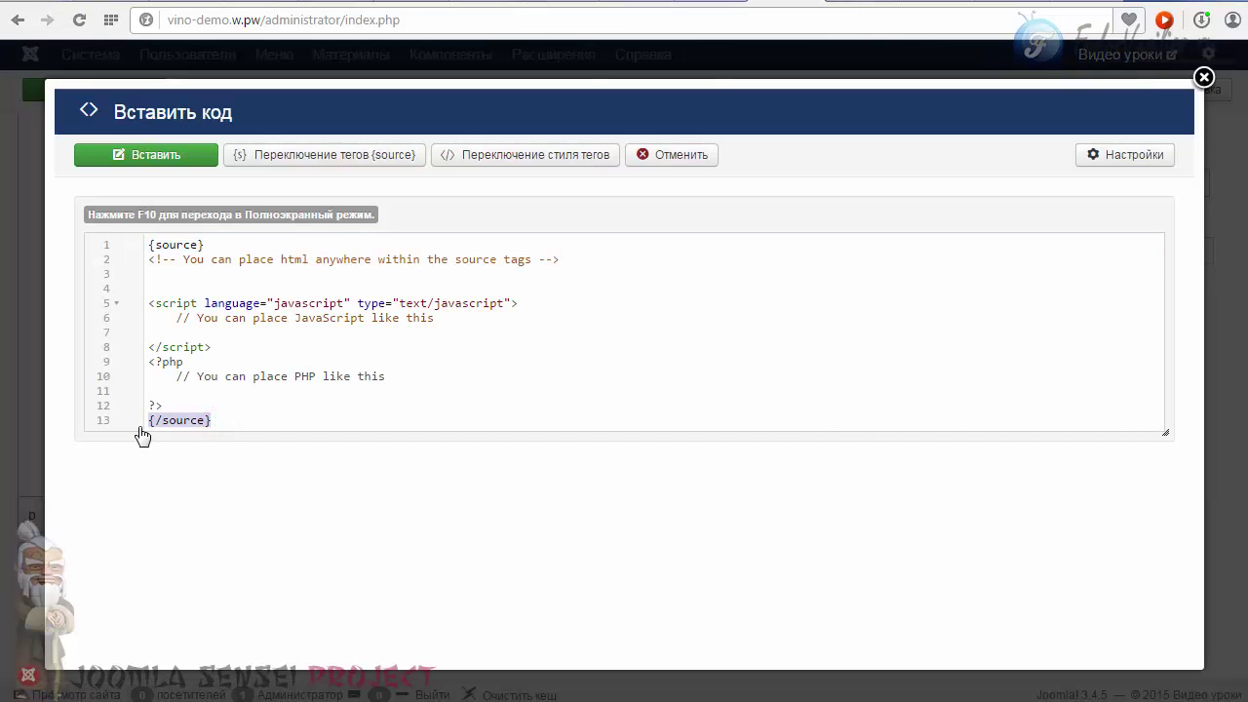
left_click_drag(223, 420, 111, 237)
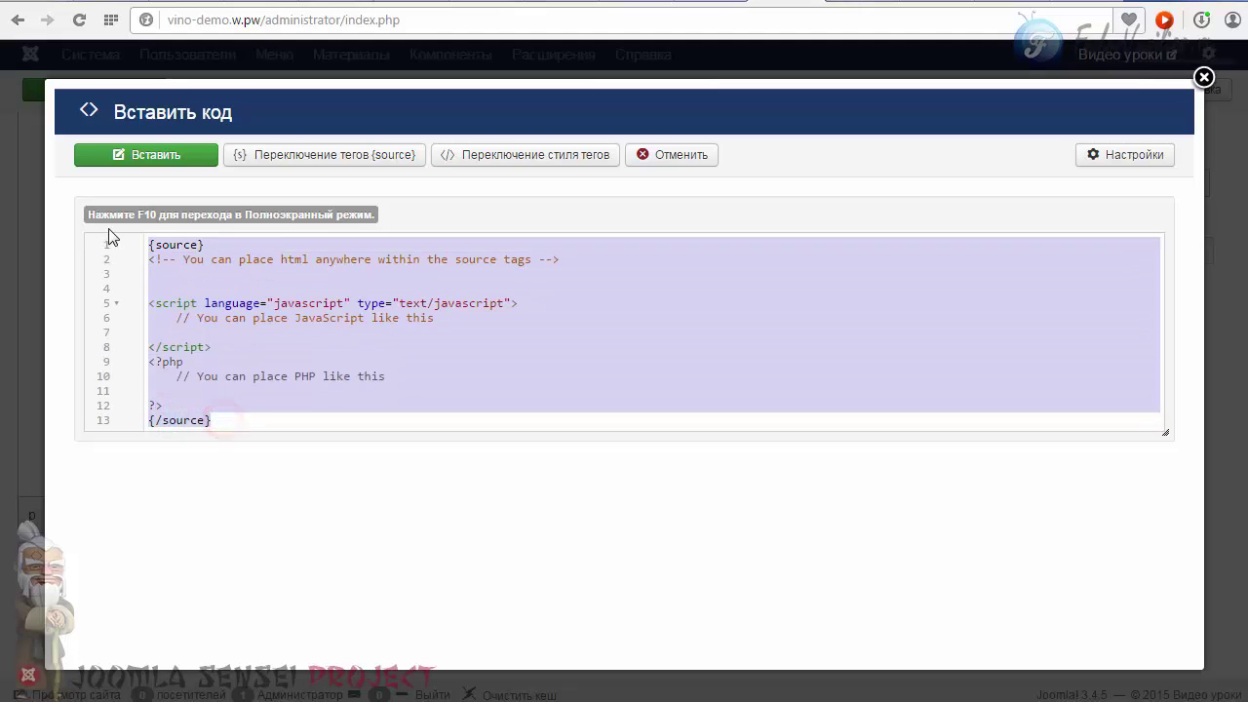
left_click(210, 342)
left_click_drag(167, 404, 130, 265)
key("BackSpace")
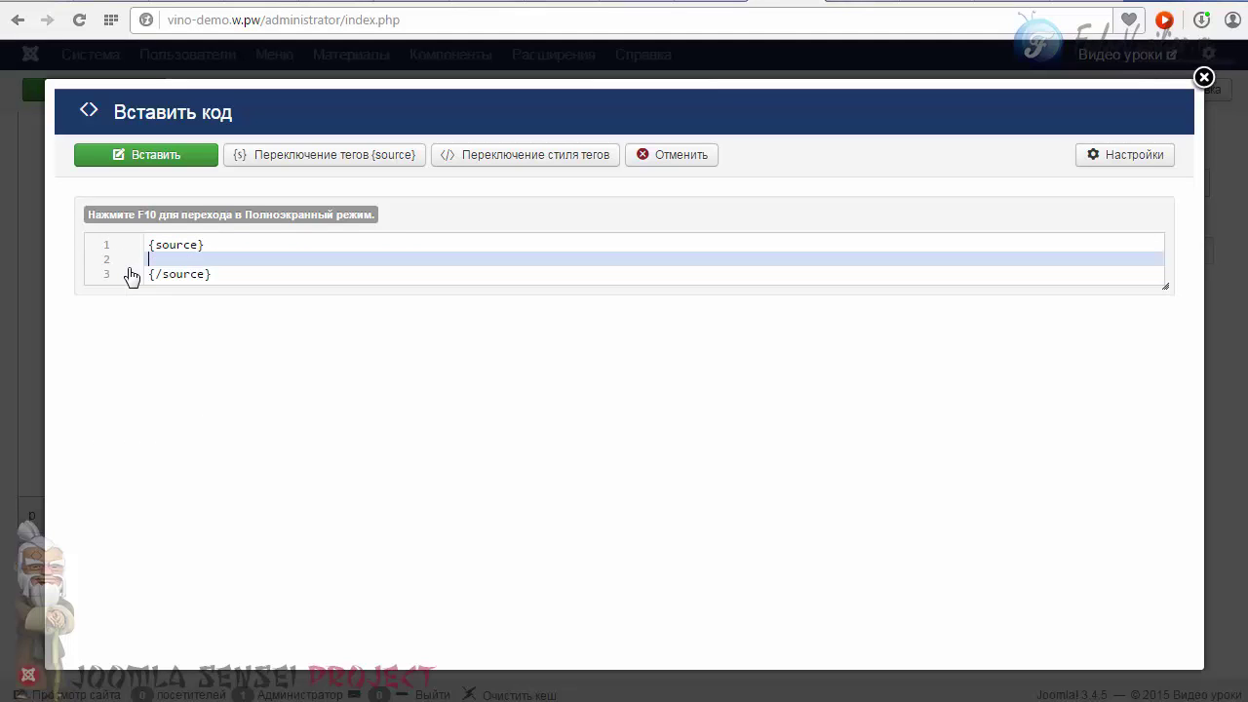
left_click_drag(227, 273, 101, 243)
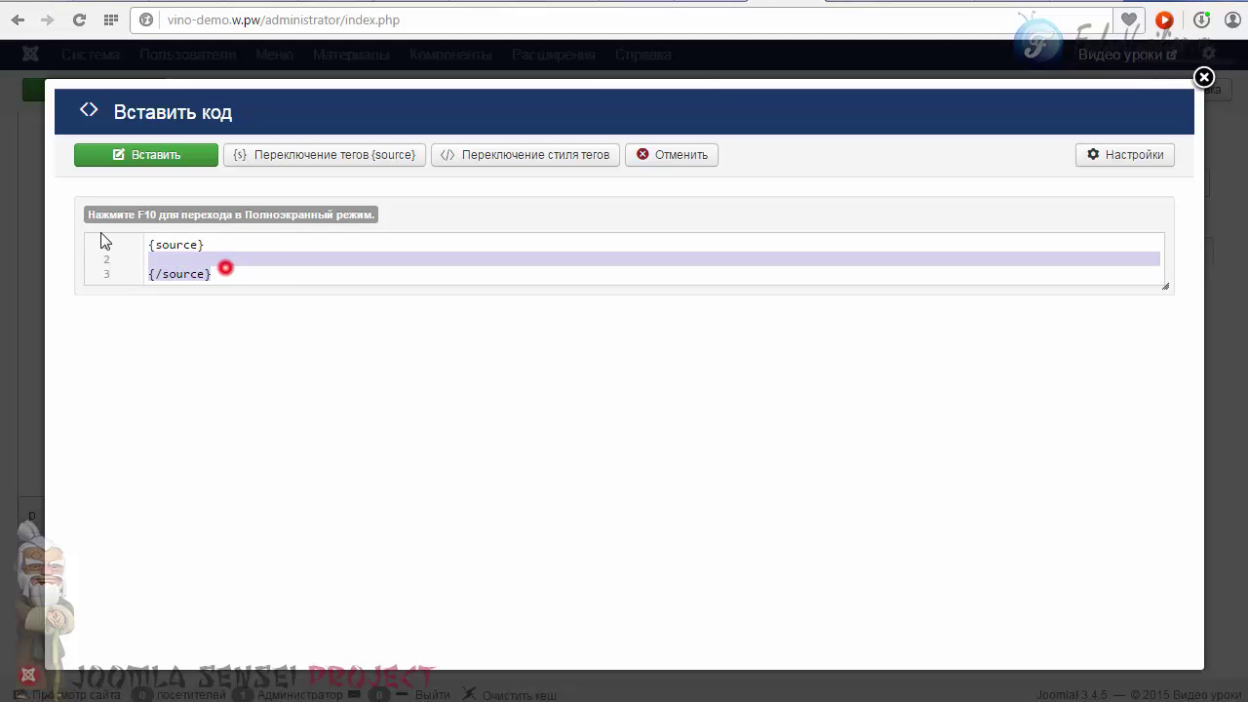
right_click(173, 244)
left_click(232, 308)
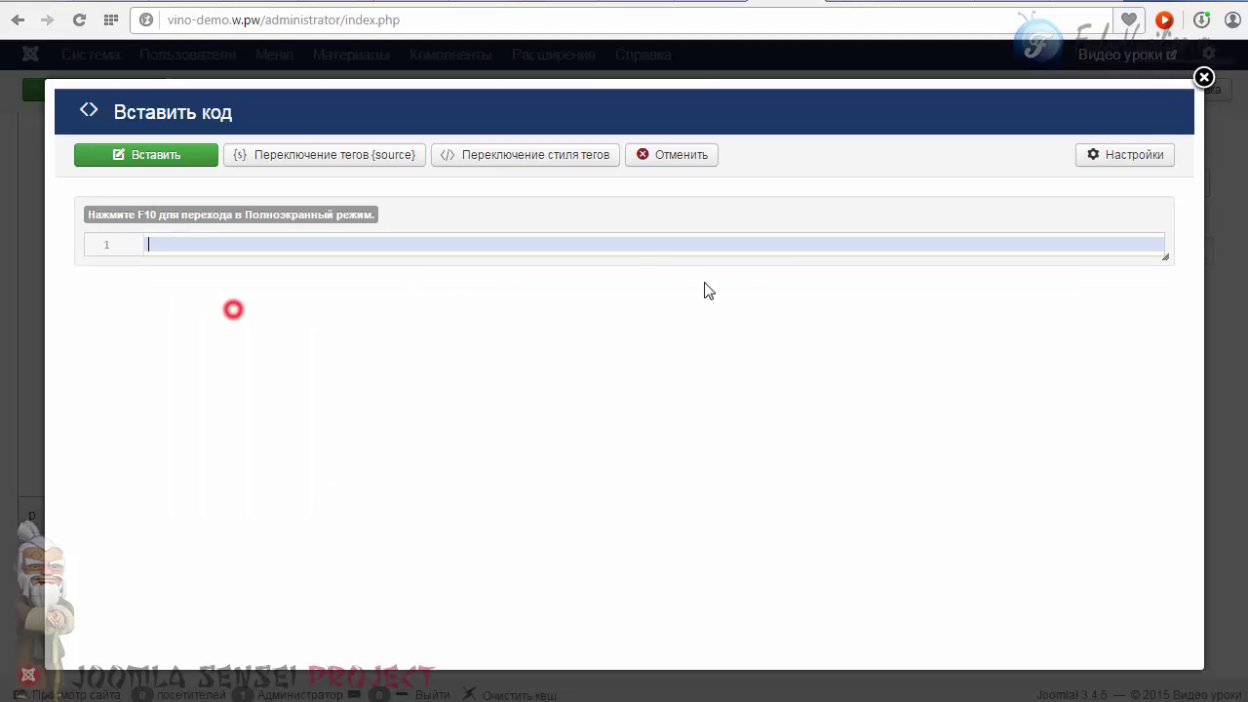
Step: Discard the new article without inserting any code, and reopen the JBounce module from the module manager
left_click(1203, 77)
left_click(546, 94)
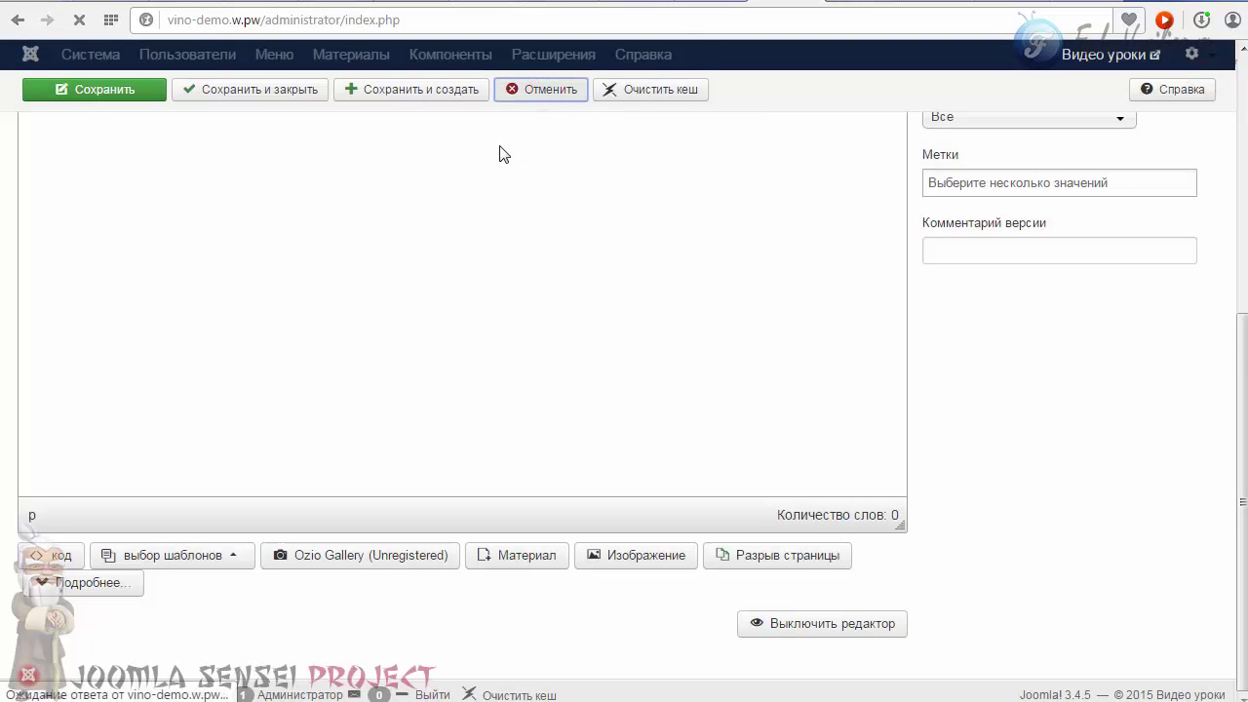
left_click(597, 54)
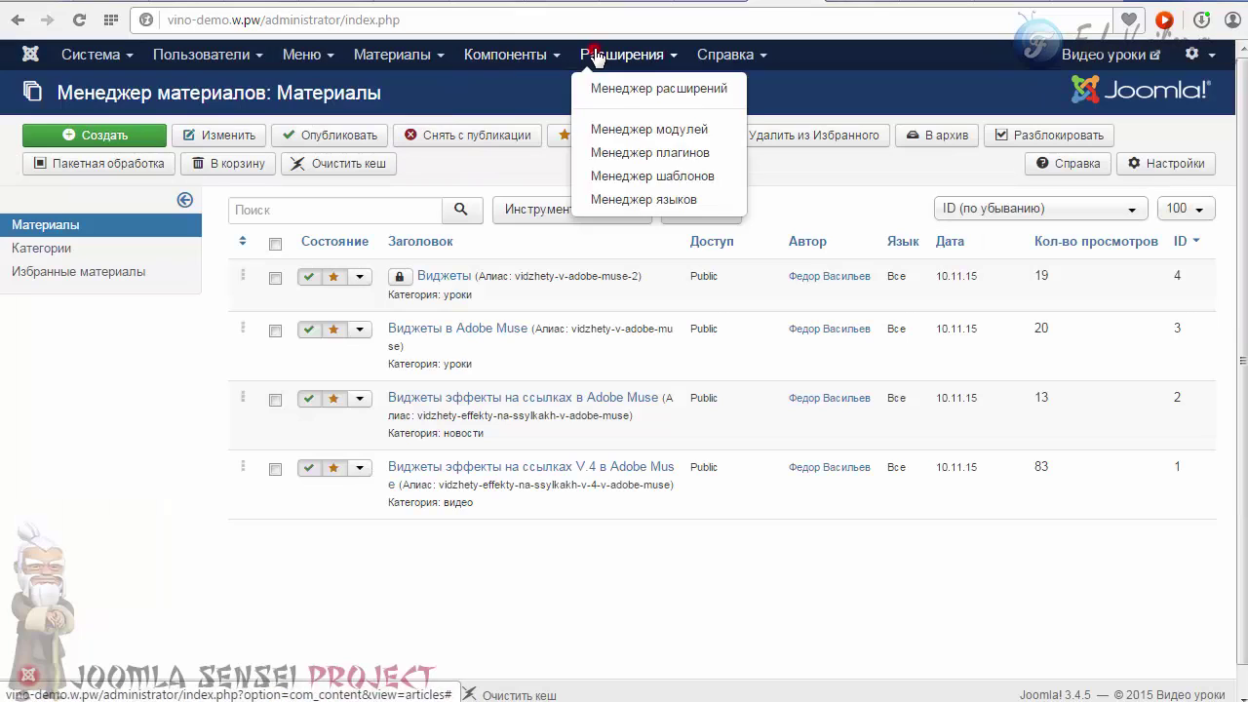
left_click(644, 132)
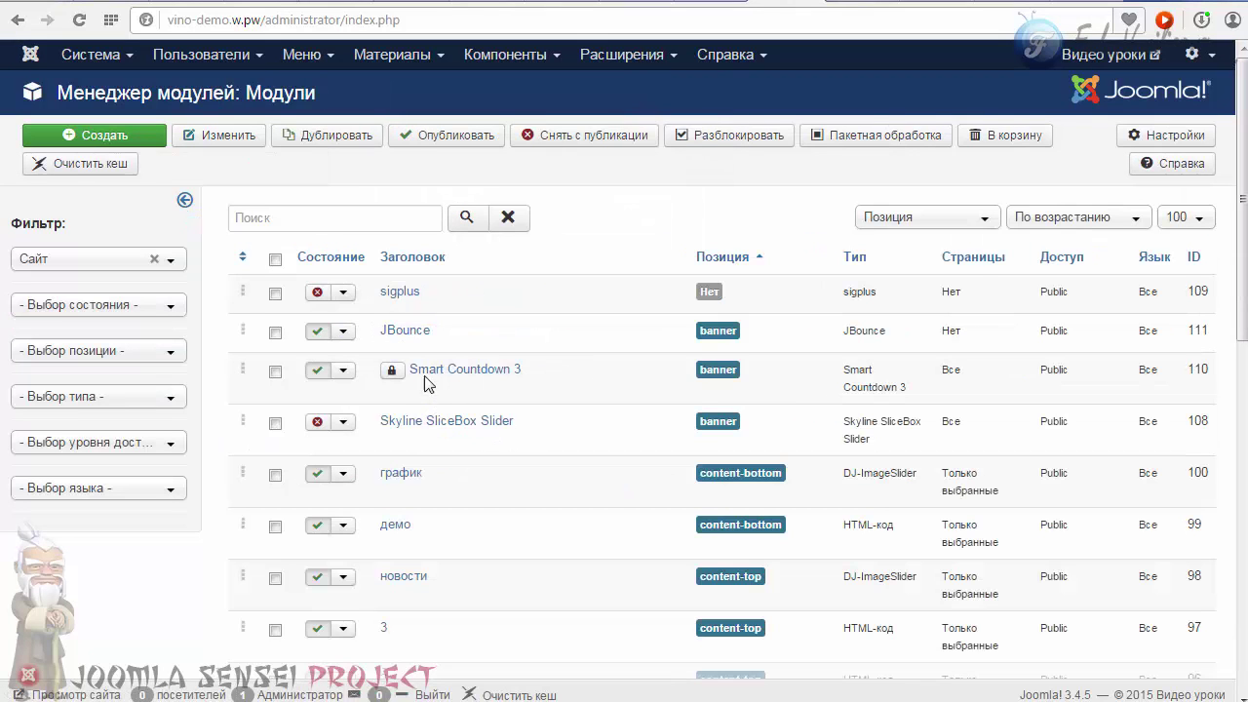
left_click(406, 332)
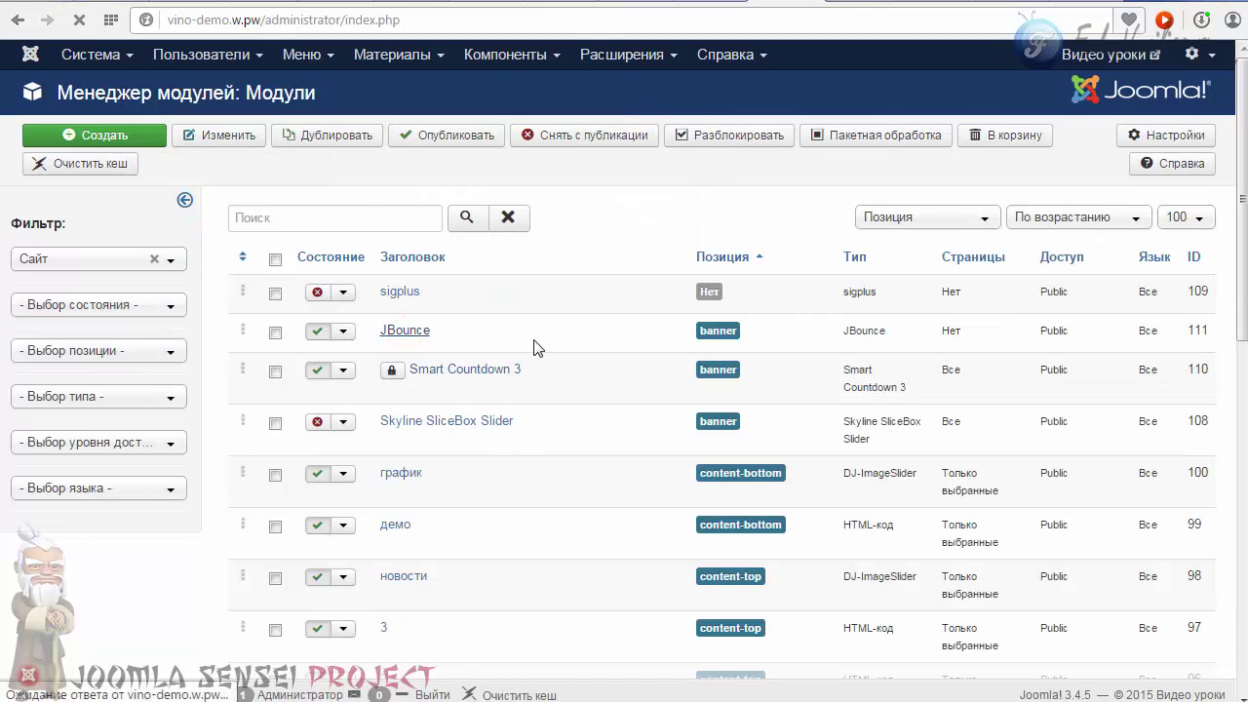
Step: Replace the placeholder text in the HTML Content editor with the copied {source} and {/source} tags
scroll(521, 341, "down", 3)
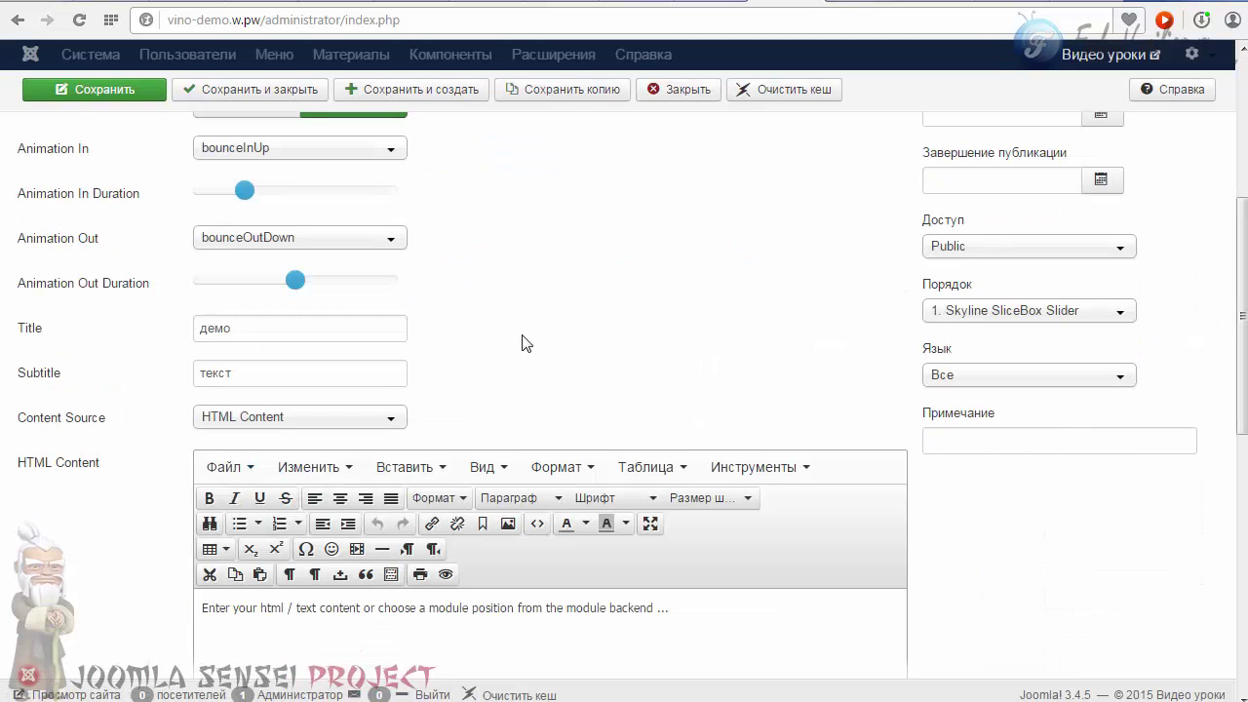
scroll(526, 341, "down", 3)
left_click_drag(679, 315, 200, 317)
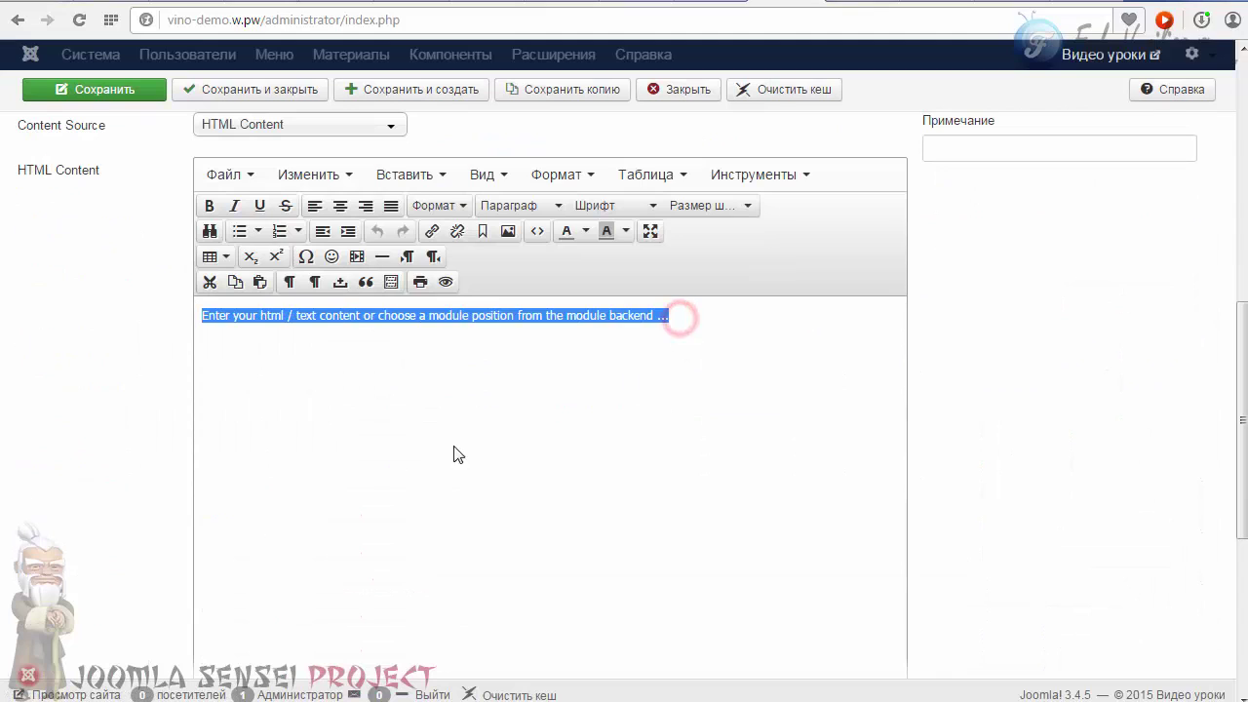
left_click(466, 318)
left_click_drag(682, 312, 200, 317)
key("Delete")
scroll(418, 412, "down", 5)
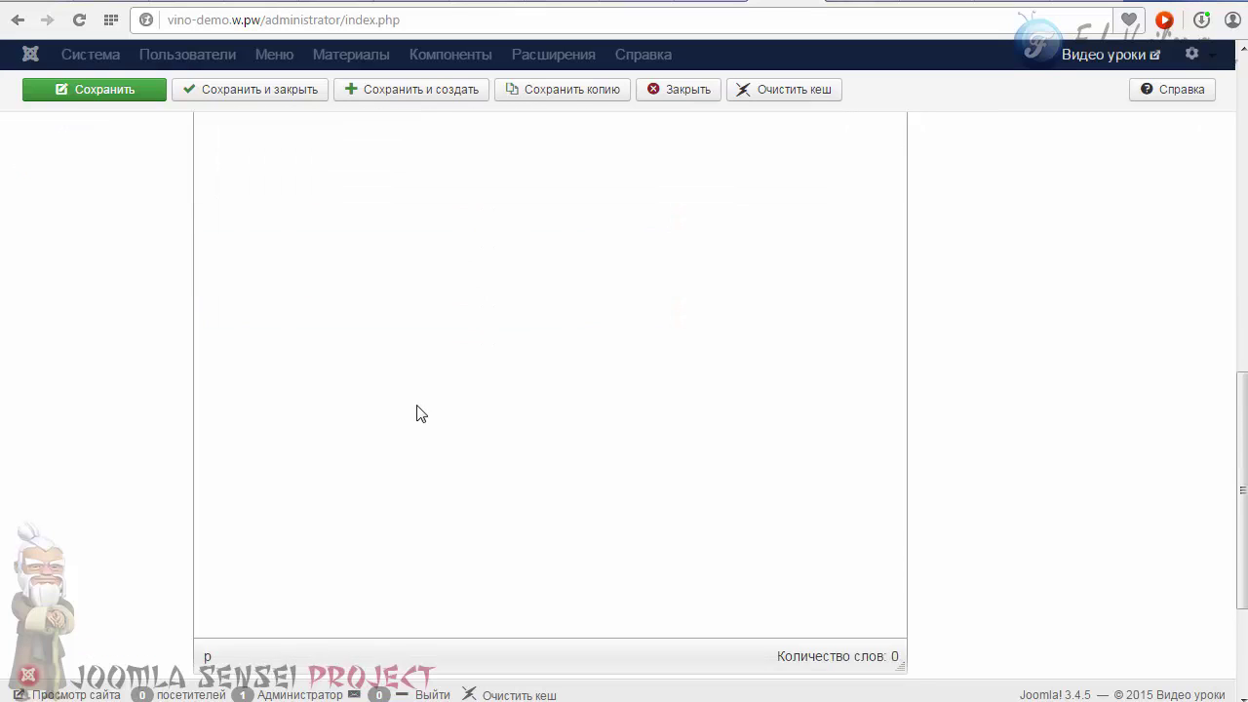
scroll(418, 412, "up", 1)
key("ctrl+v")
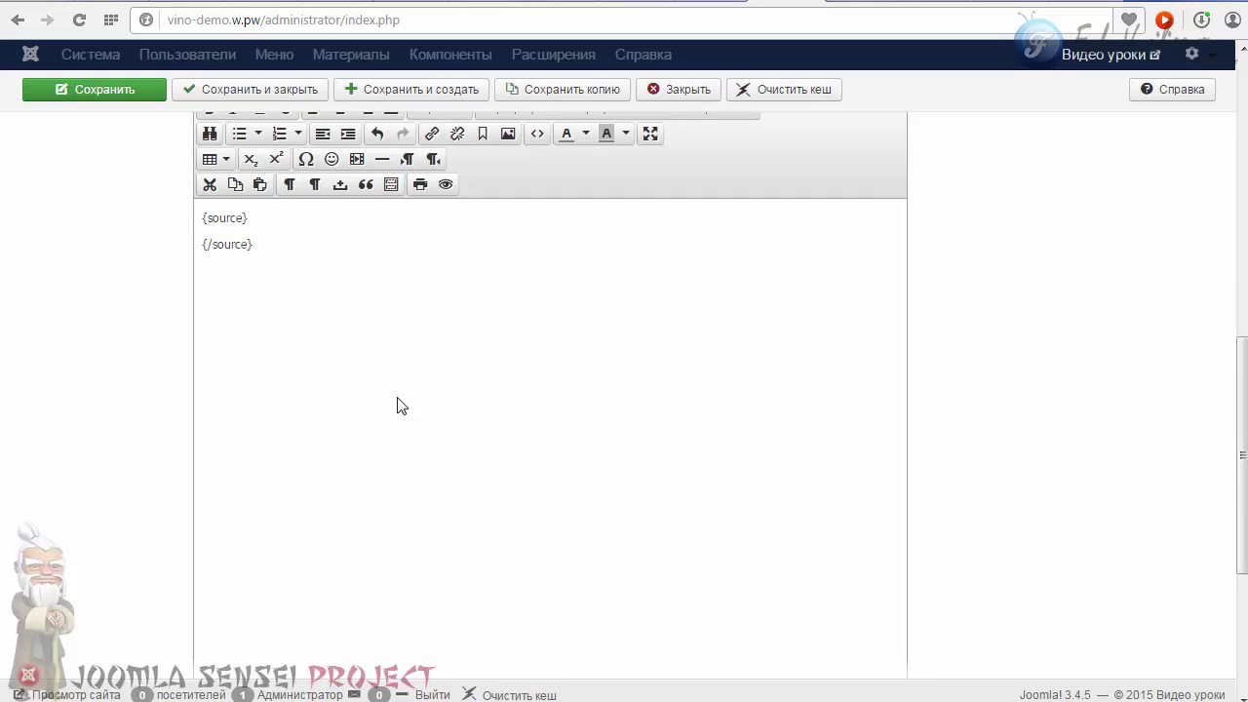
scroll(305, 241, "up", 1)
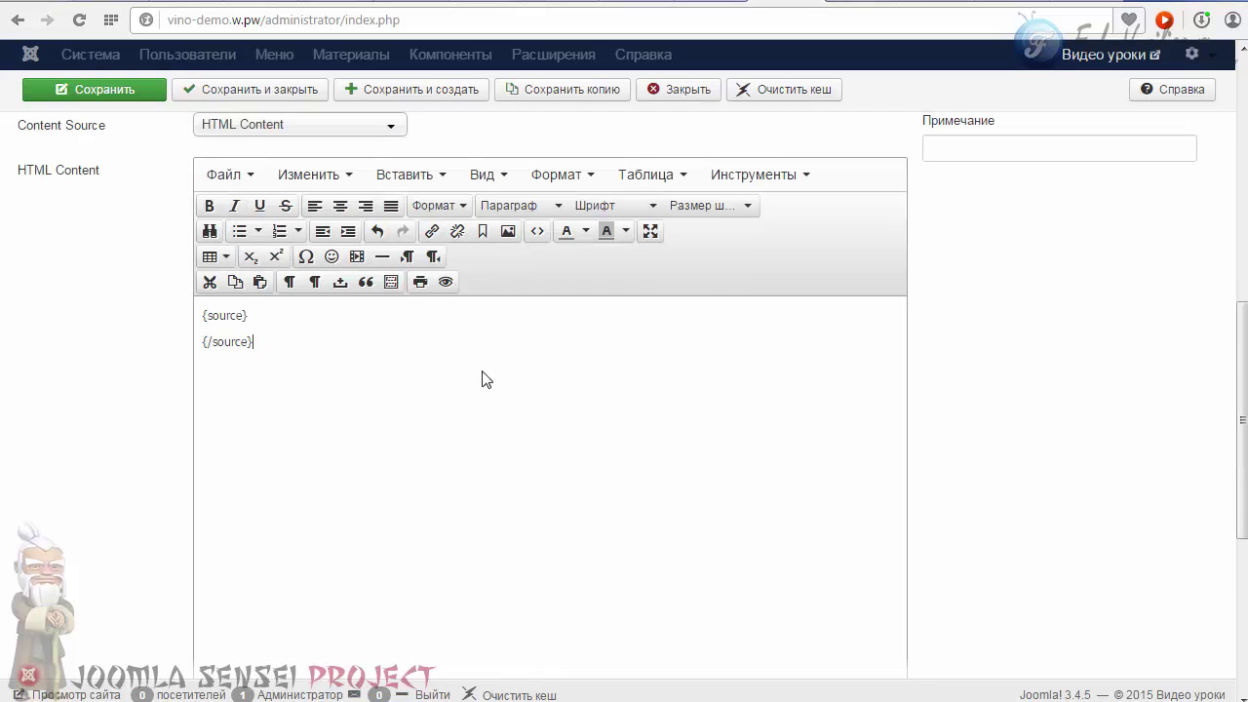
Step: Switch to the YouTube page of the video "46.Анимация для сайта | Joomla Sensei" and copy its HTML embed code
left_click(1069, 4)
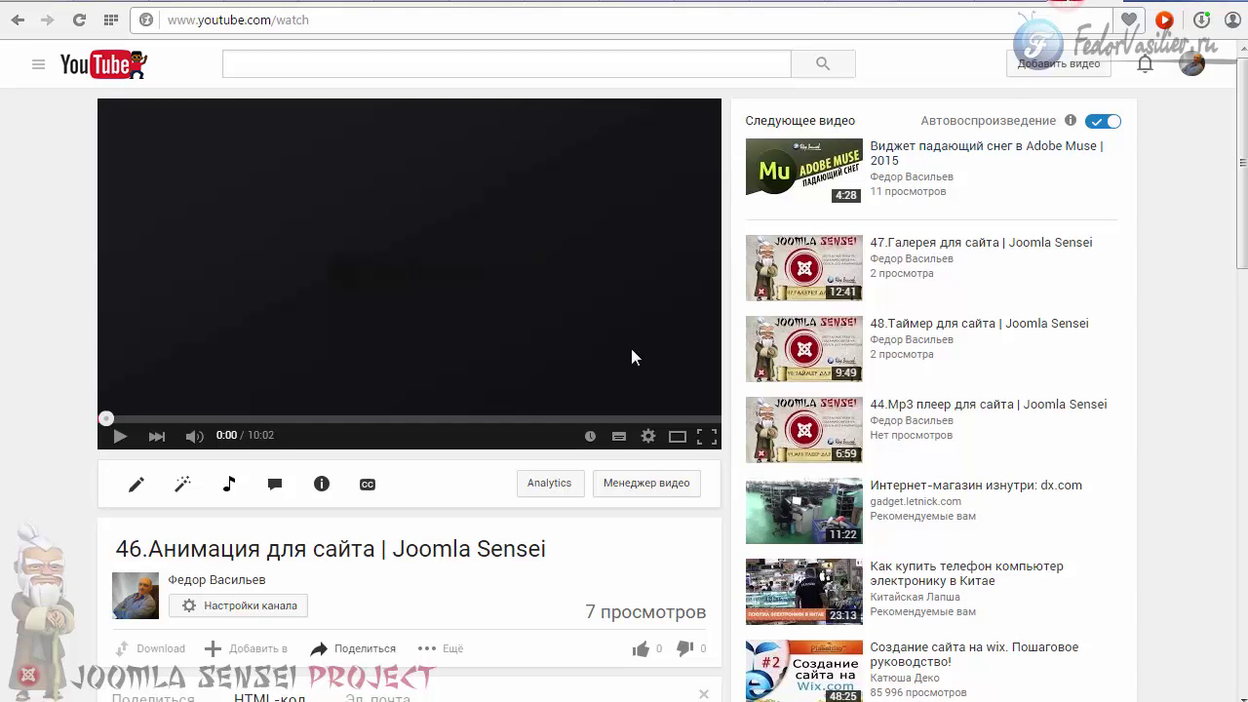
scroll(719, 465, "down", 3)
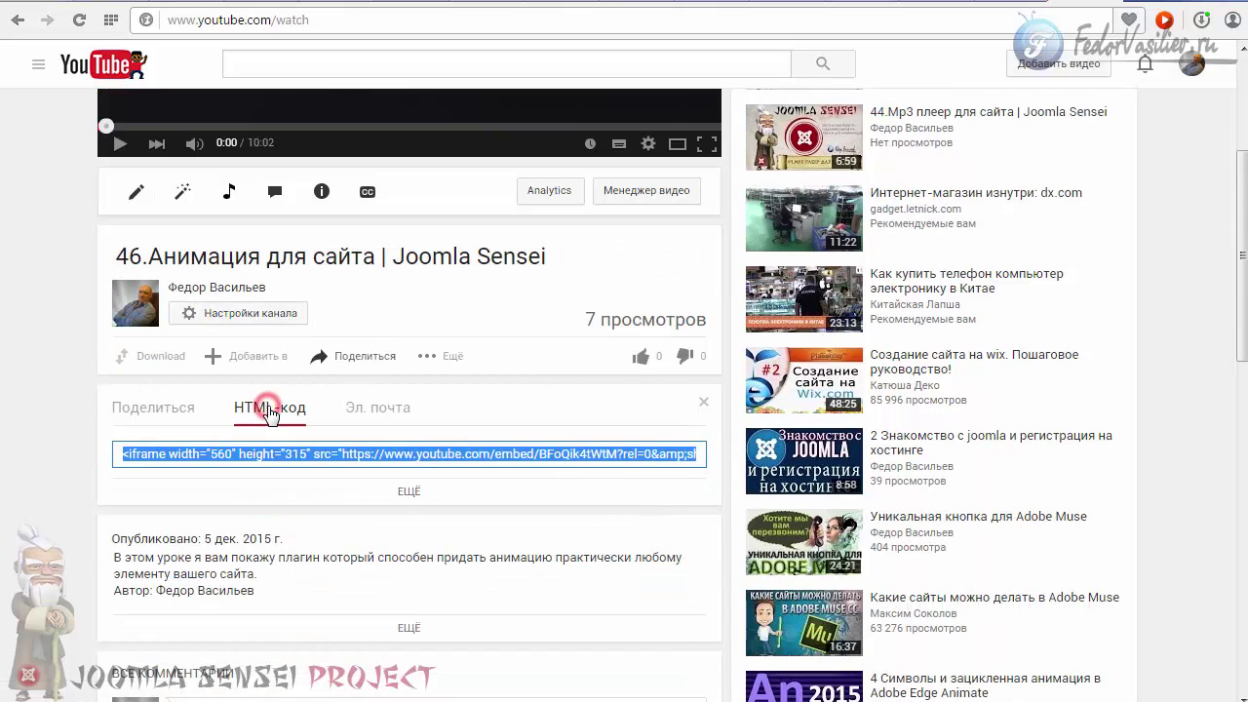
left_click(361, 355)
left_click(343, 361)
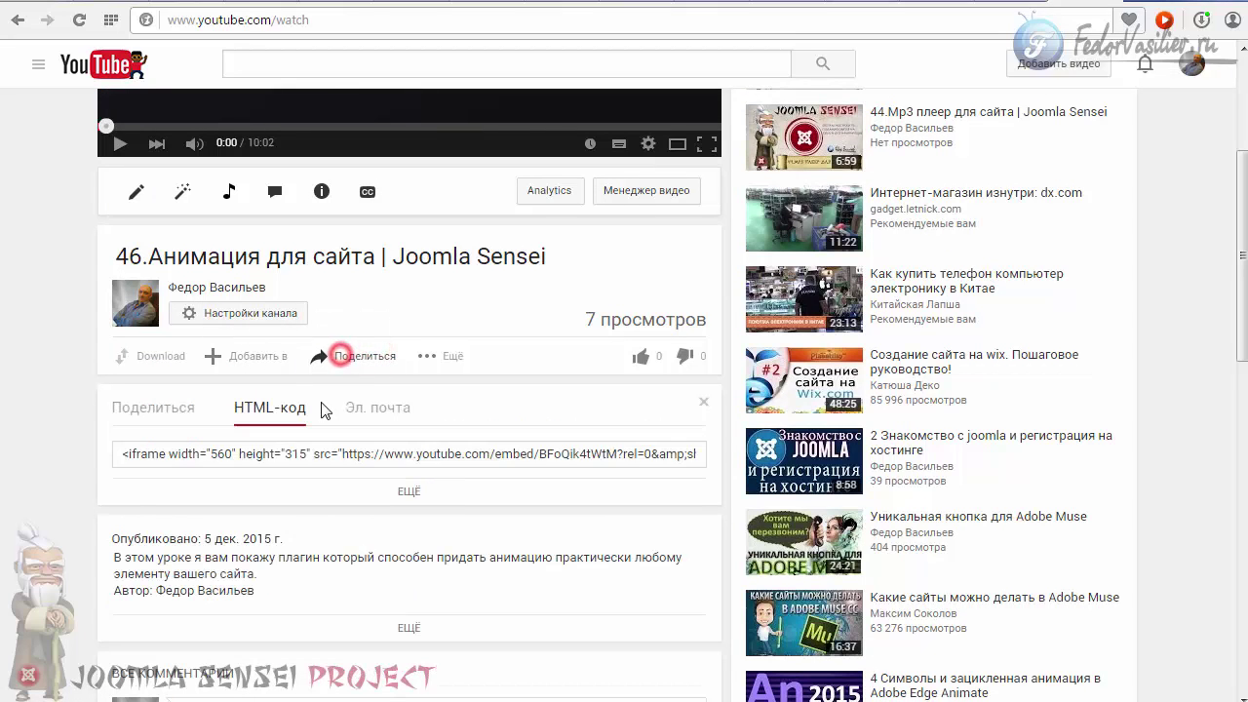
left_click(282, 414)
right_click(245, 453)
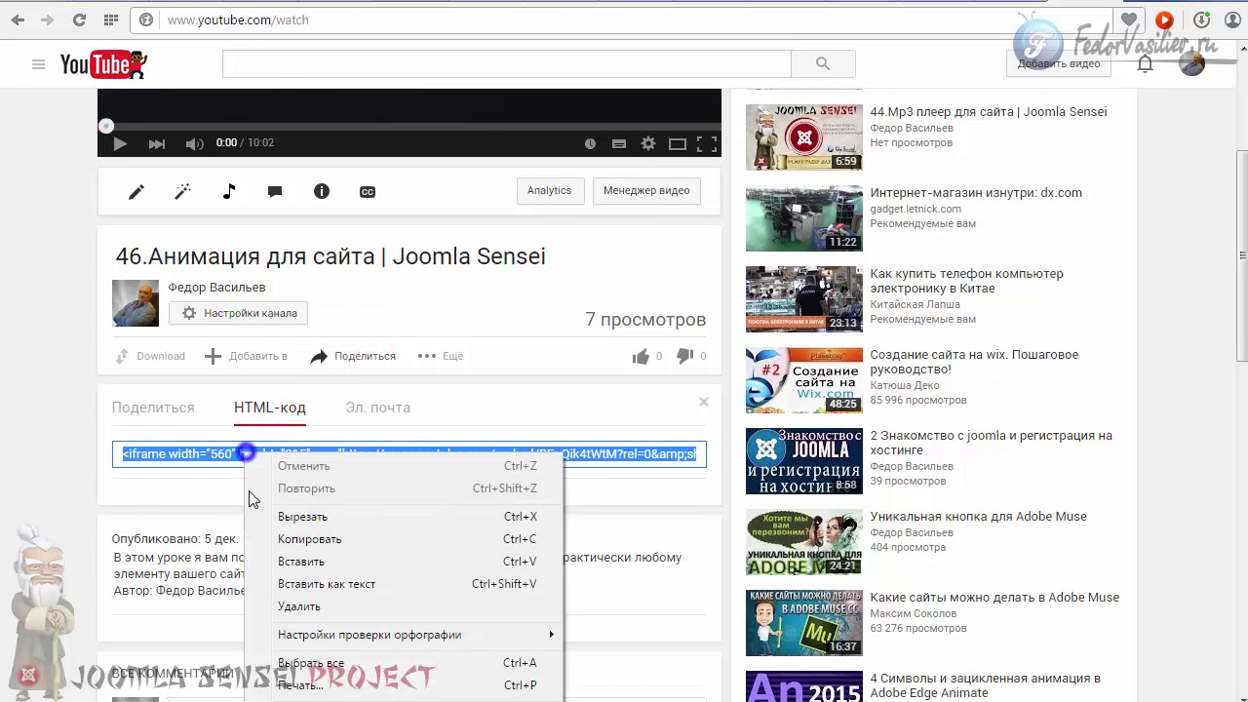
left_click(308, 538)
Step: Paste the YouTube iframe code on a new line between the {source} and {/source} tags of the JBounce HTML Content and save the module
left_click(994, 8)
left_click(288, 351)
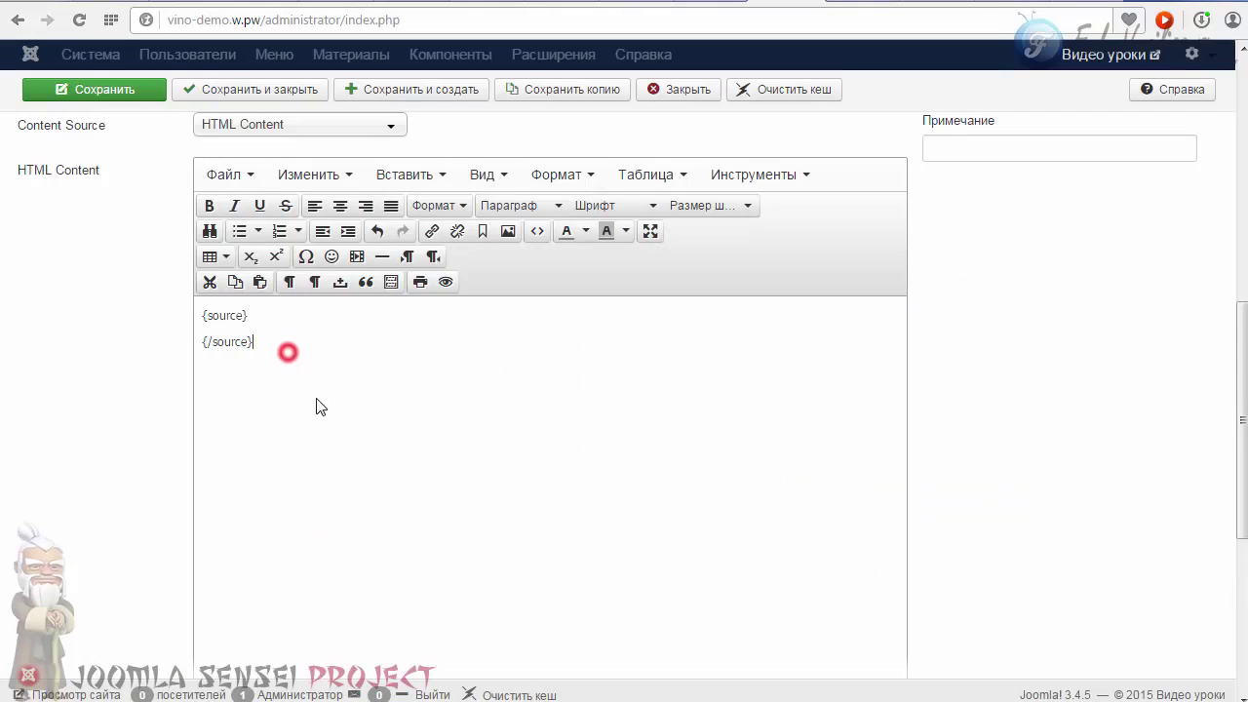
left_click(252, 315)
key("Return")
key("ctrl+v")
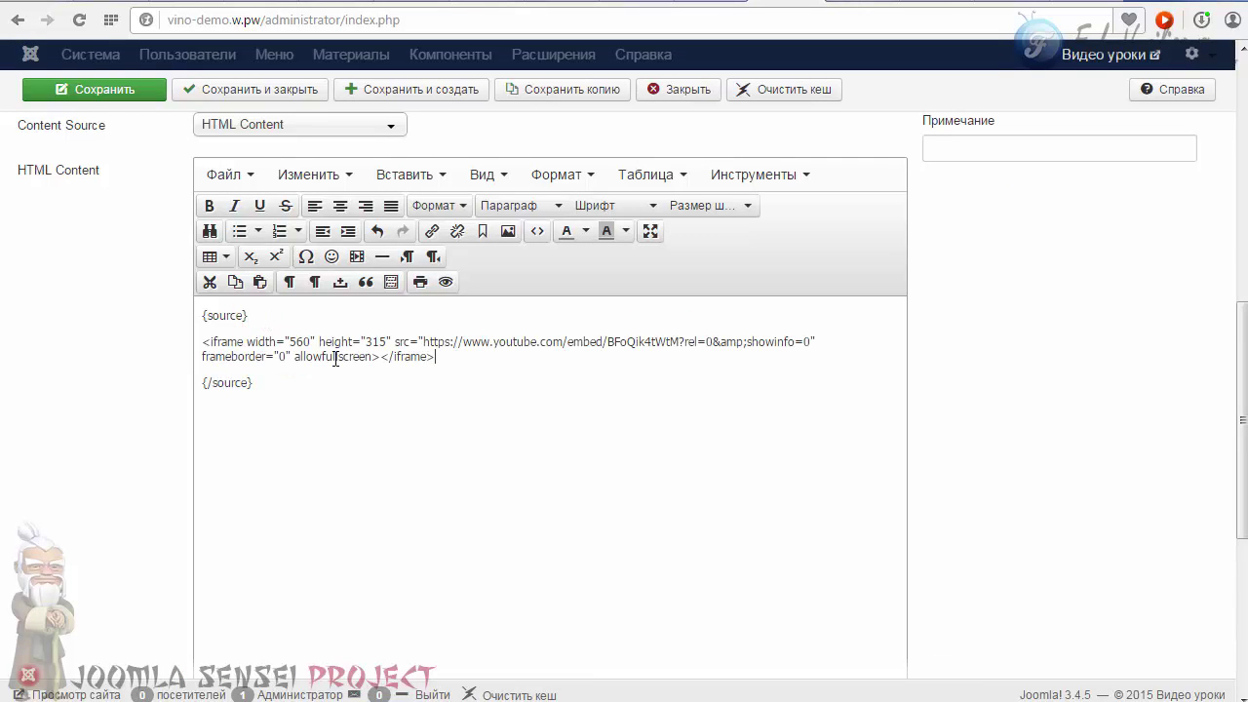
scroll(341, 360, "down", 3)
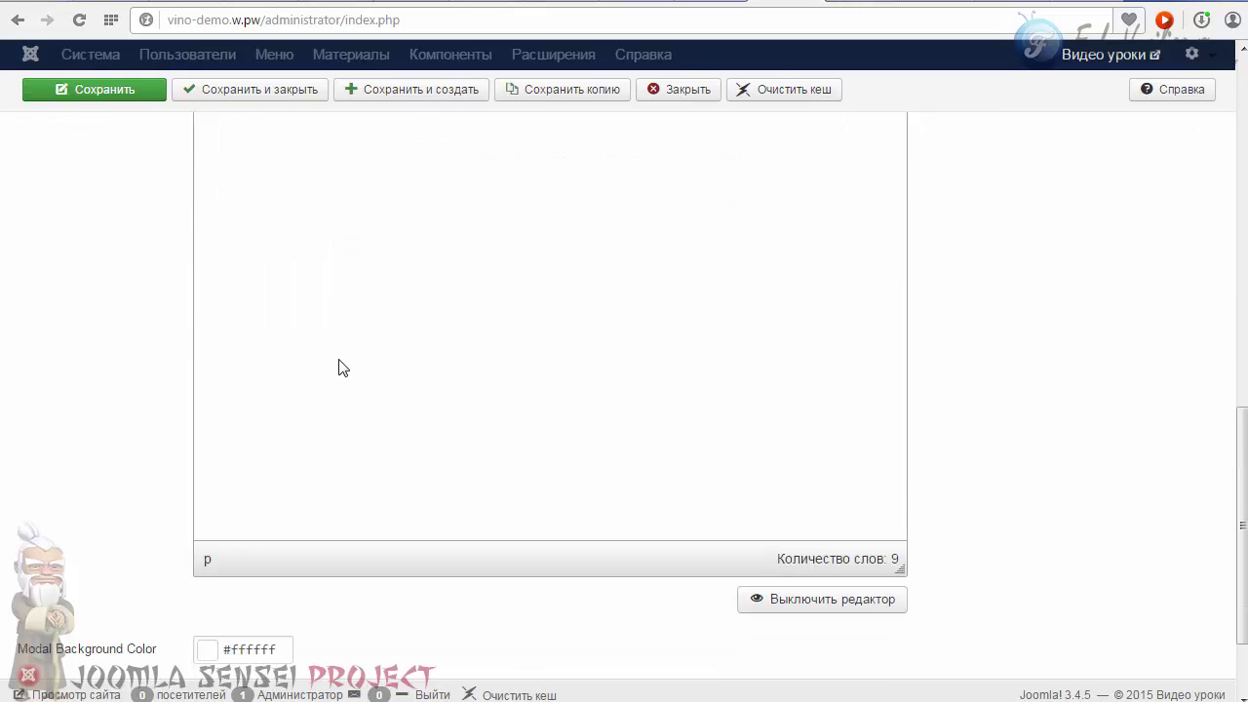
scroll(353, 365, "up", 5)
key("ctrl+s")
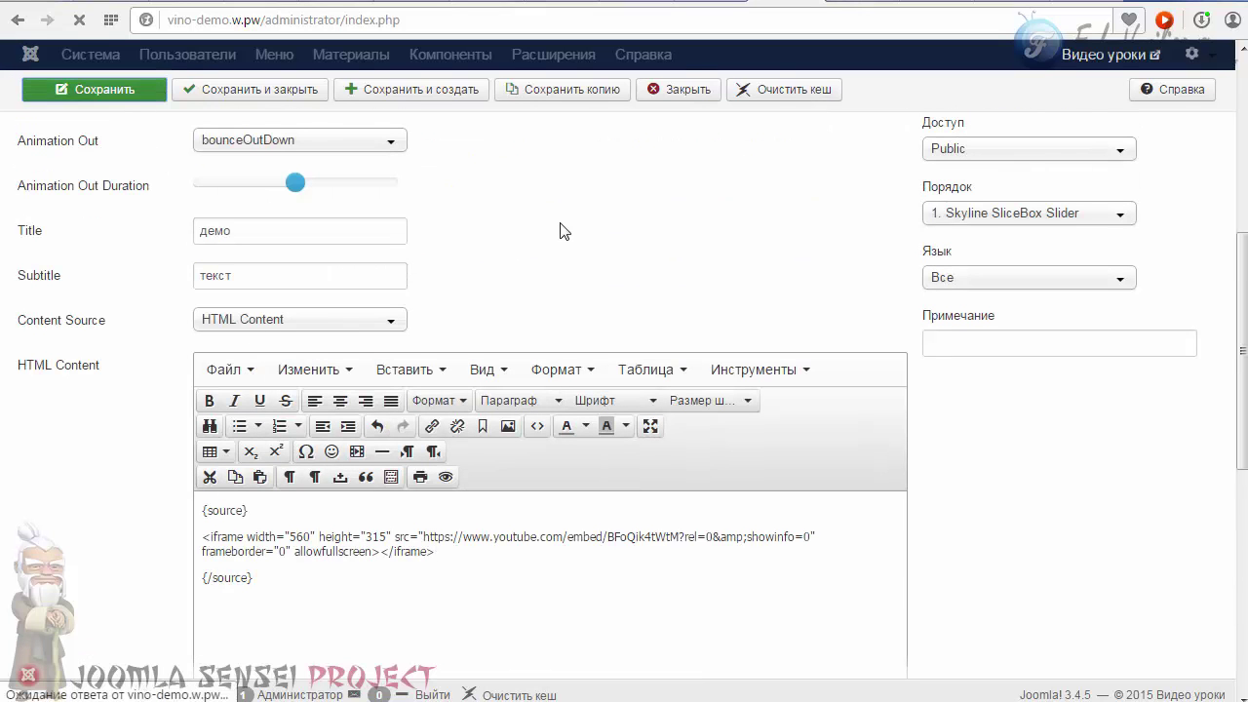
Step: Set the JBounce module's menu assignment to "На всех страницах" and save the module
scroll(560, 231, "down", 2)
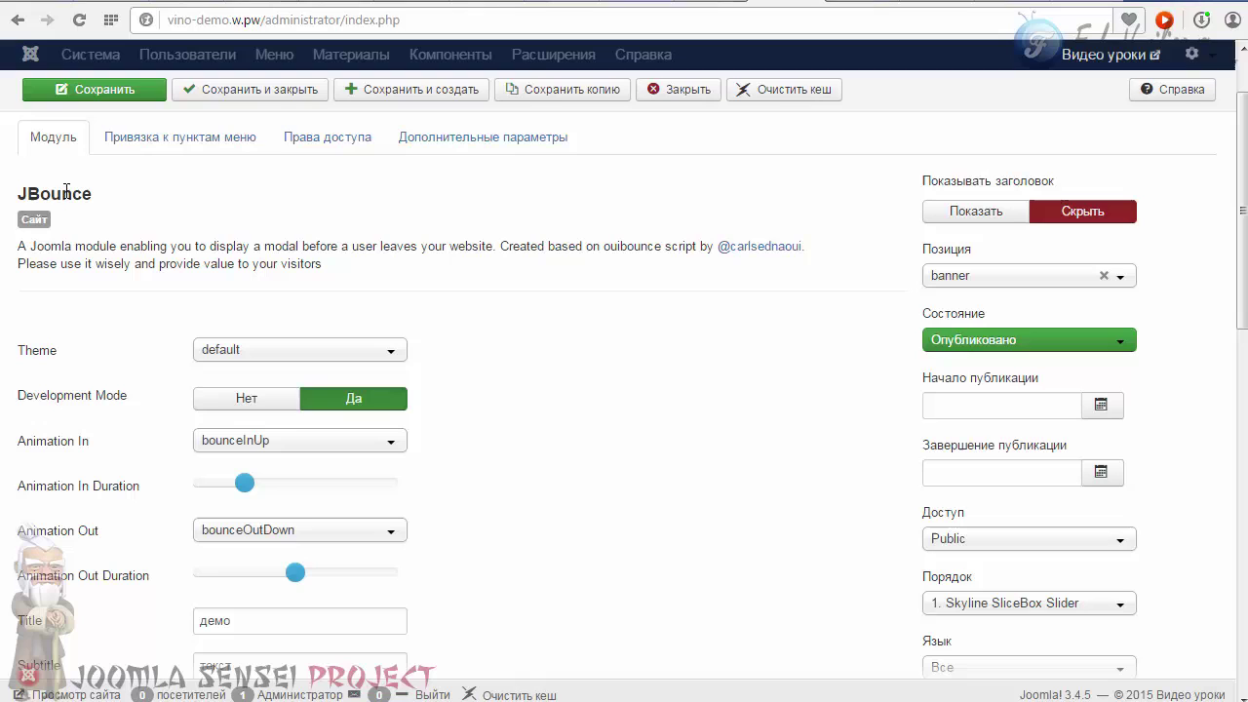
left_click(134, 146)
left_click(246, 186)
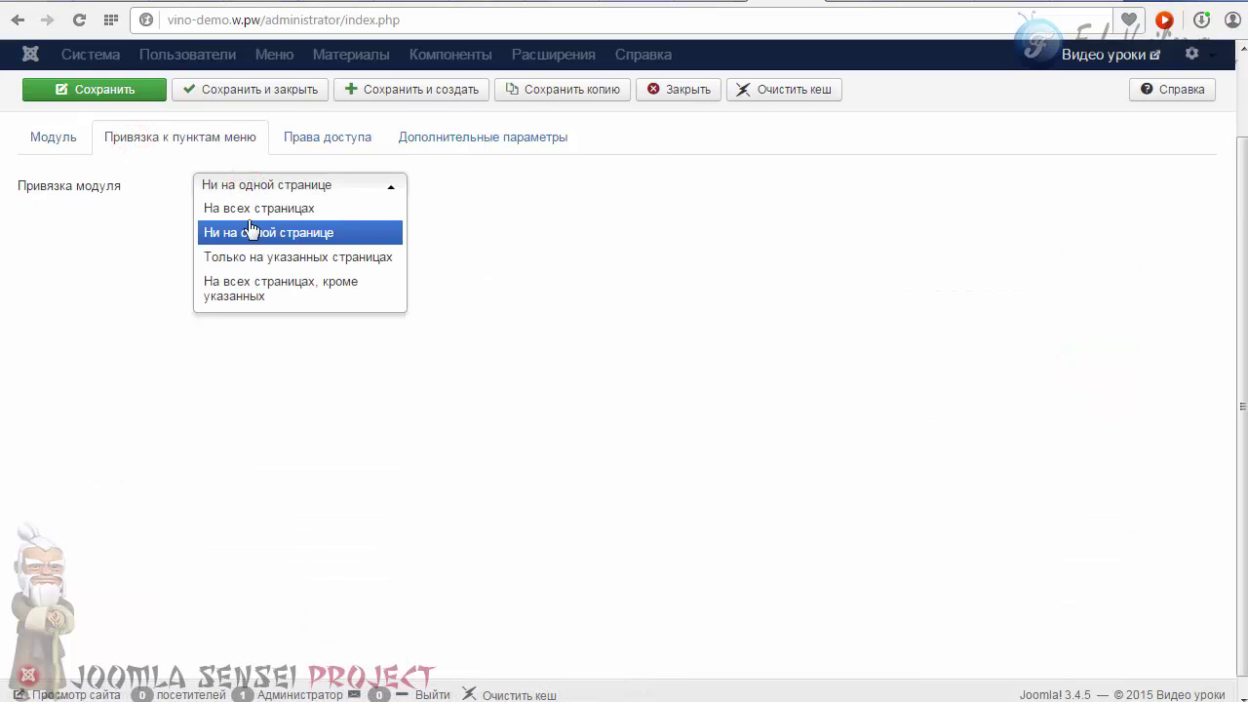
left_click(239, 209)
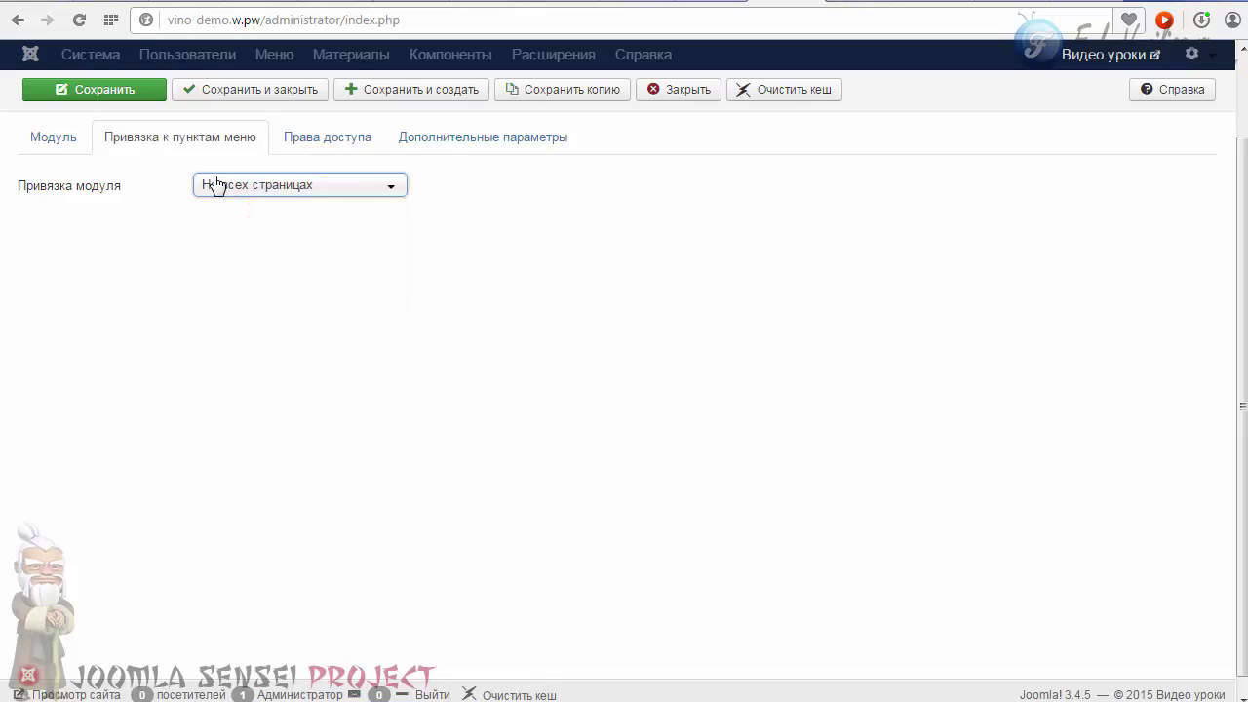
left_click(78, 134)
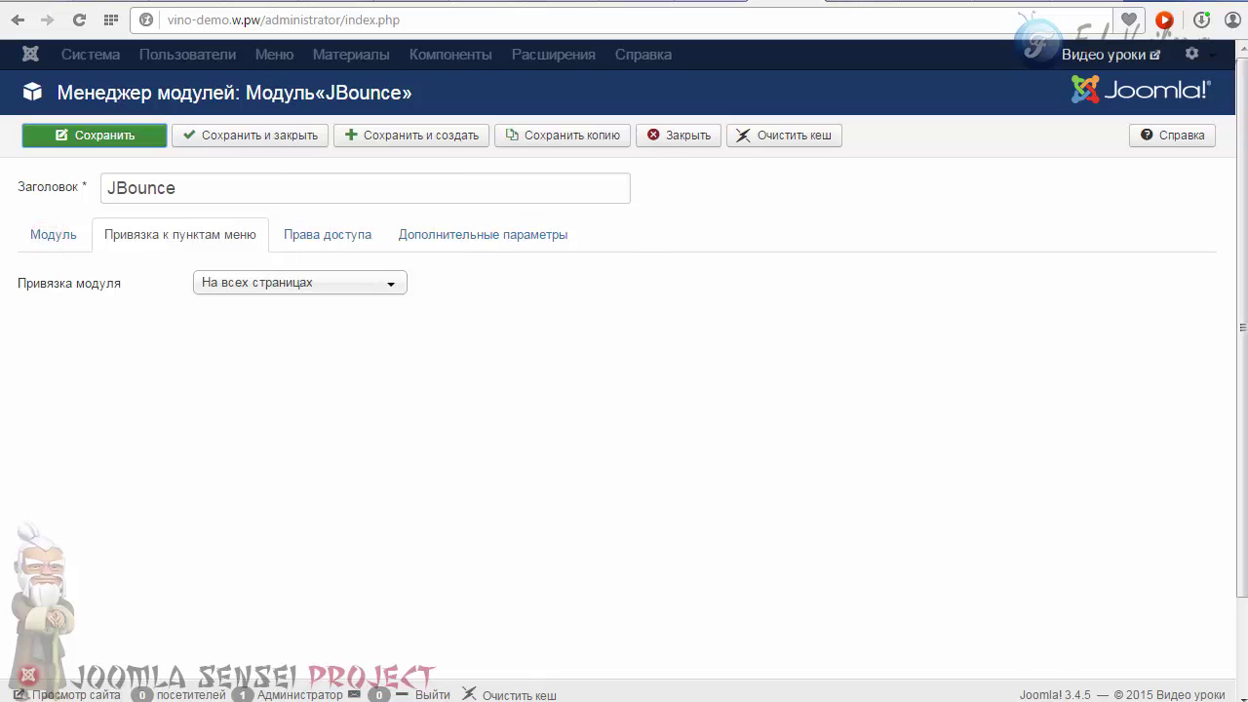
Step: Trigger the exit popup on the site's front page and examine its title, subtitle and embedded video
key("ctrl+Tab")
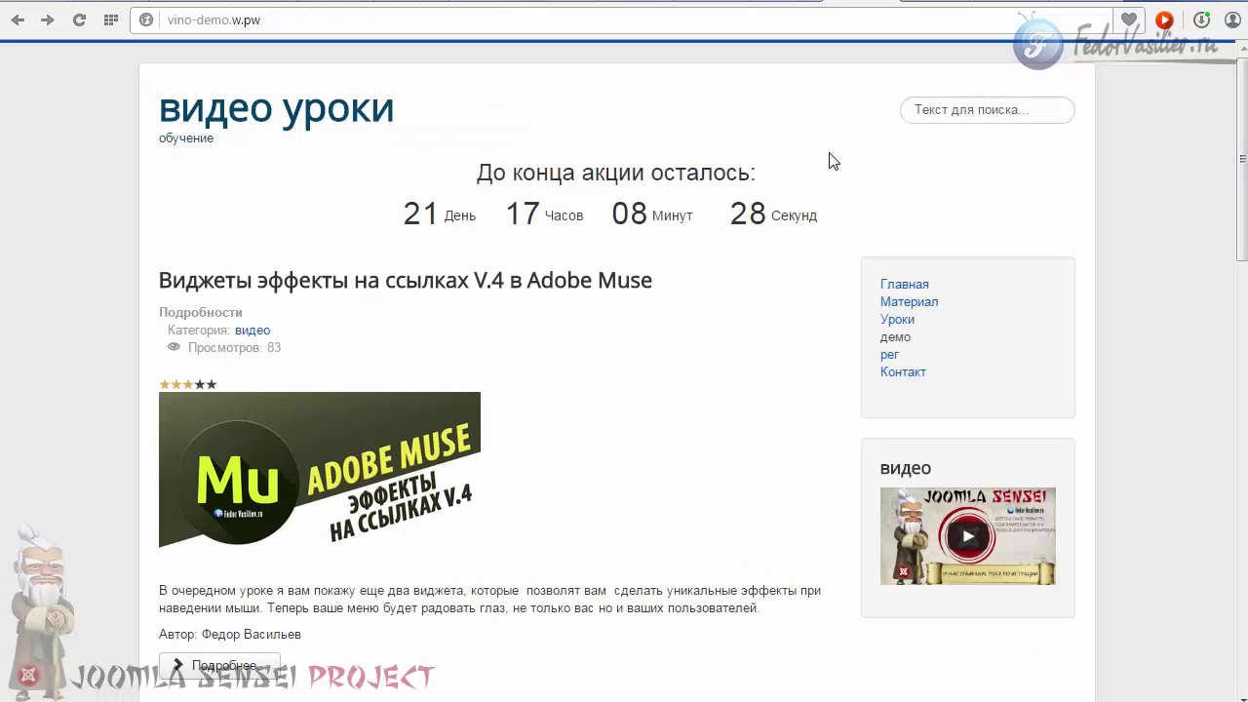
mouse_move(882, 6)
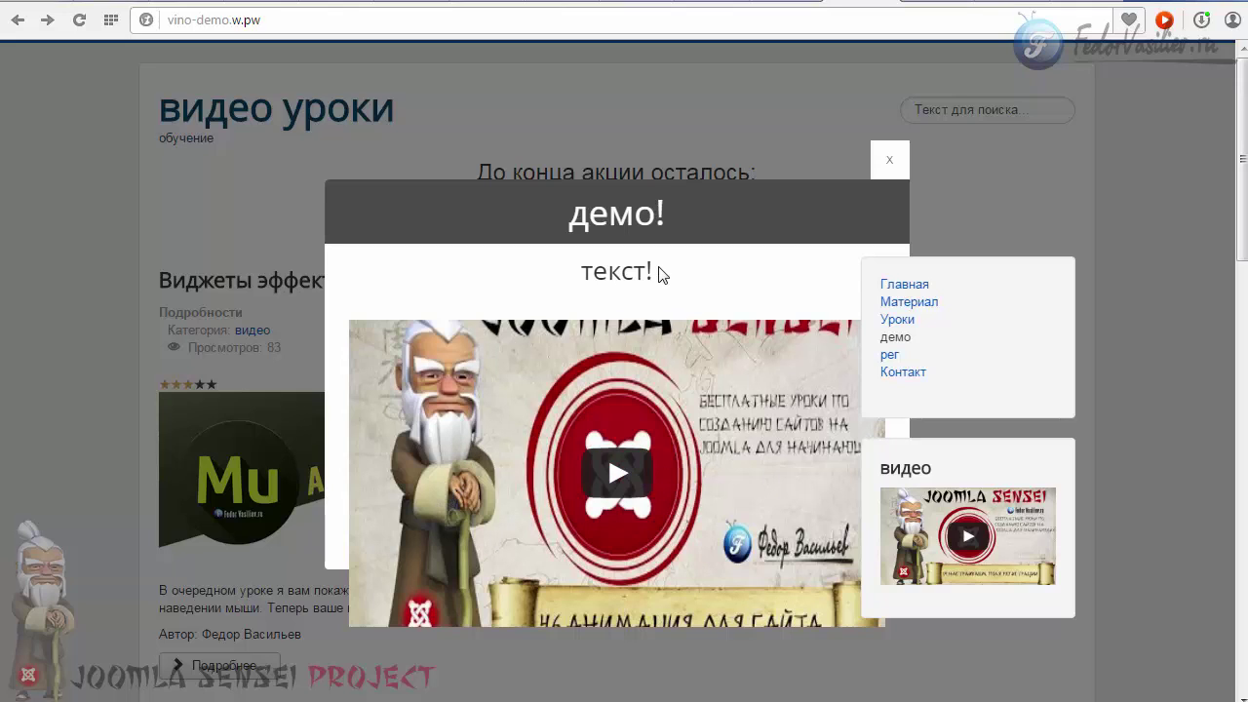
left_click_drag(659, 271, 546, 271)
double_click(669, 217)
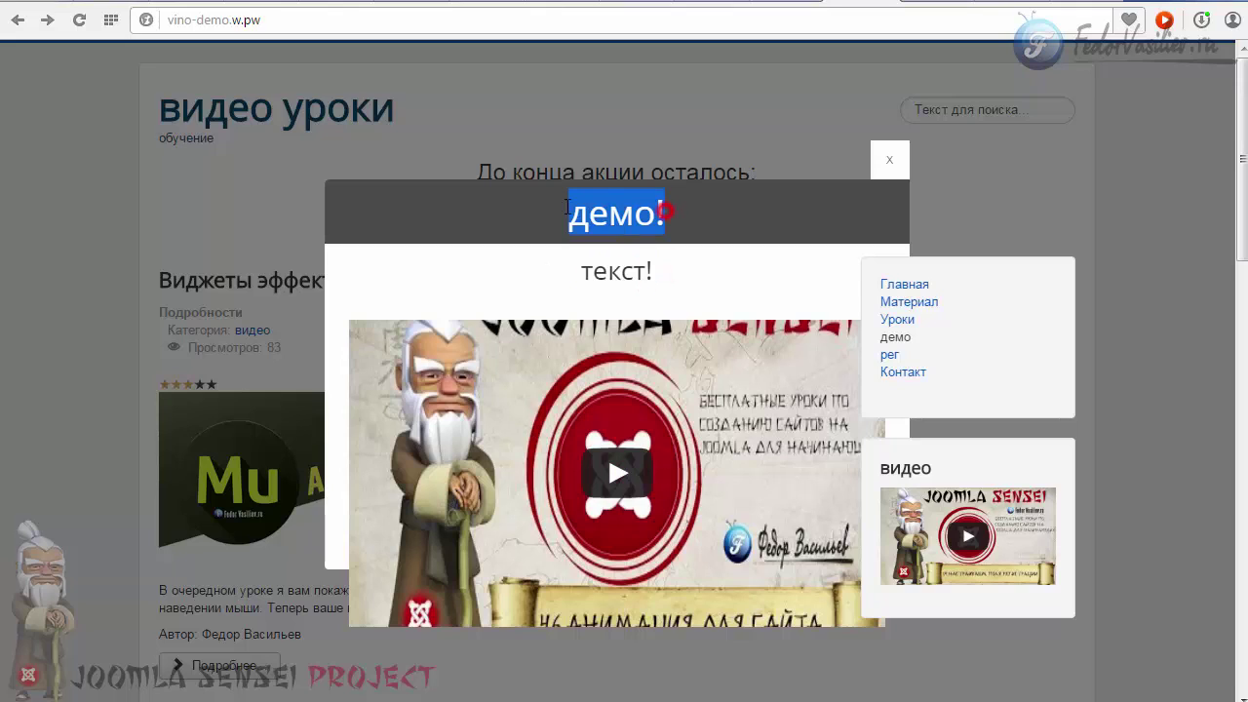
left_click(539, 270)
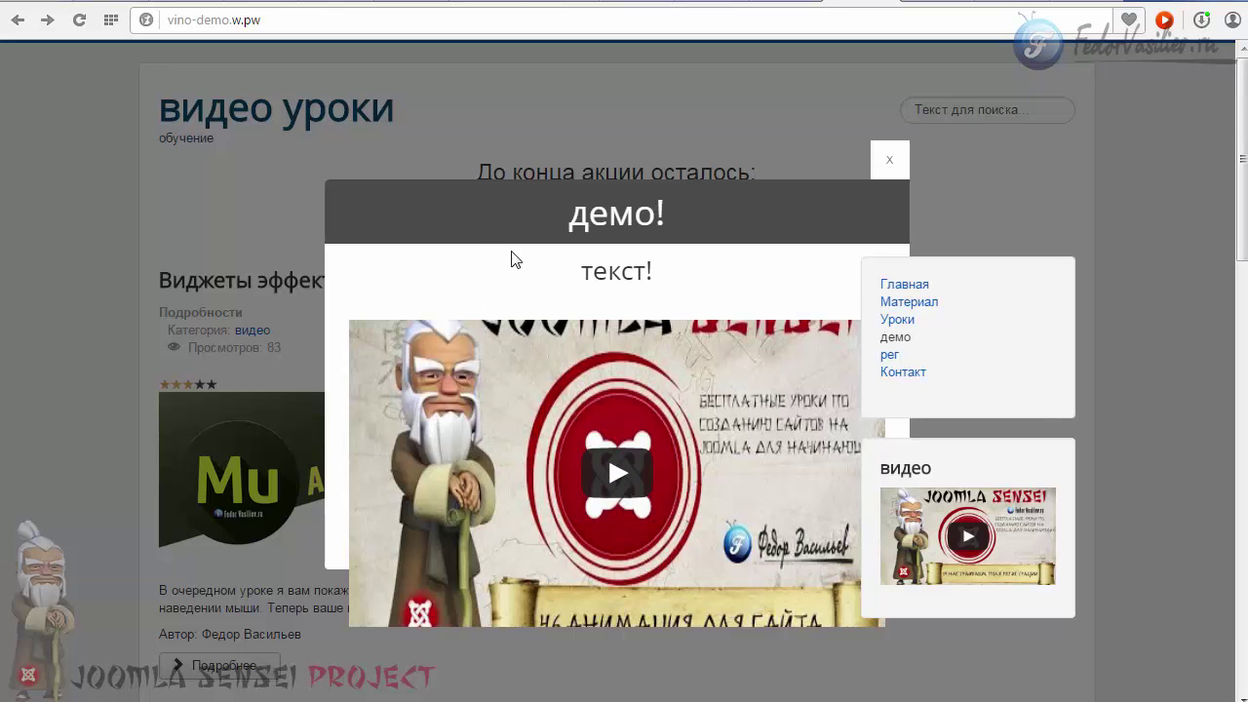
Step: Clear the Subtitle and Title of the JBounce module and save the module
left_click(780, 2)
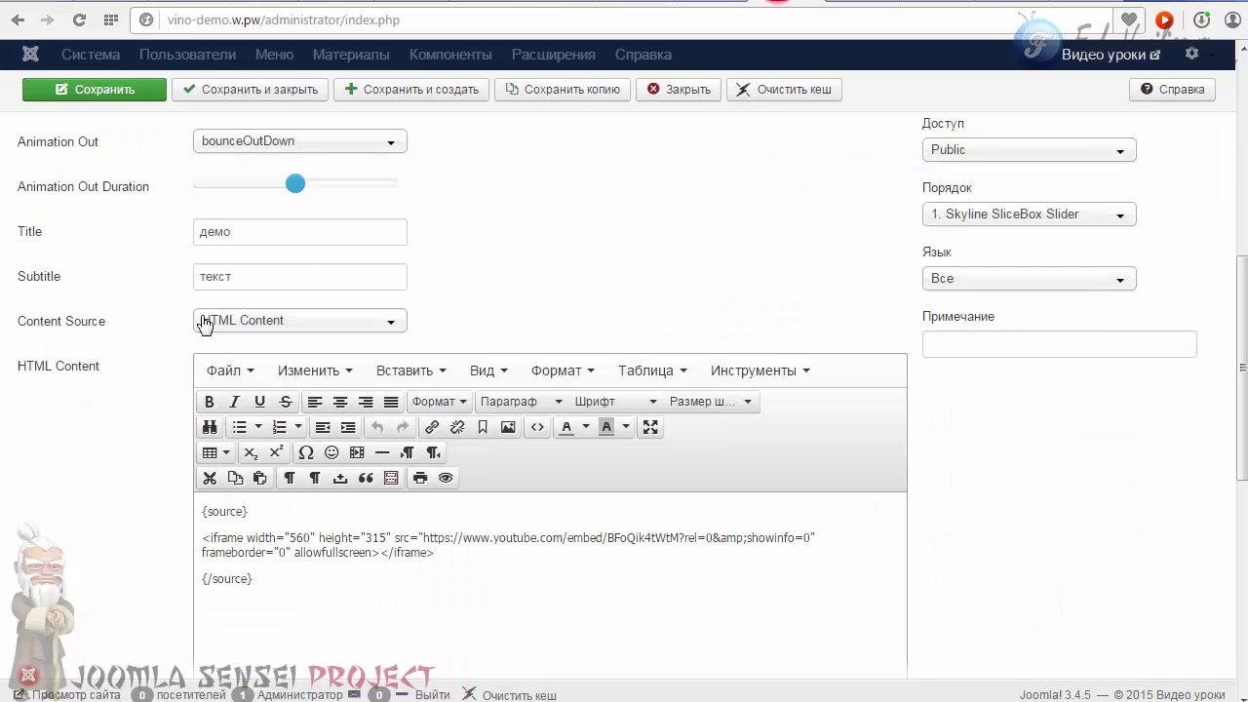
double_click(223, 270)
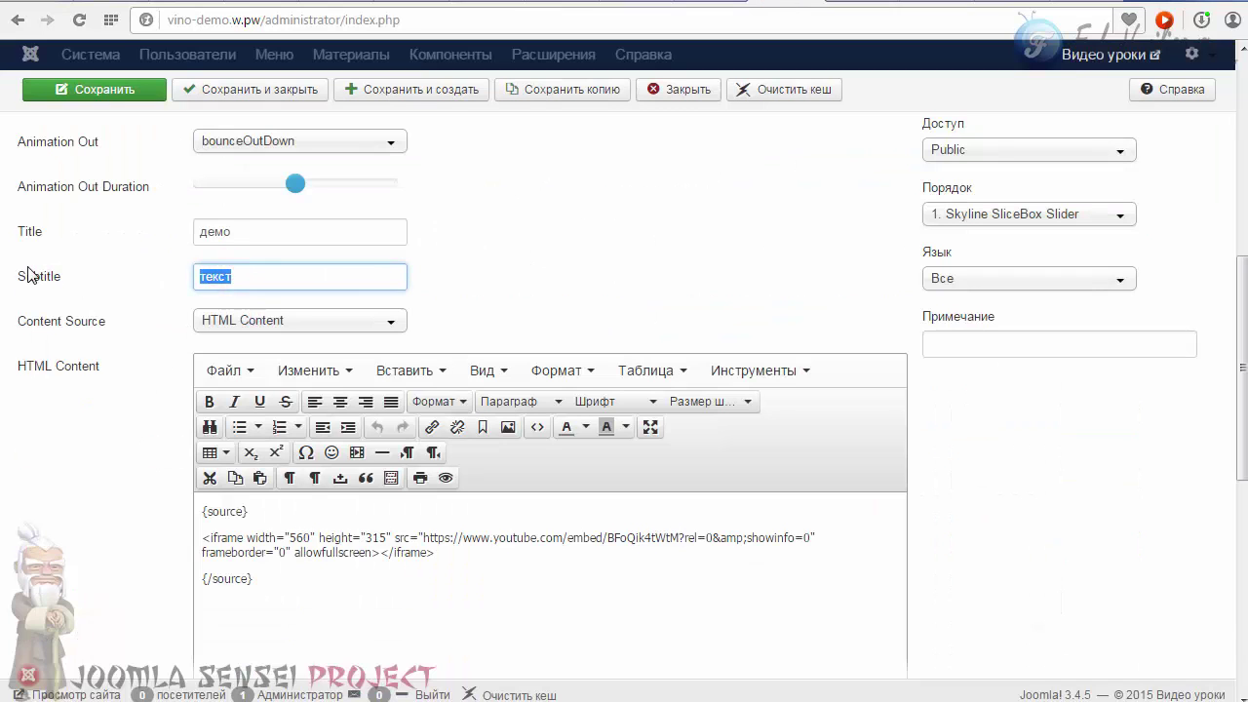
key("BackSpace")
double_click(233, 231)
key("BackSpace")
left_click(82, 94)
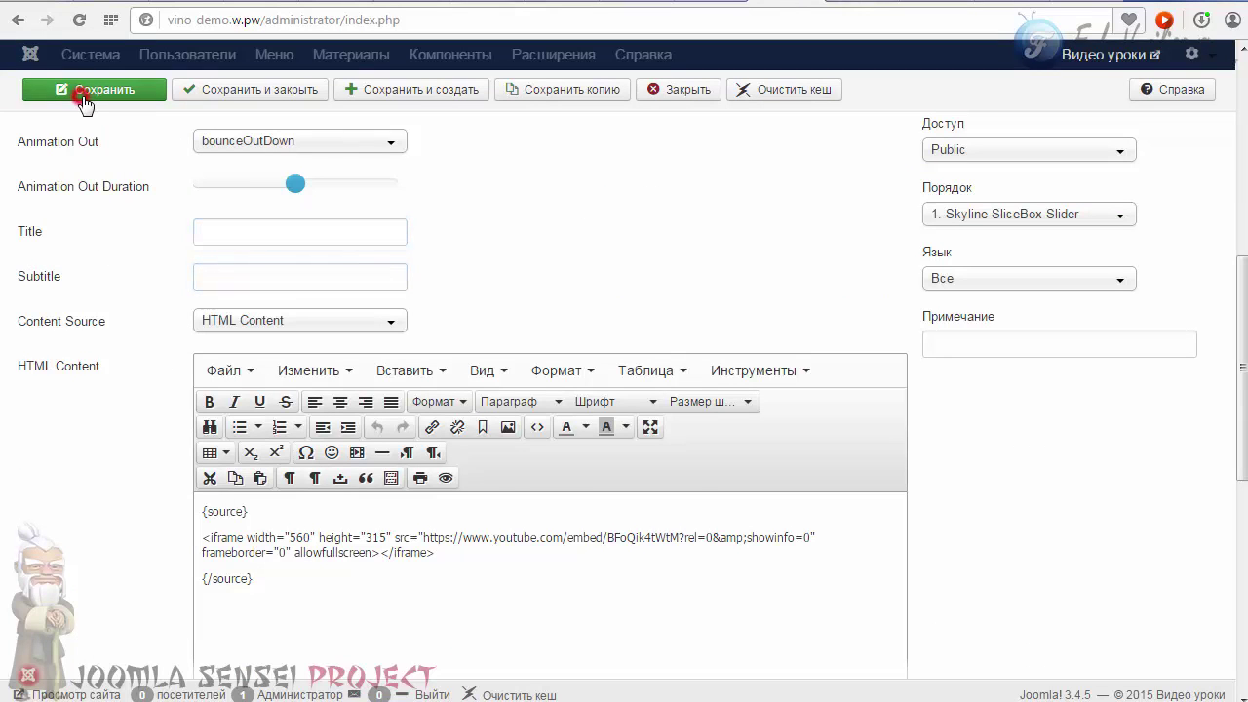
Step: Reload the site's front page and check how the exit popup looks without a title and subtitle
key("ctrl+Tab")
left_click(78, 20)
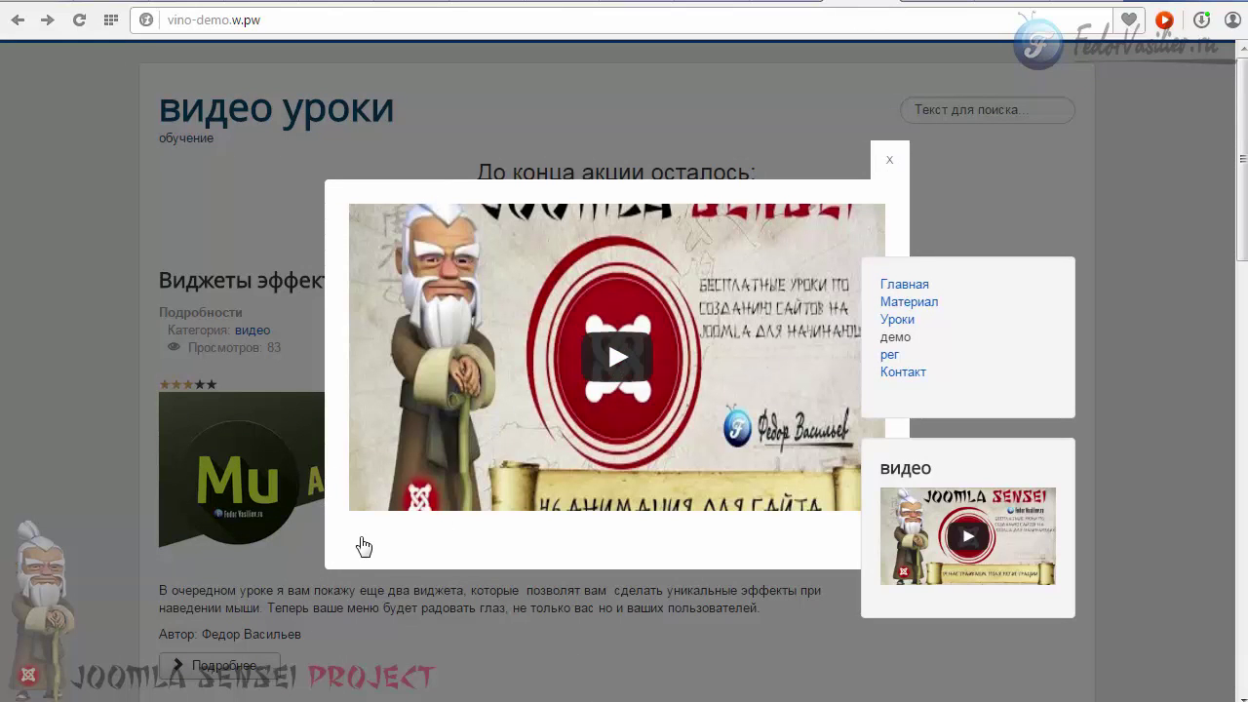
Step: Return to the JBounce module and review the heading text above the {source} block in its HTML Content
key("ctrl+Tab")
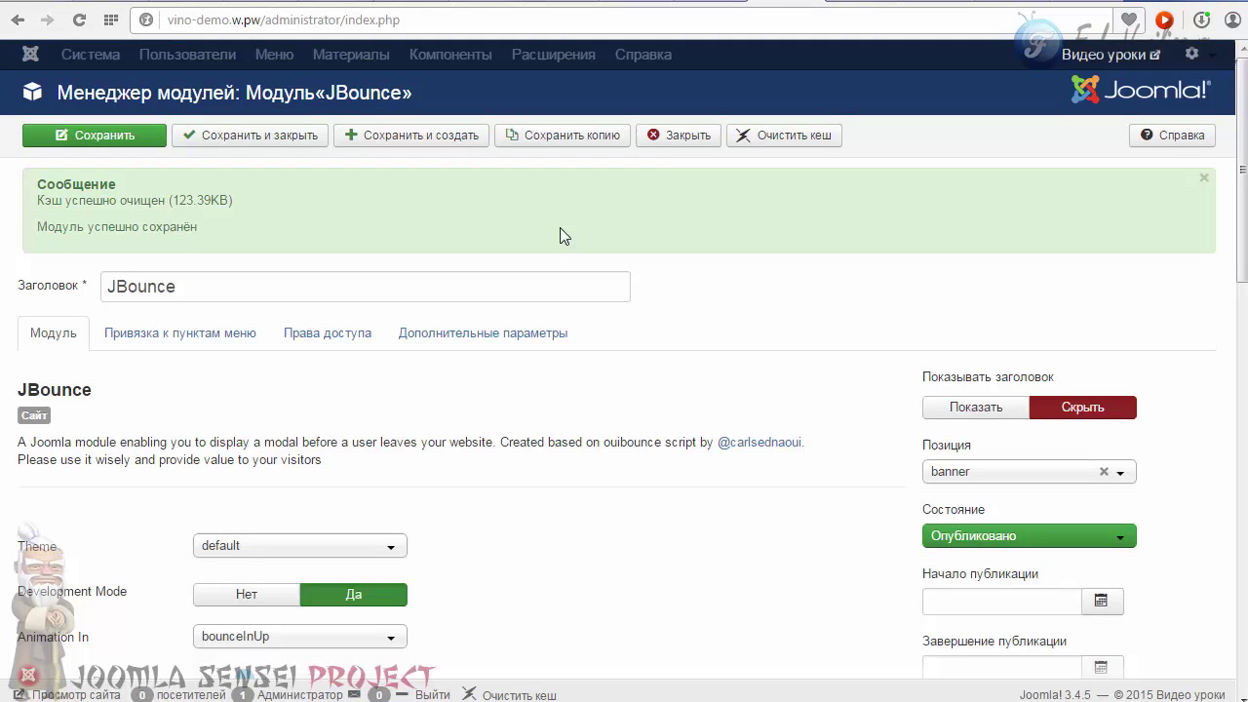
left_click(669, 146)
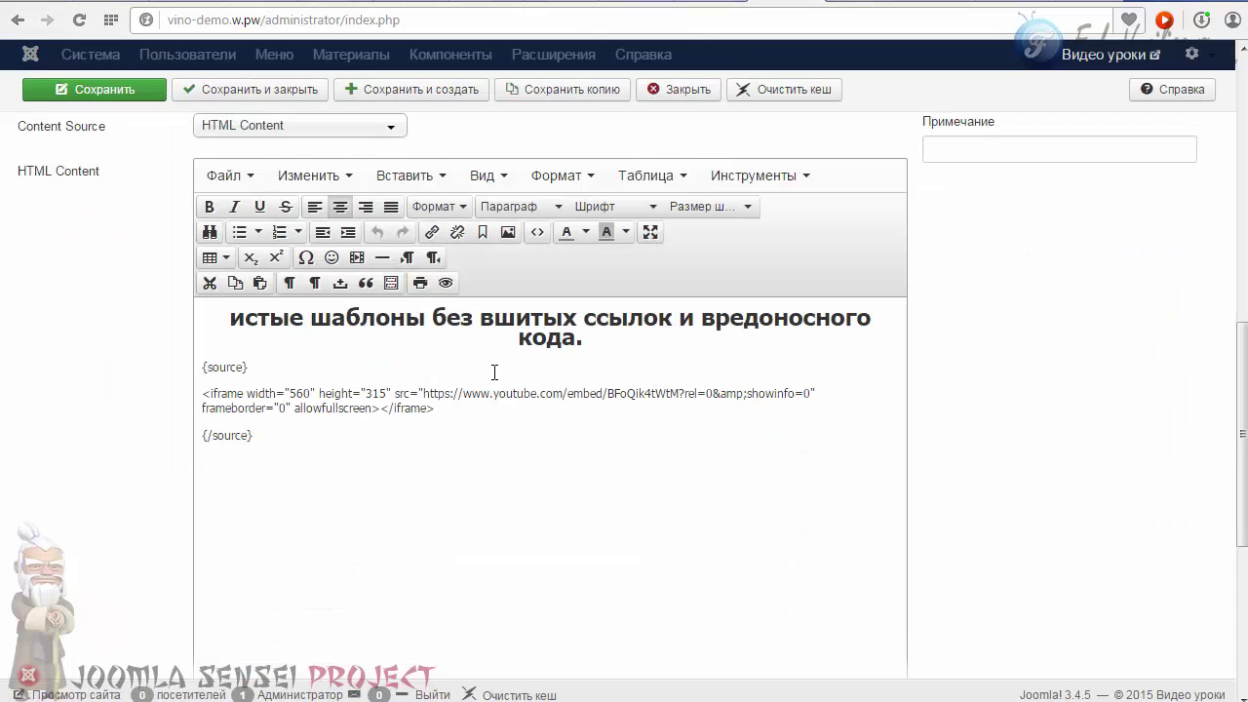
left_click_drag(591, 338, 229, 320)
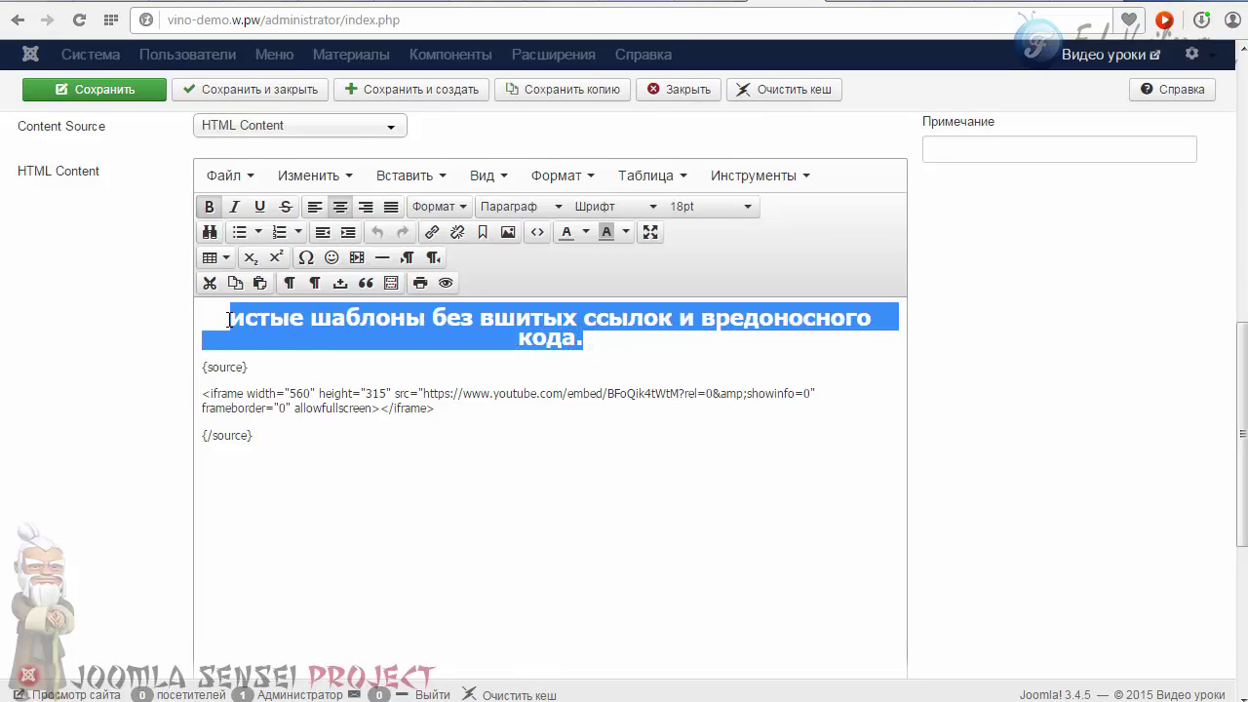
left_click(257, 318)
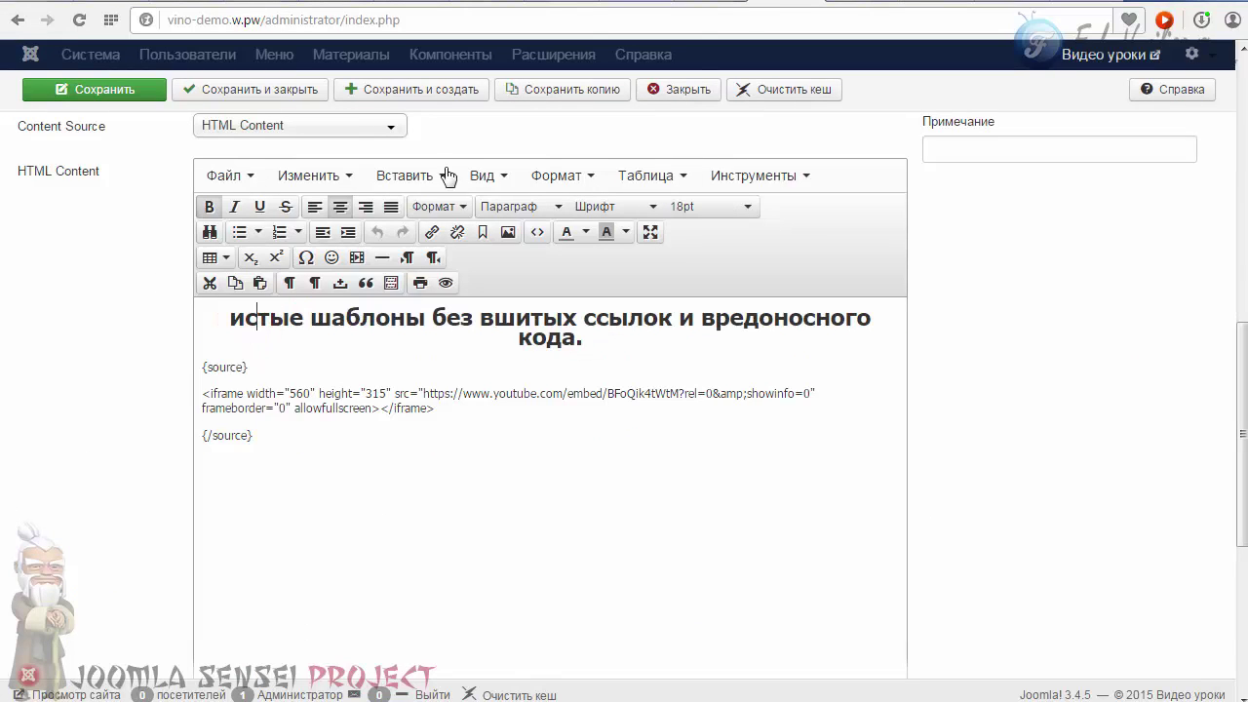
Step: Reload the front page, trigger the exit popup and examine the heading above its video
left_click(851, 3)
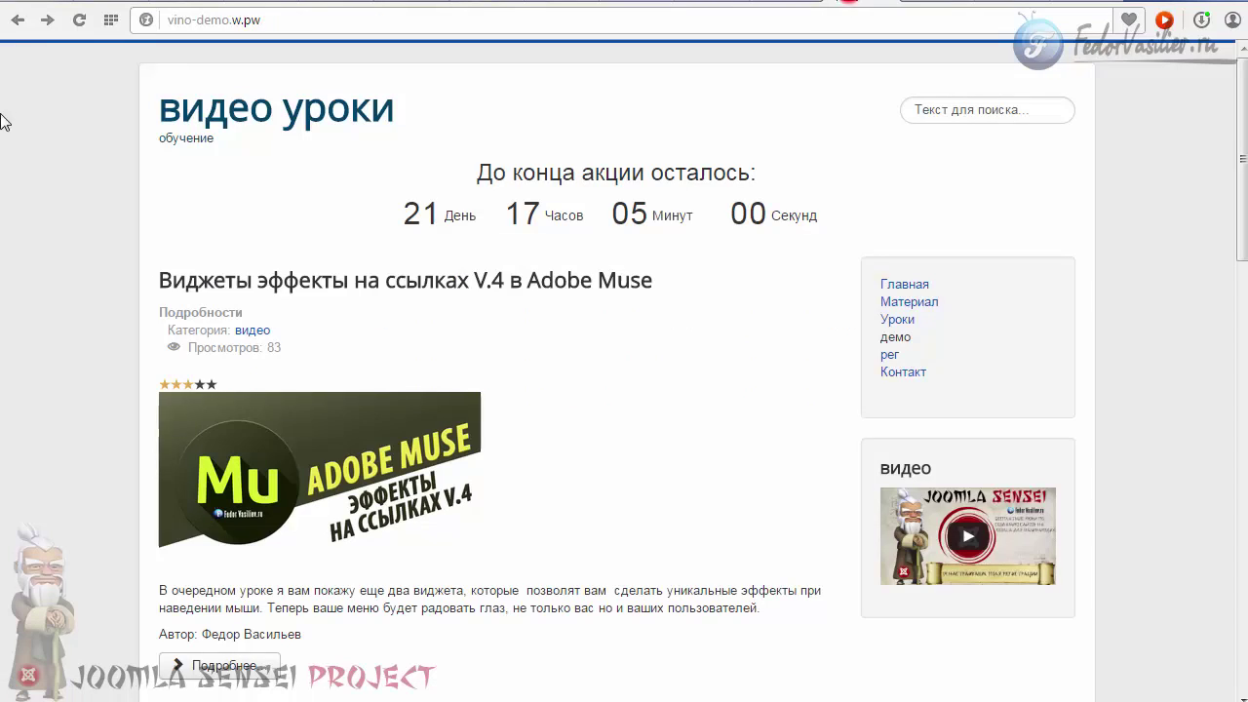
left_click(78, 19)
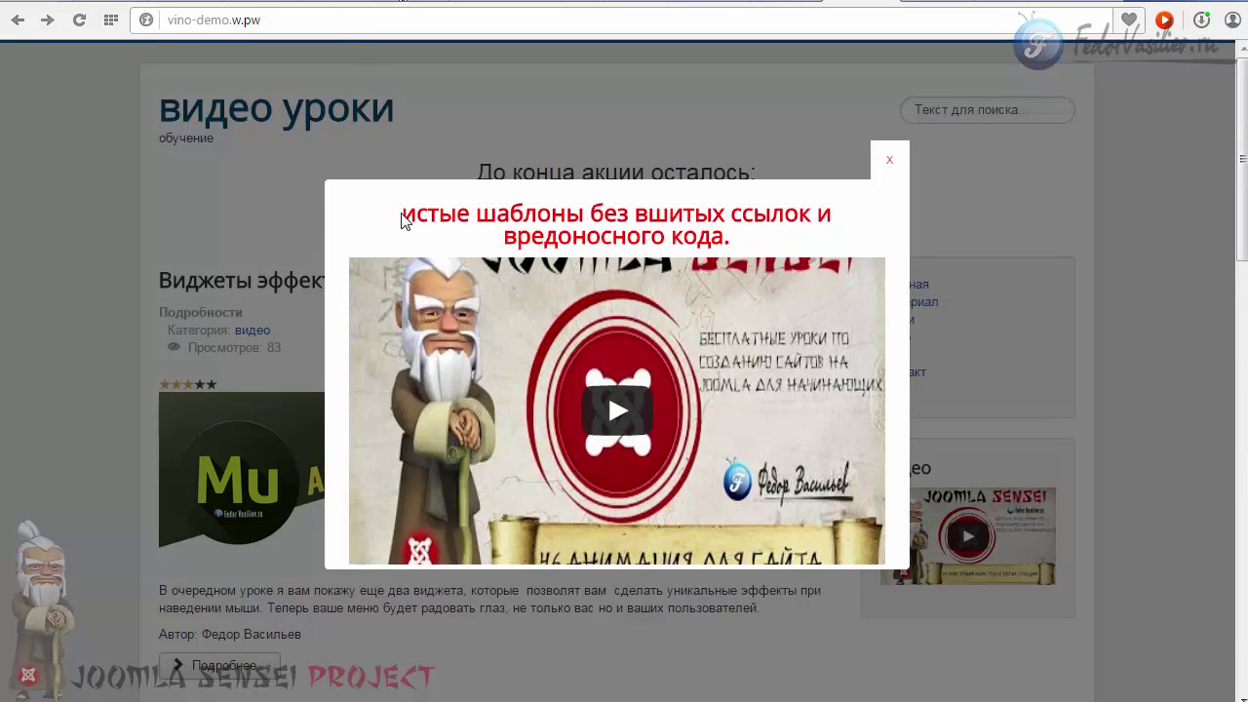
left_click_drag(400, 216, 746, 238)
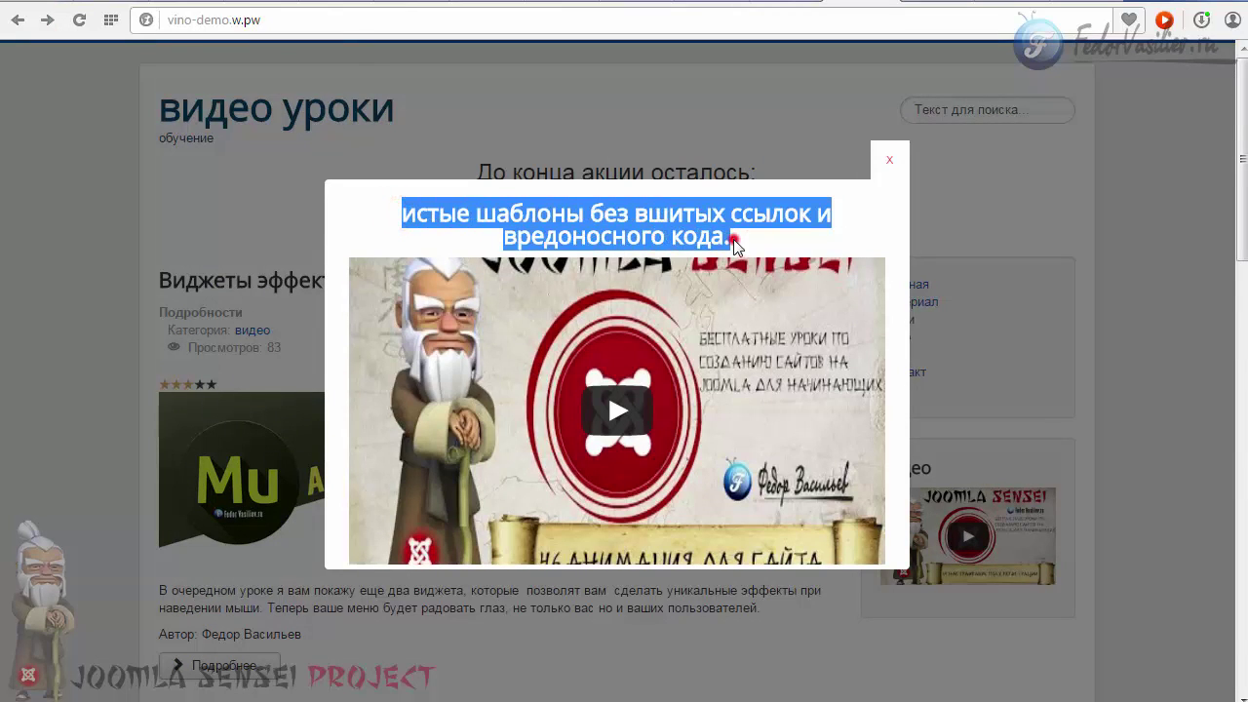
left_click(736, 246)
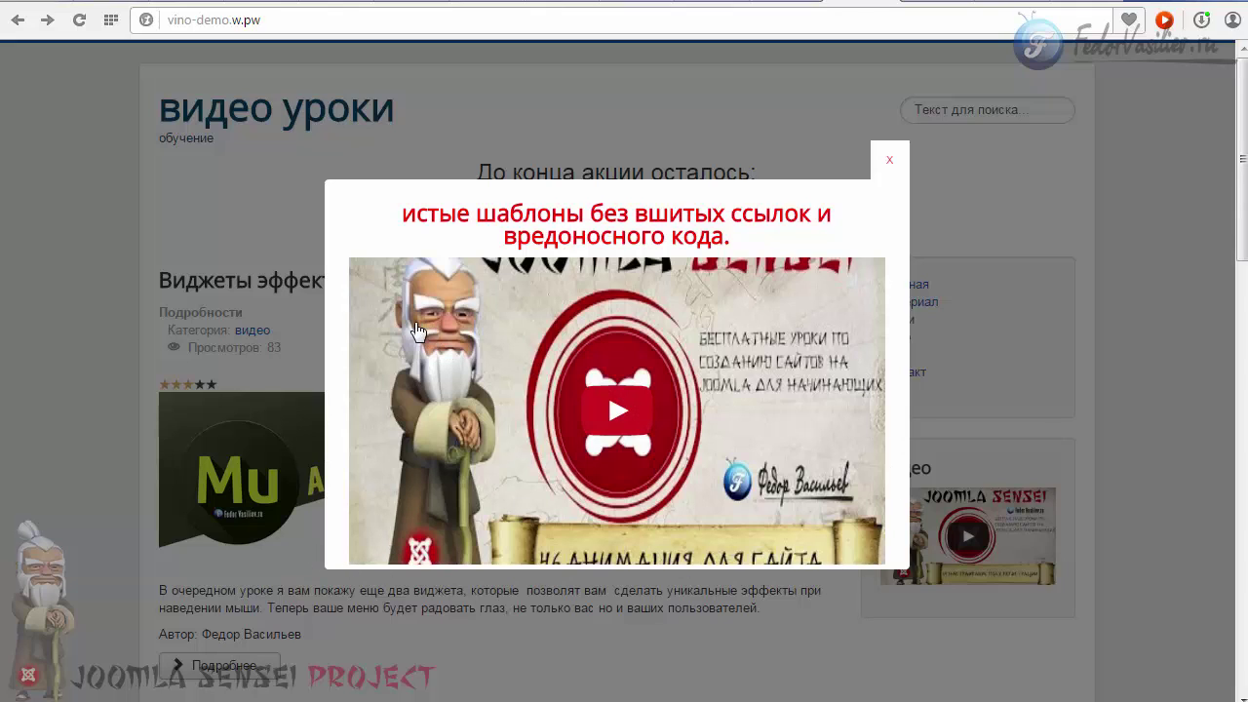
Step: Test the popup's video by playing it, skipping to about 0:58, viewing it full screen and pausing it, and close the popup
left_click(598, 414)
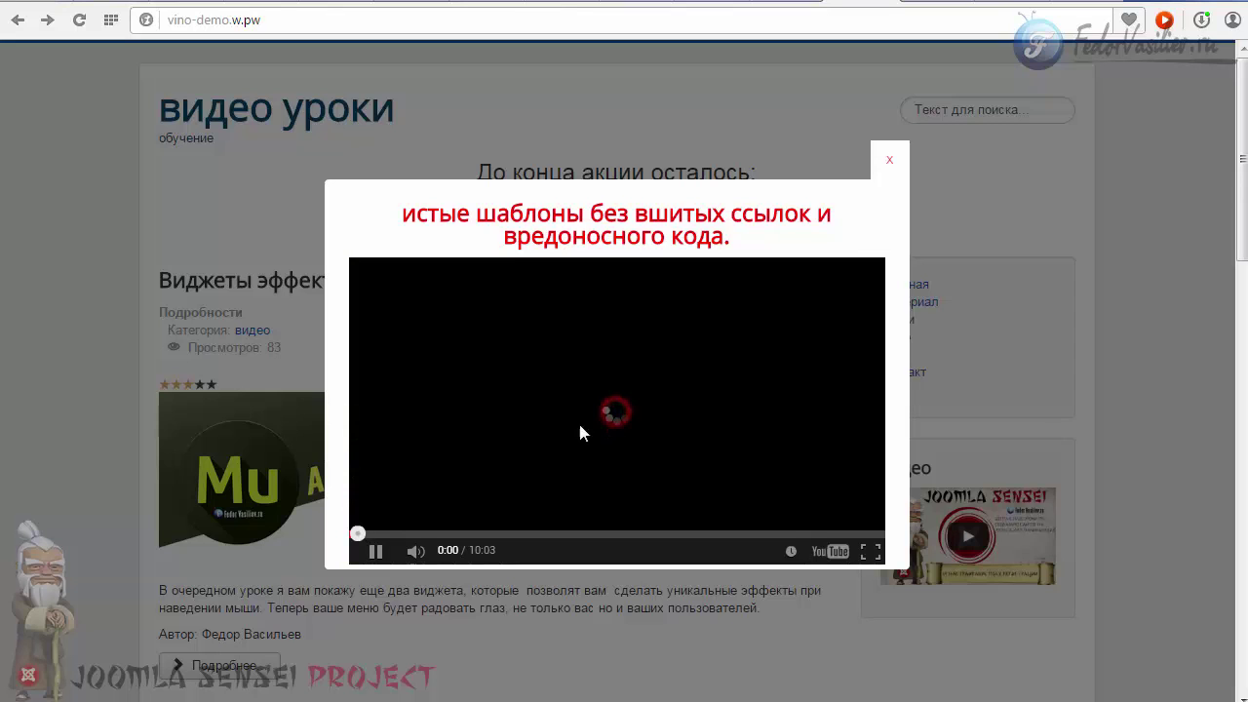
left_click(405, 533)
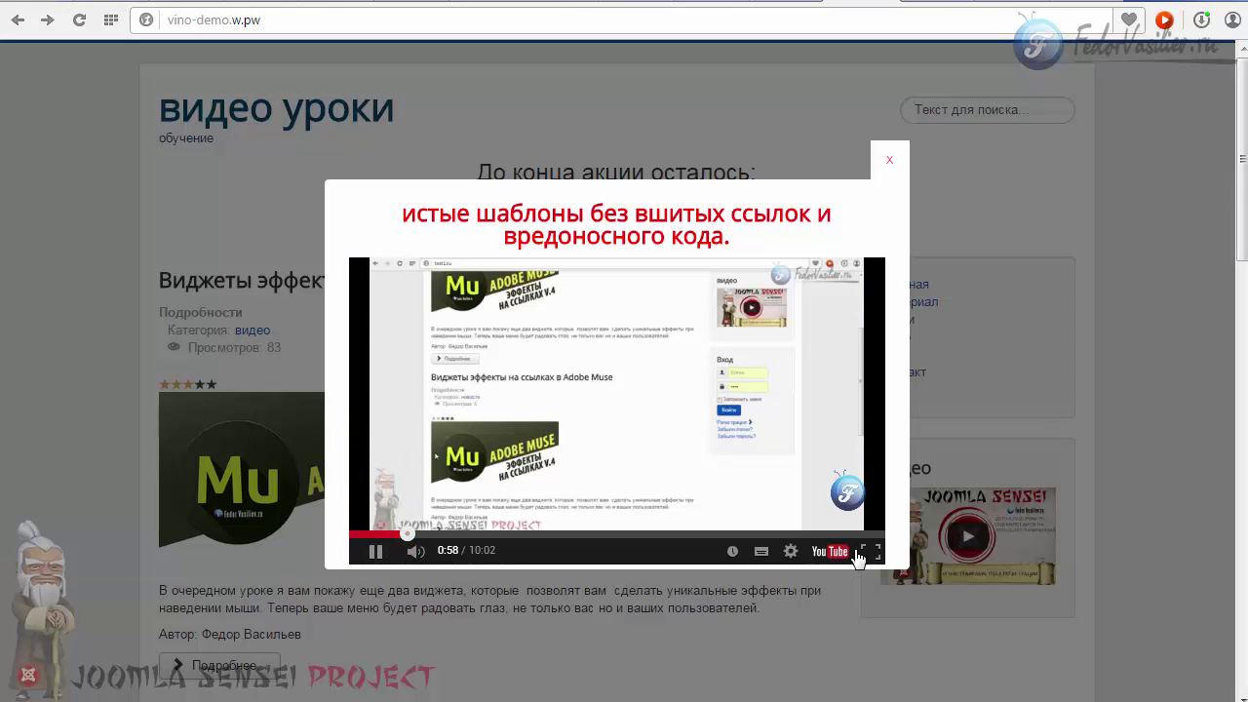
left_click(861, 551)
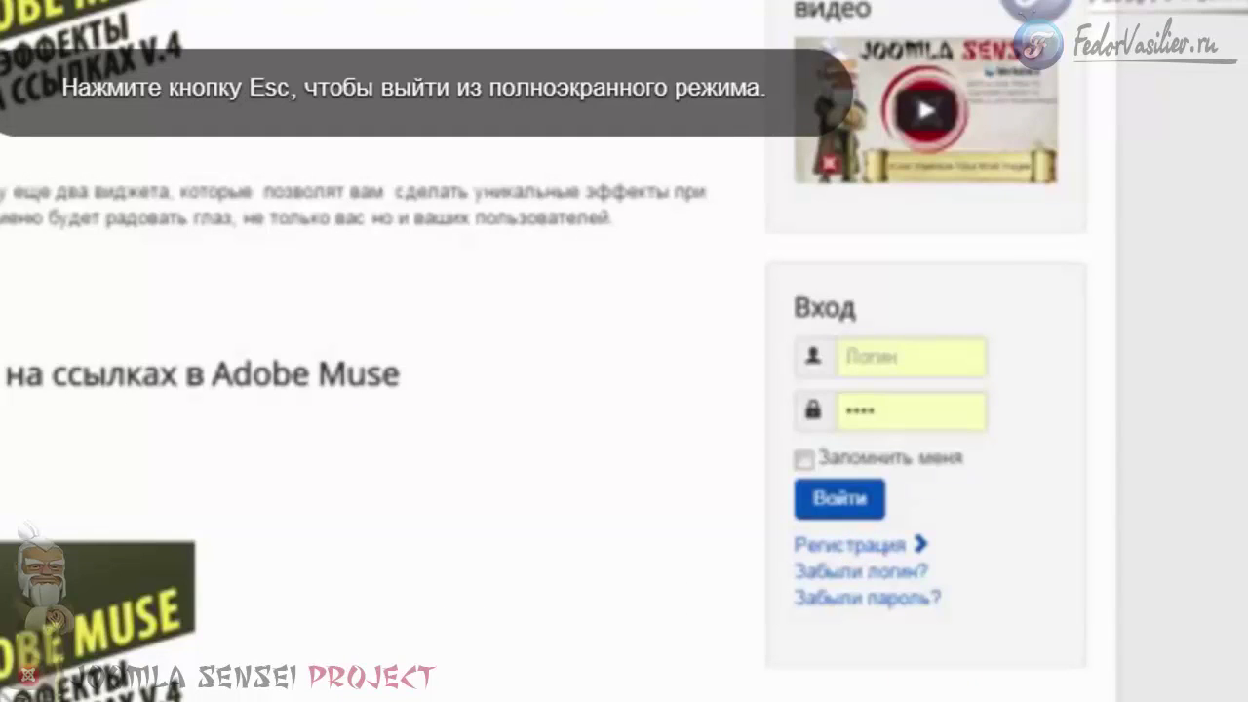
key("Escape")
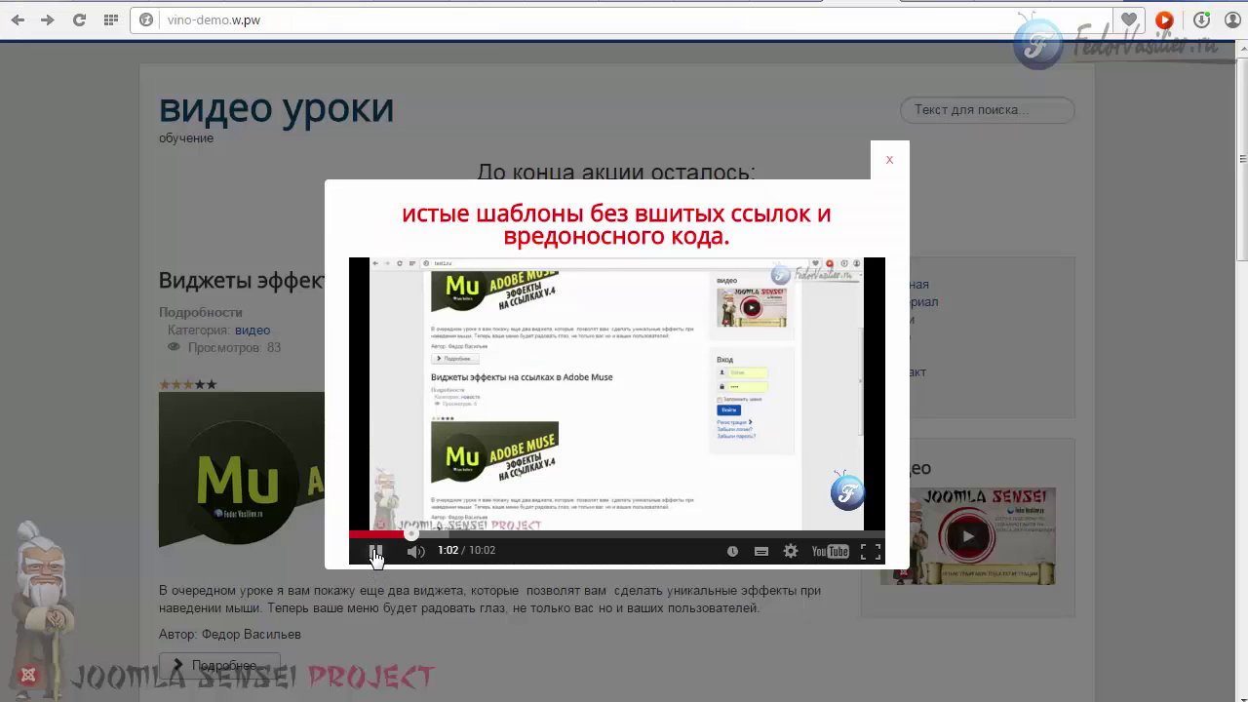
left_click(374, 551)
left_click(888, 158)
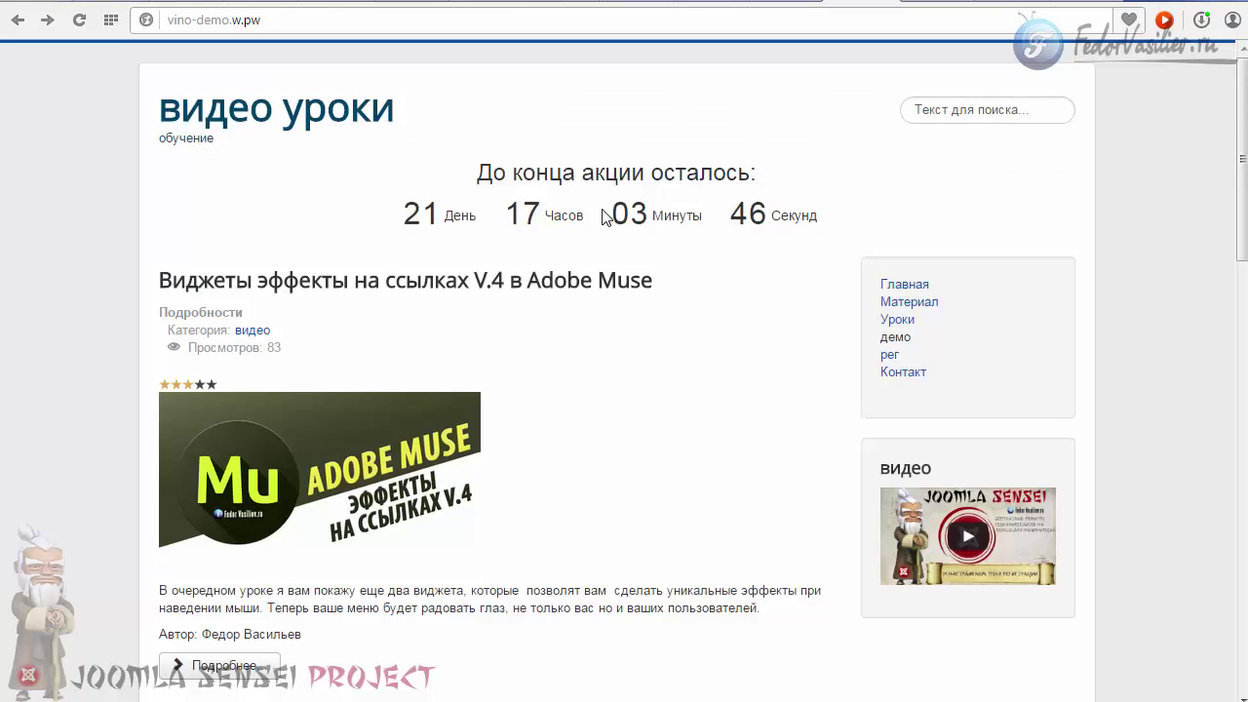
Step: Reload the front page and read the description of the Development Mode option in the JBounce module settings
left_click(79, 20)
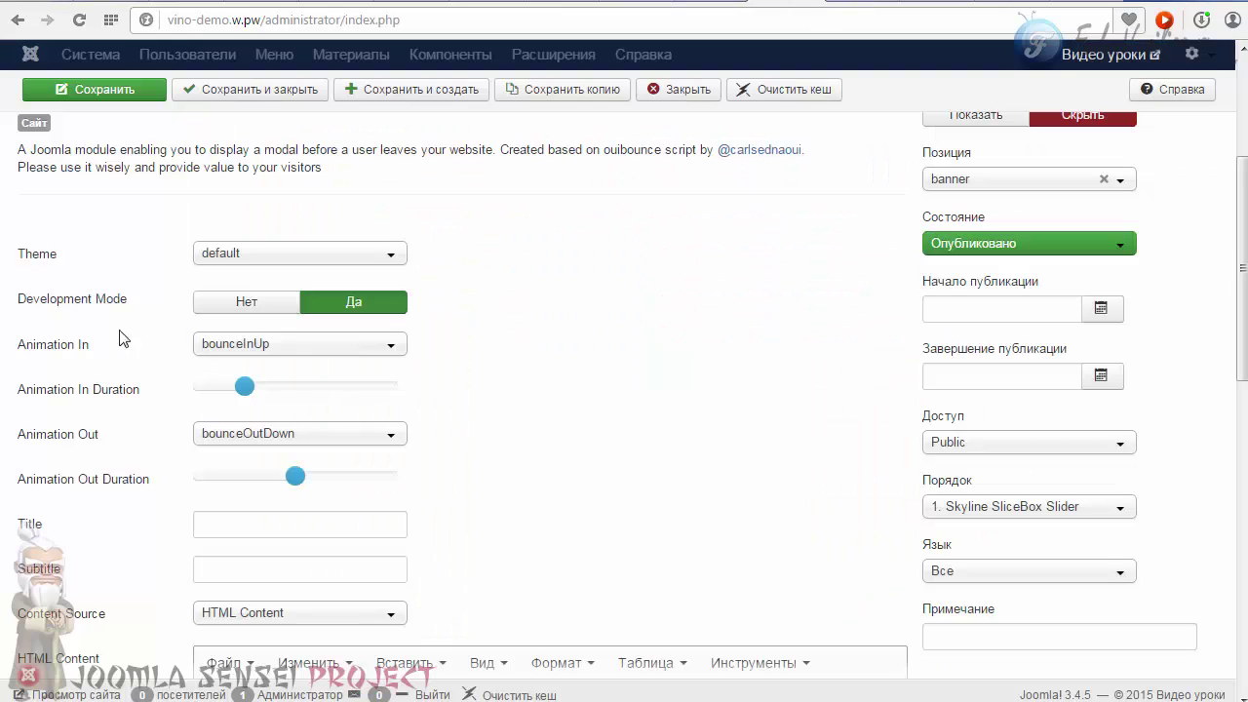
mouse_move(72, 313)
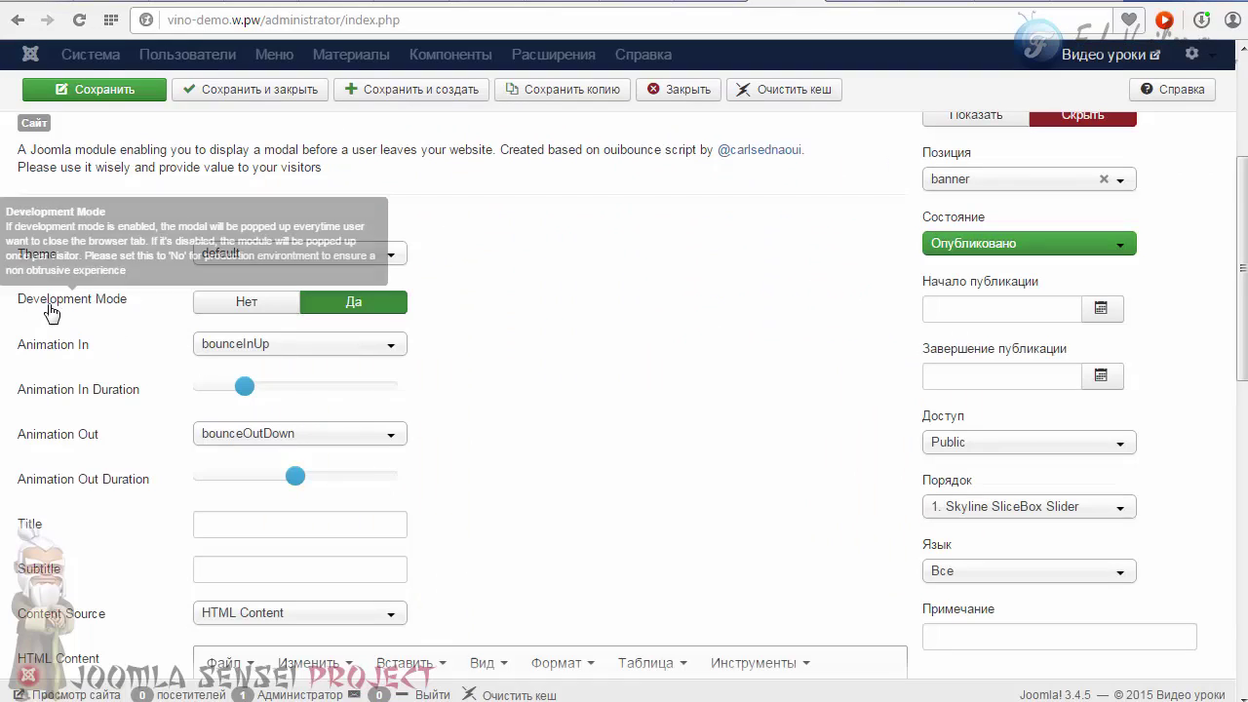
Step: Set the JBounce module's Development Mode option to Нет
left_click(213, 306)
mouse_move(104, 310)
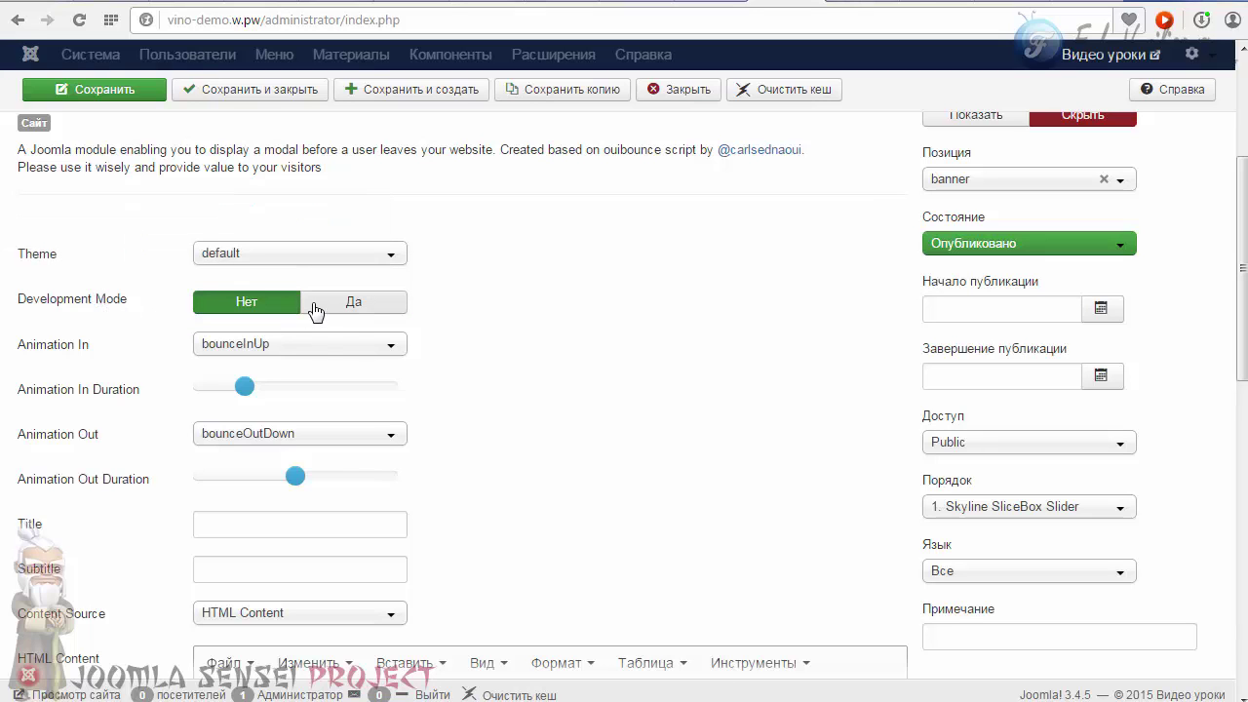
Step: Go back to the site's front page, trigger the exit popup and examine its heading text and the embedded video below it
left_click(852, 4)
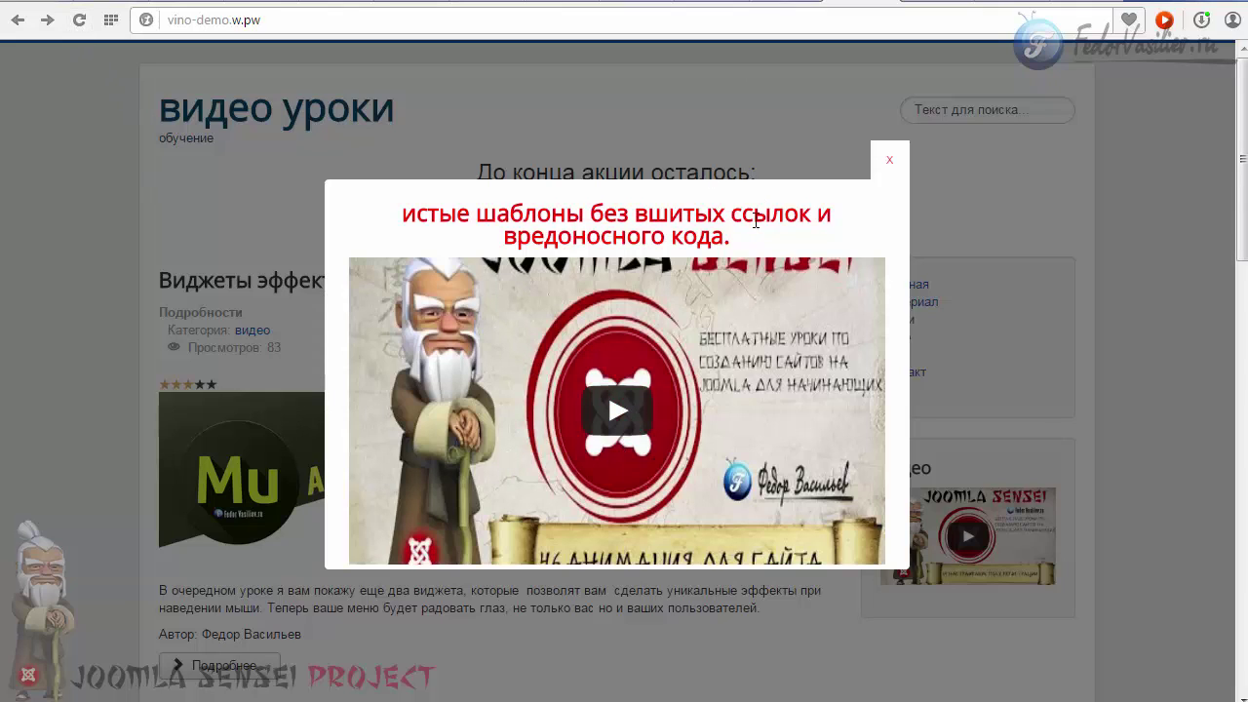
left_click(785, 2)
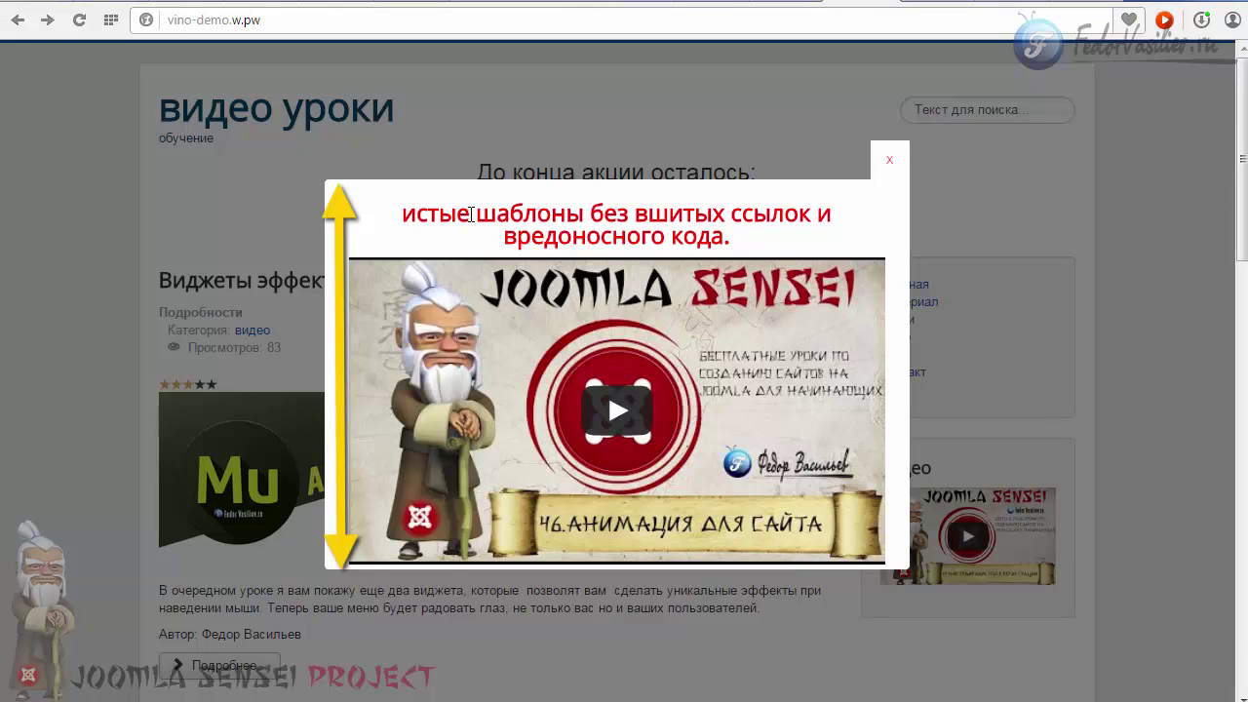
left_click_drag(473, 214, 733, 240)
left_click(399, 219)
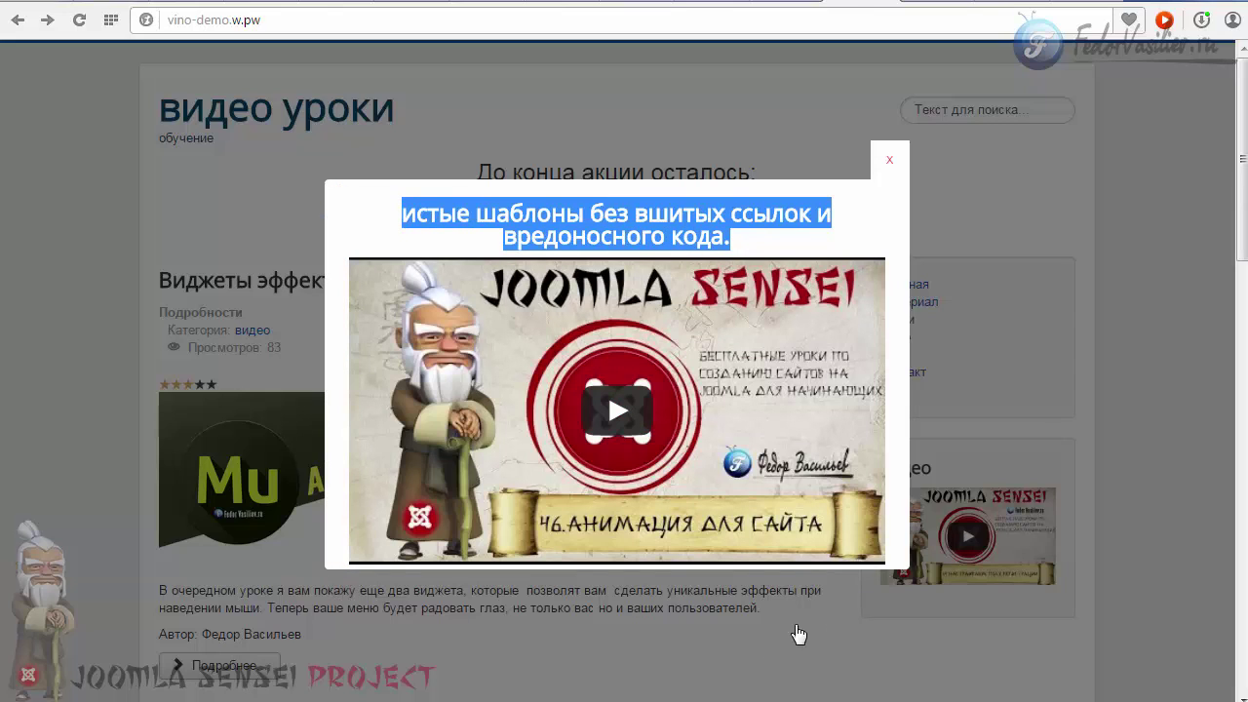
left_click(353, 612)
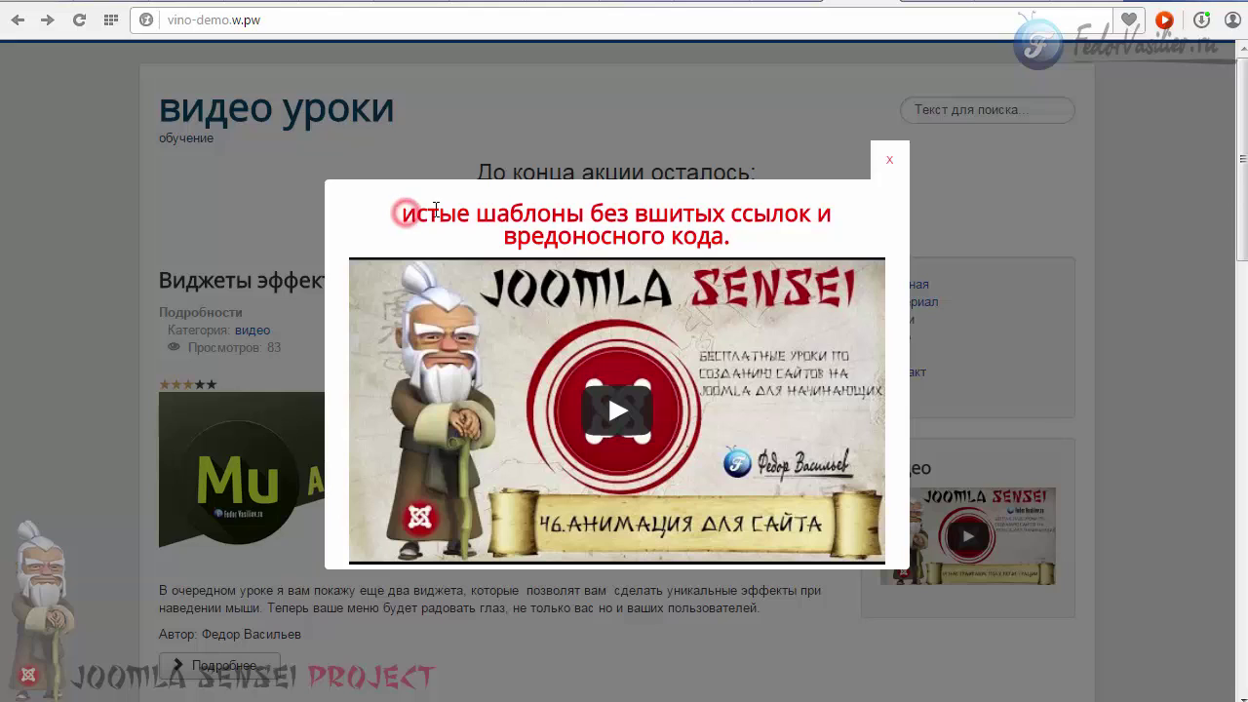
left_click_drag(408, 214, 504, 206)
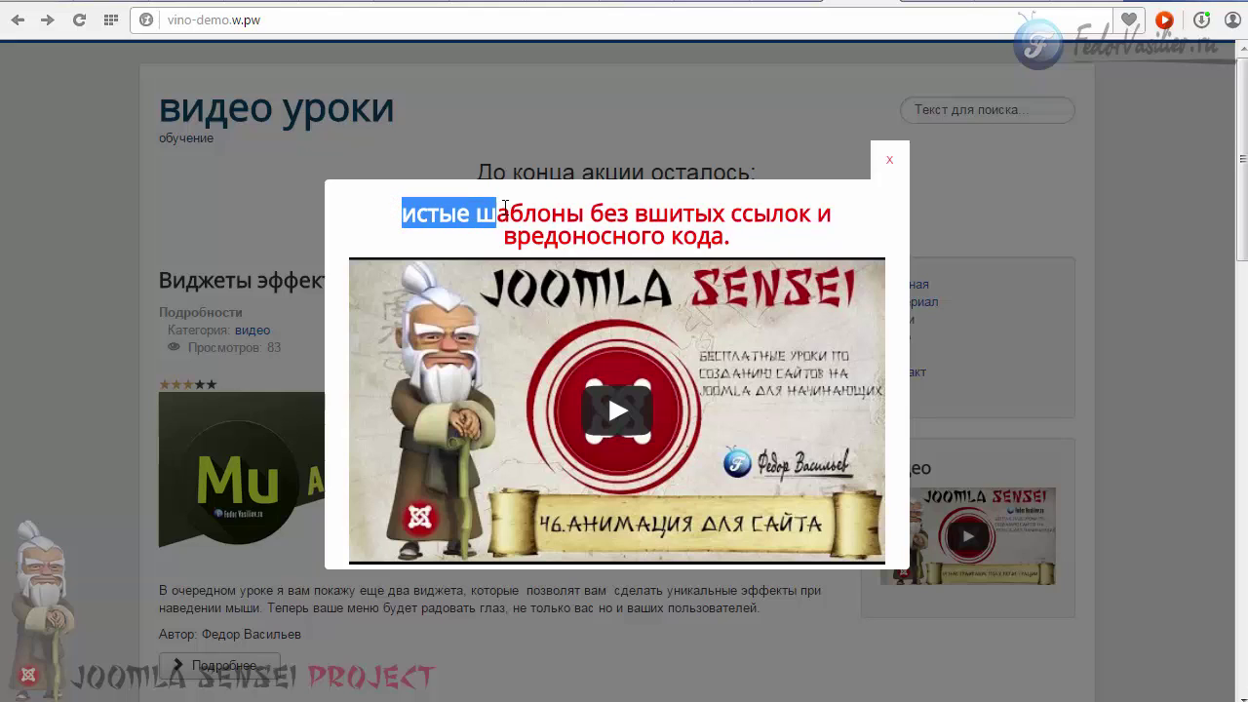
left_click(341, 552)
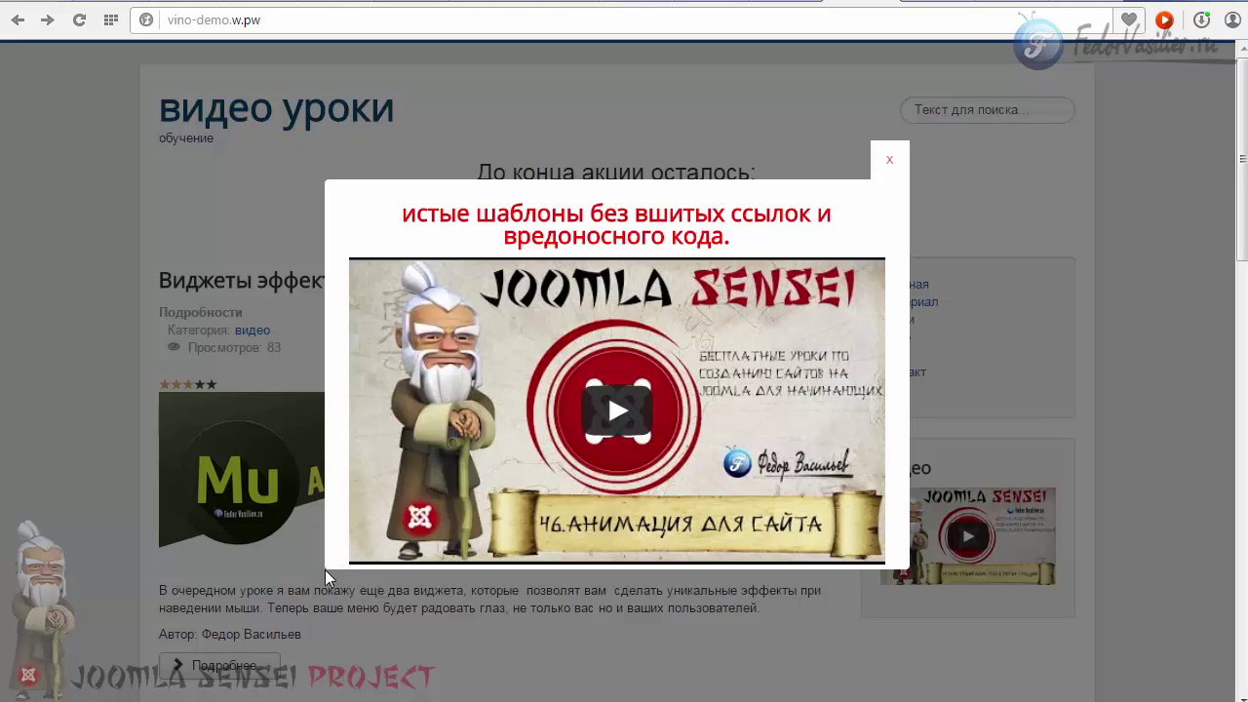